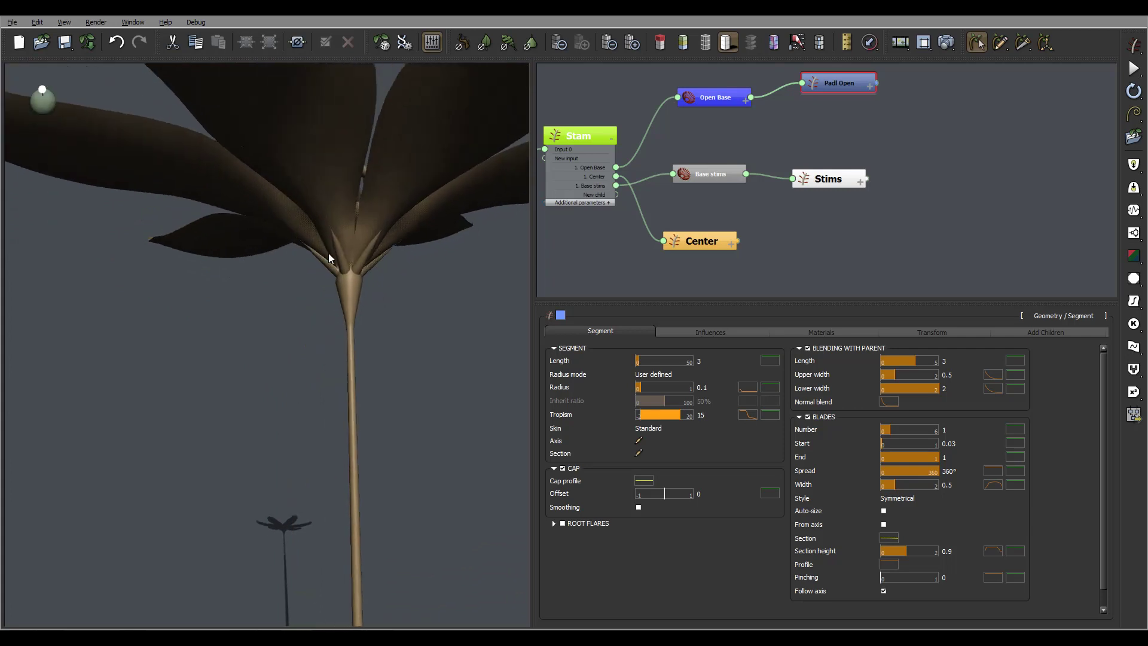
- Rearrange the node graph so that the Base stims and Stims nodes sit in a row below Center
mouse_move(896, 206)
middle_down()
mouse_move(892, 233)
mouse_move(905, 218)
middle_up()
drag(723, 182, 714, 273)
drag(838, 199, 836, 281)
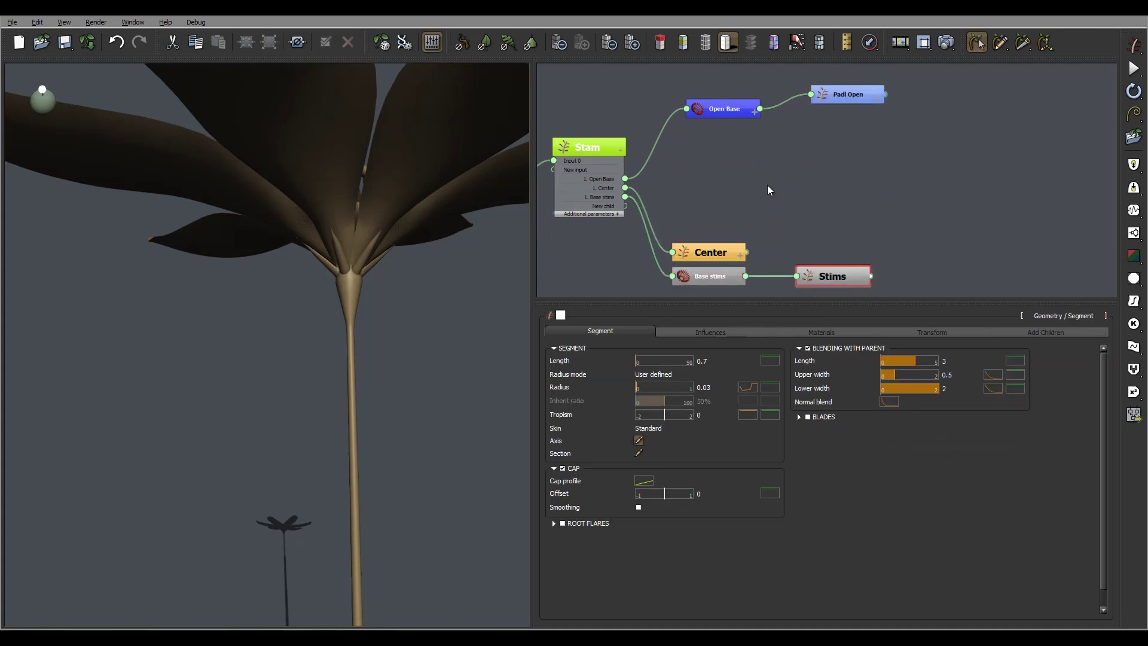
middle_drag(767, 185, 770, 155)
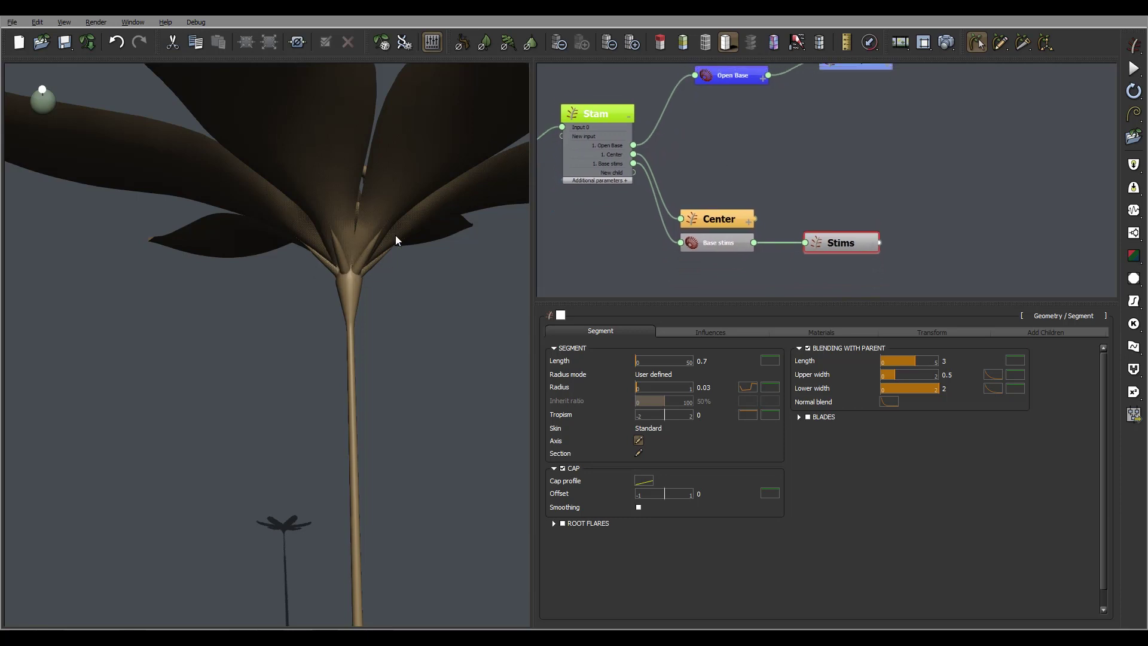
- Add a Hydra geometry node above Center and name it Bottom Padl
click(732, 174)
right_click(731, 174)
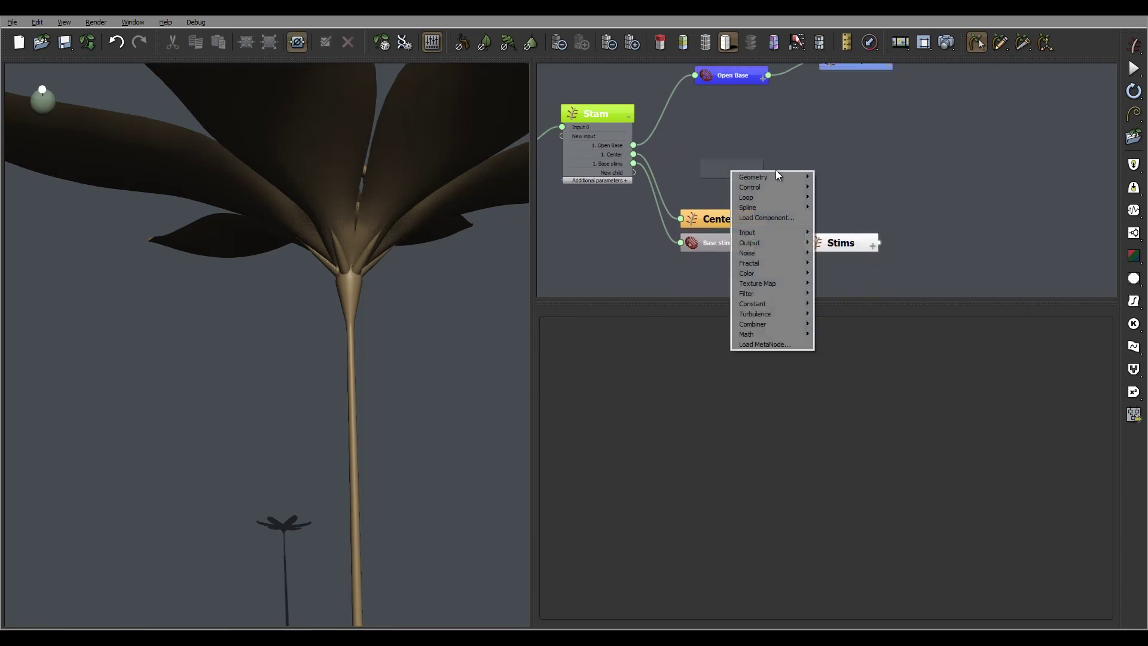
mouse_move(738, 175)
click(701, 220)
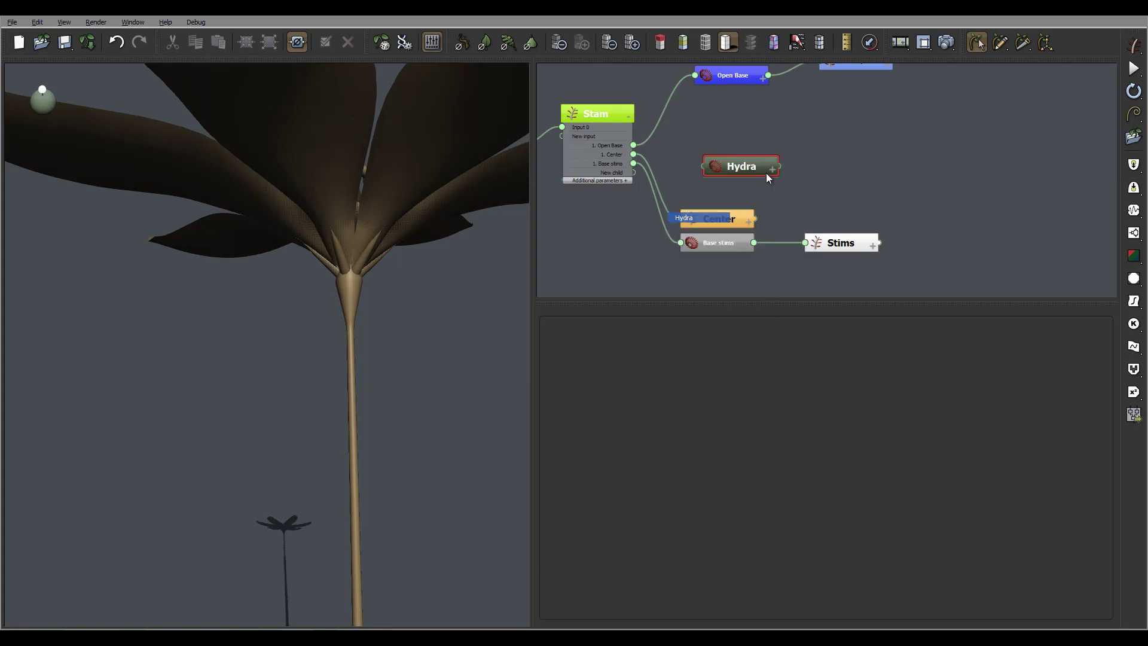
double_click(745, 166)
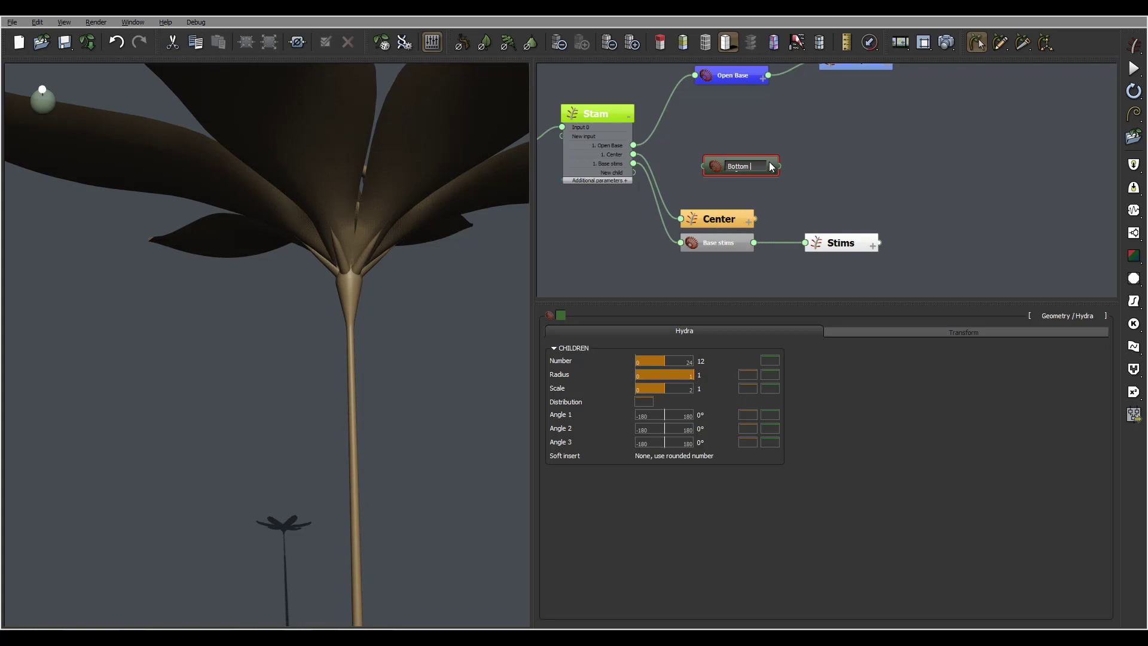
key(Return)
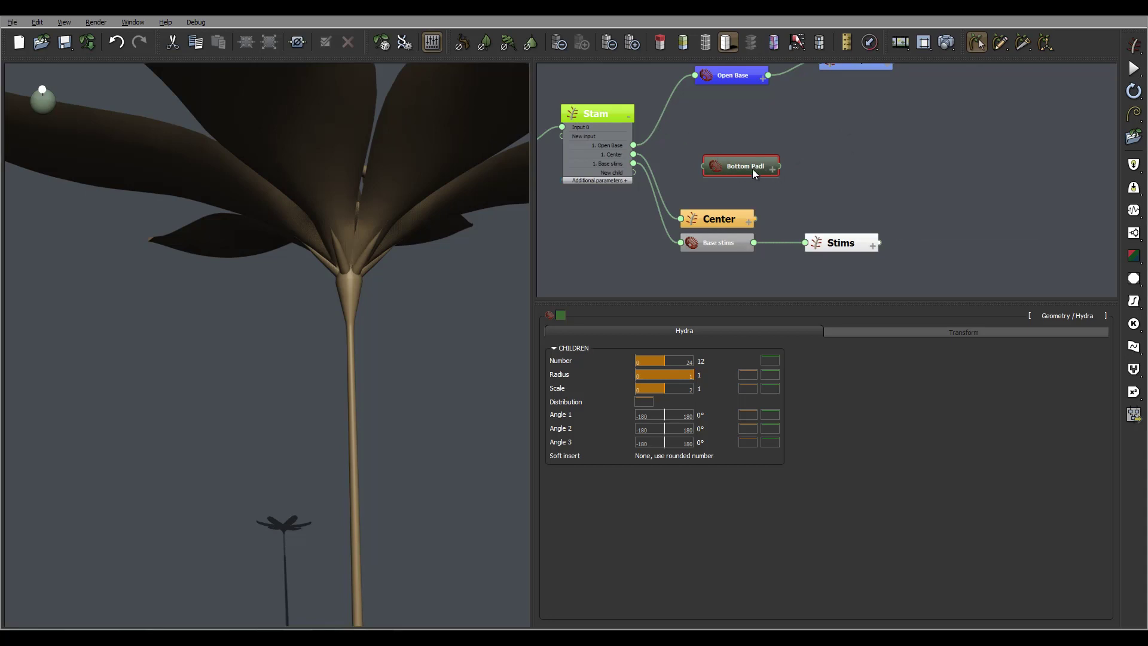
- Darken the Bottom Padl node's green colour to a luminance of 40 and connect it as a child of Stam
click(561, 315)
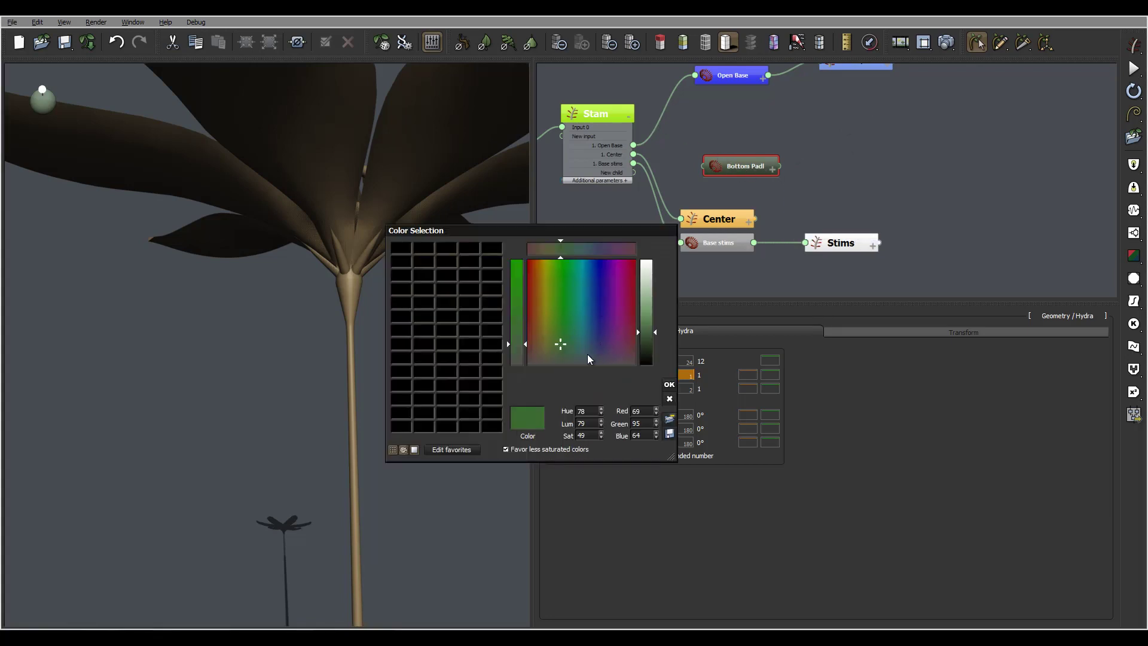
drag(644, 344, 644, 348)
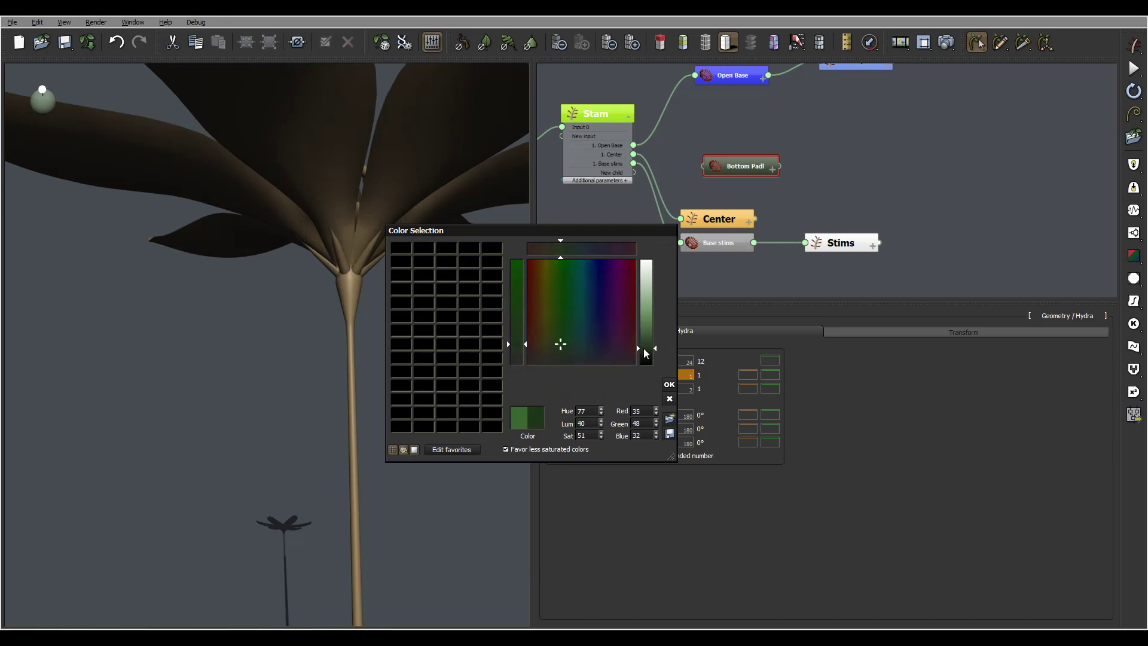
click(670, 385)
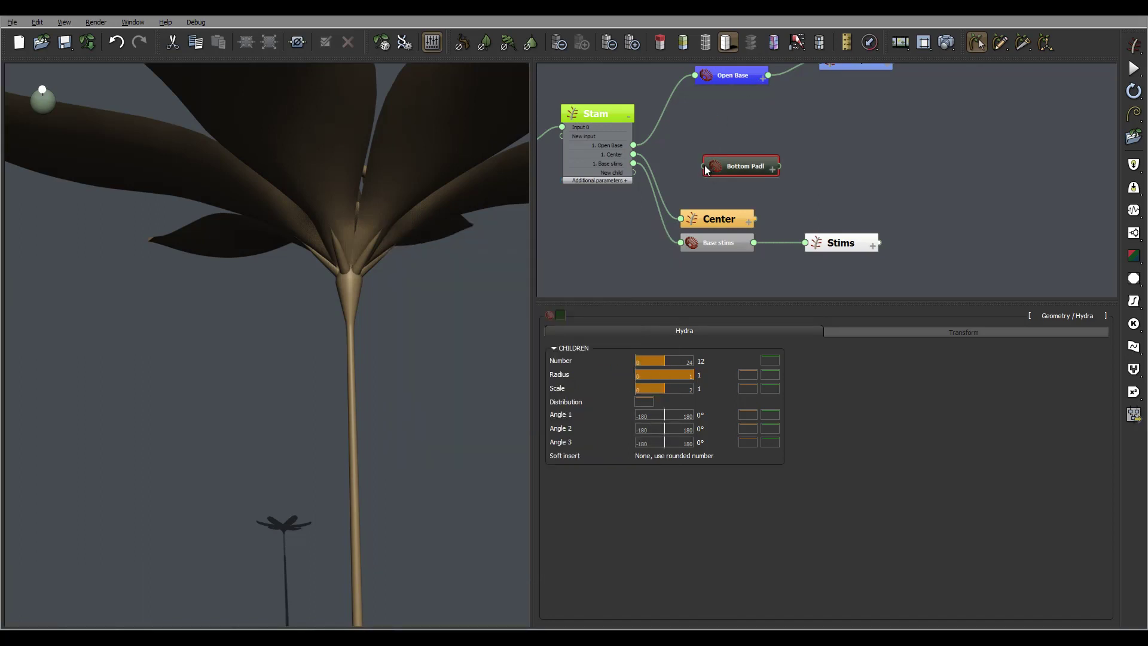
drag(705, 169, 590, 114)
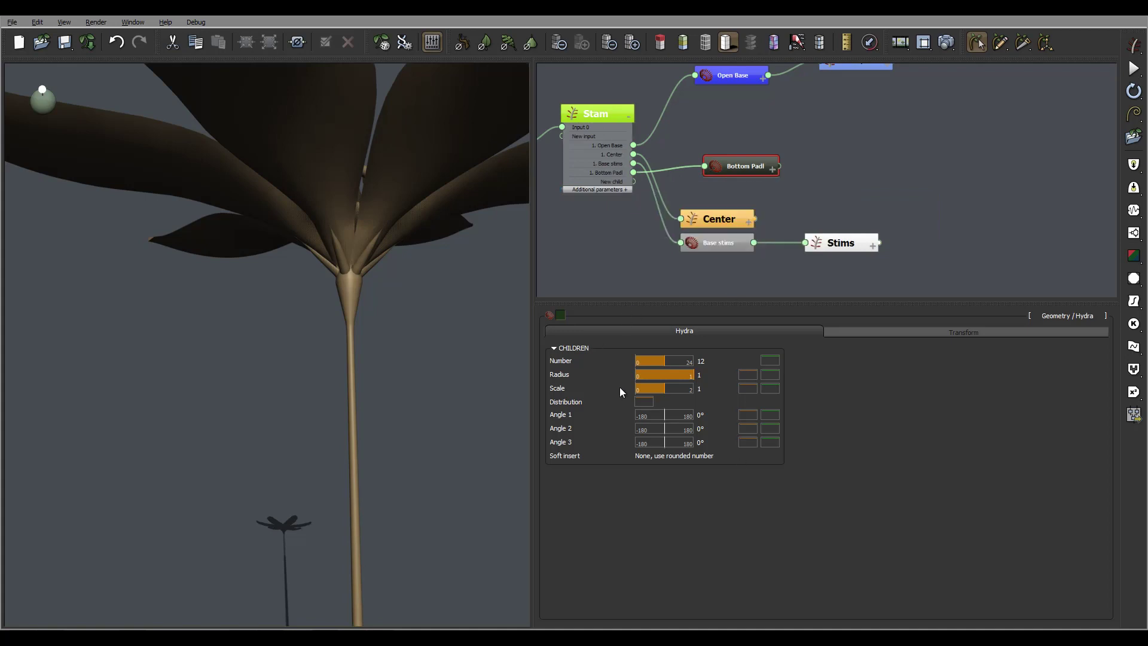
- In Stam's settings for the Bottom Padl child, start it from the tip of the segment with an orientation angle of 0°
click(607, 115)
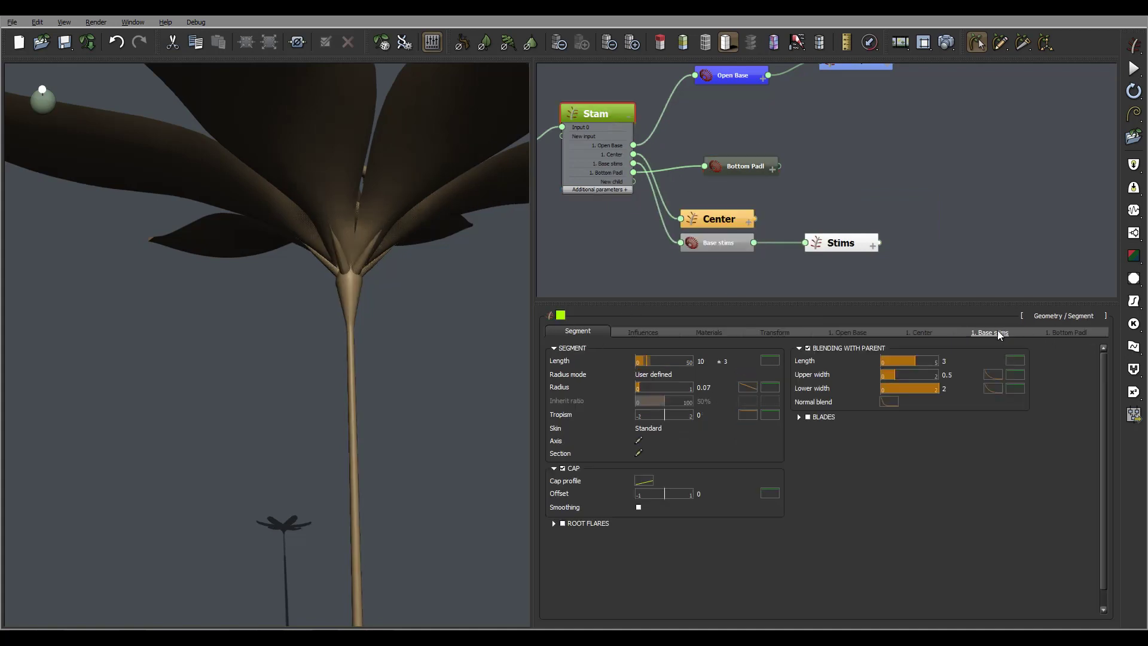
click(1071, 332)
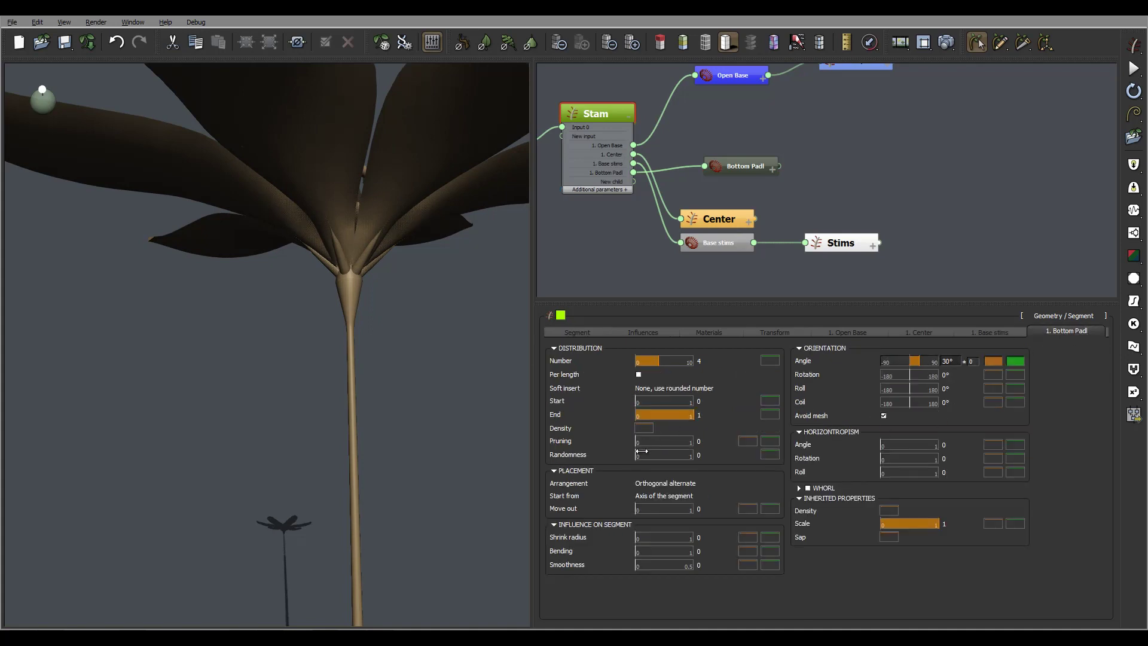
click(676, 496)
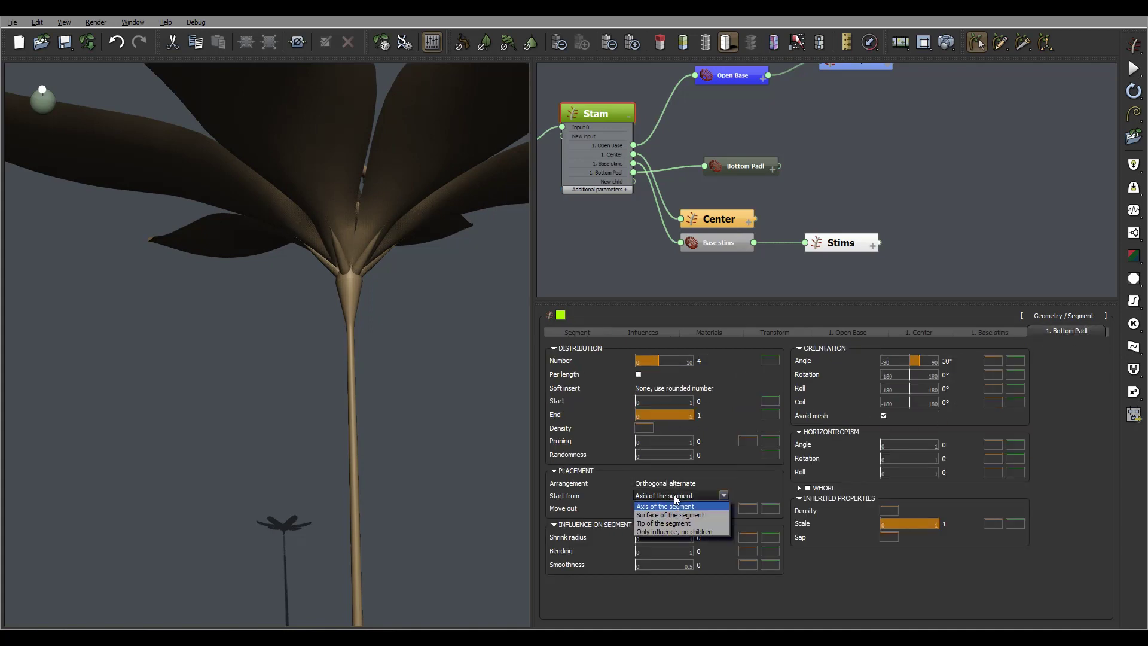
click(664, 523)
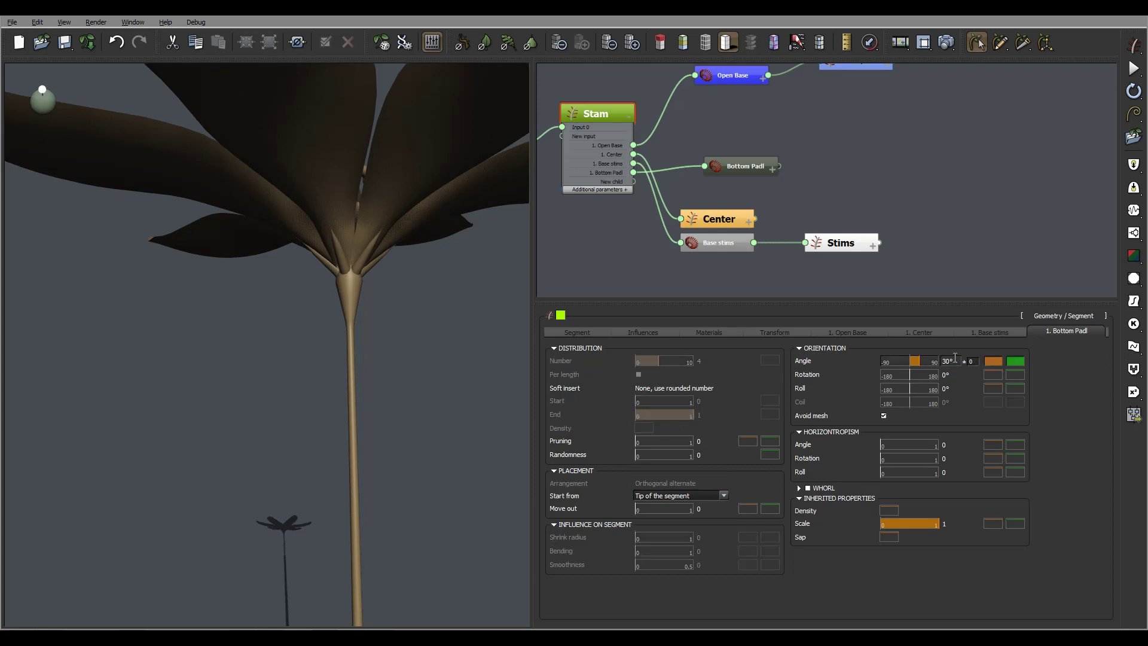
double_click(951, 360)
text(0)
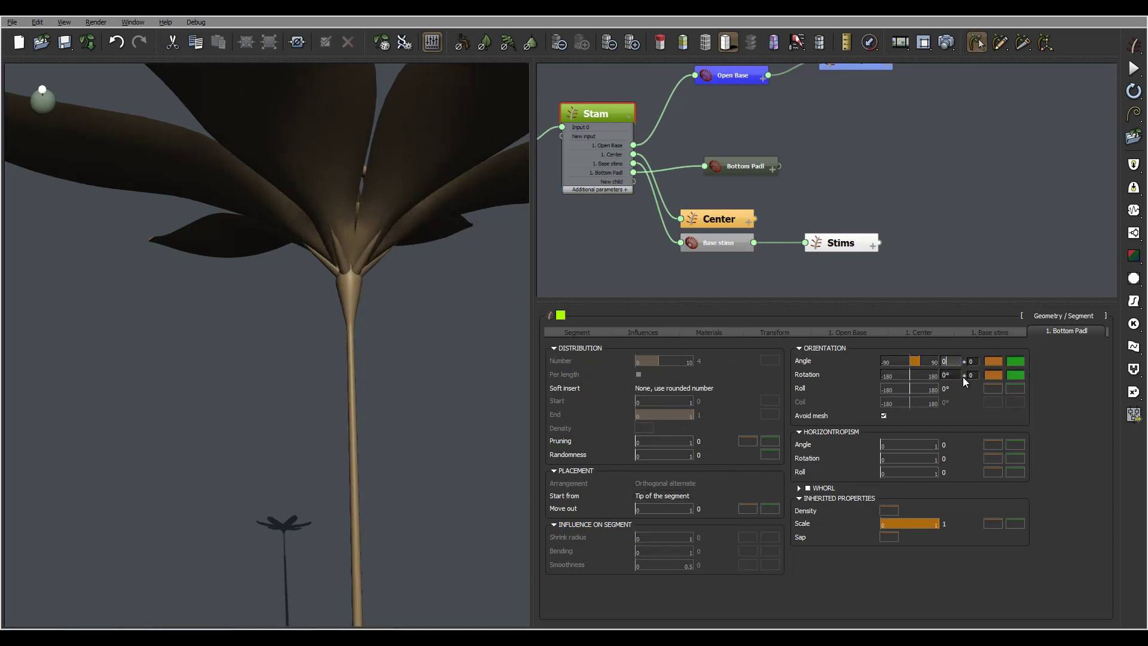
key(Return)
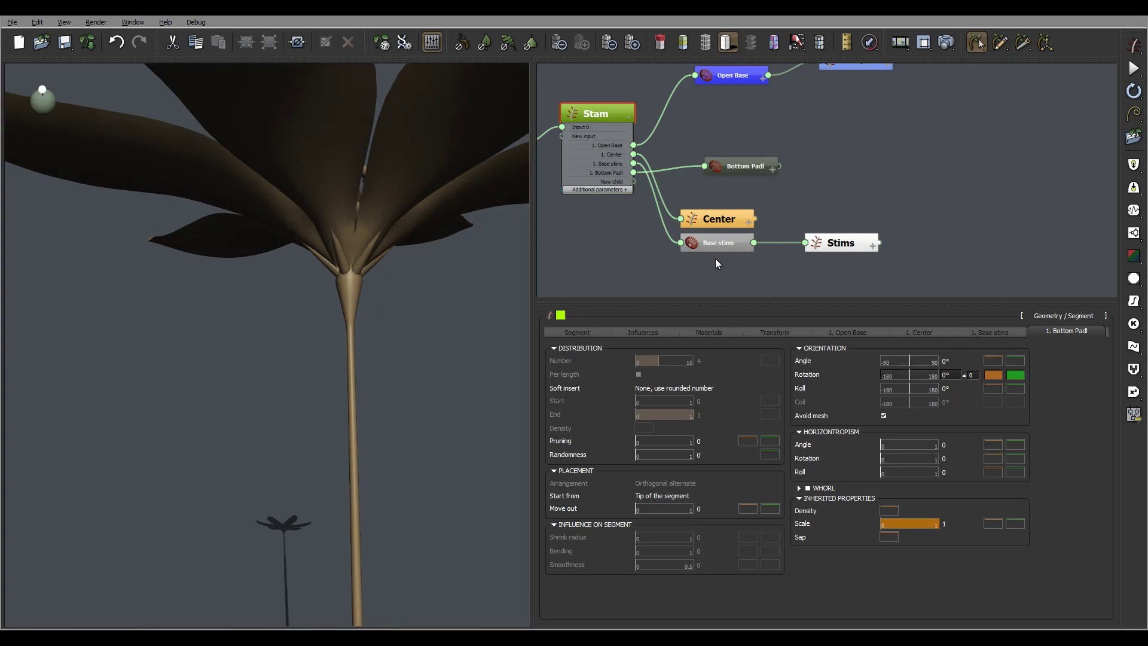
- Move Bottom Padl below Base stims and add a Segment node named Bottom Leaf beside it
drag(743, 166, 723, 270)
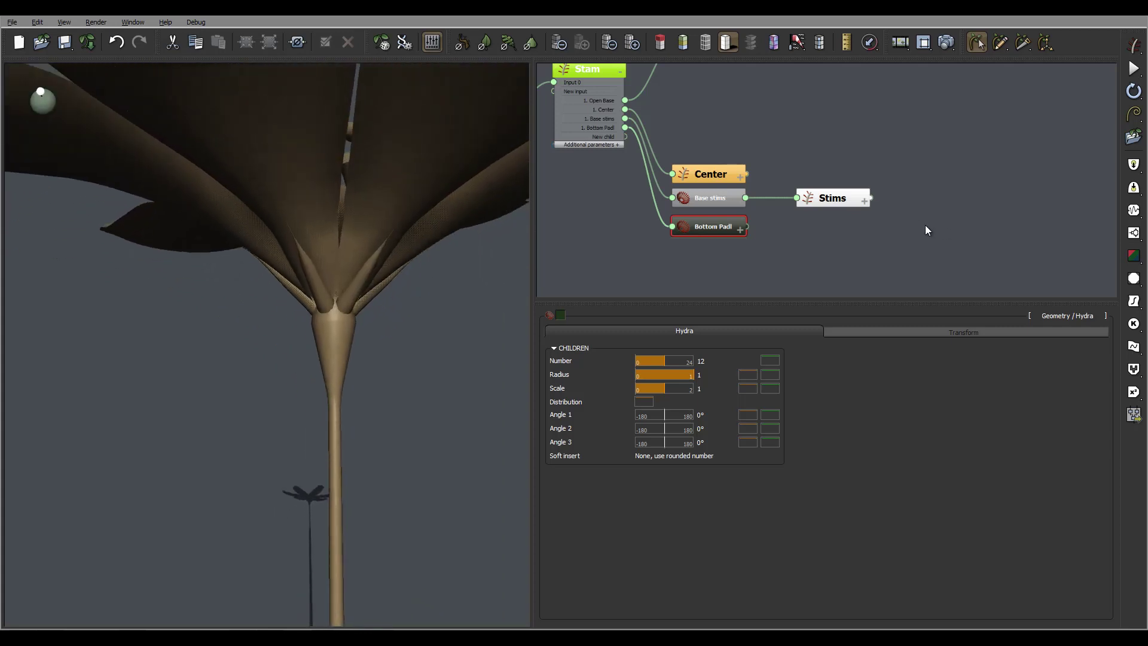
click(823, 231)
right_click(822, 231)
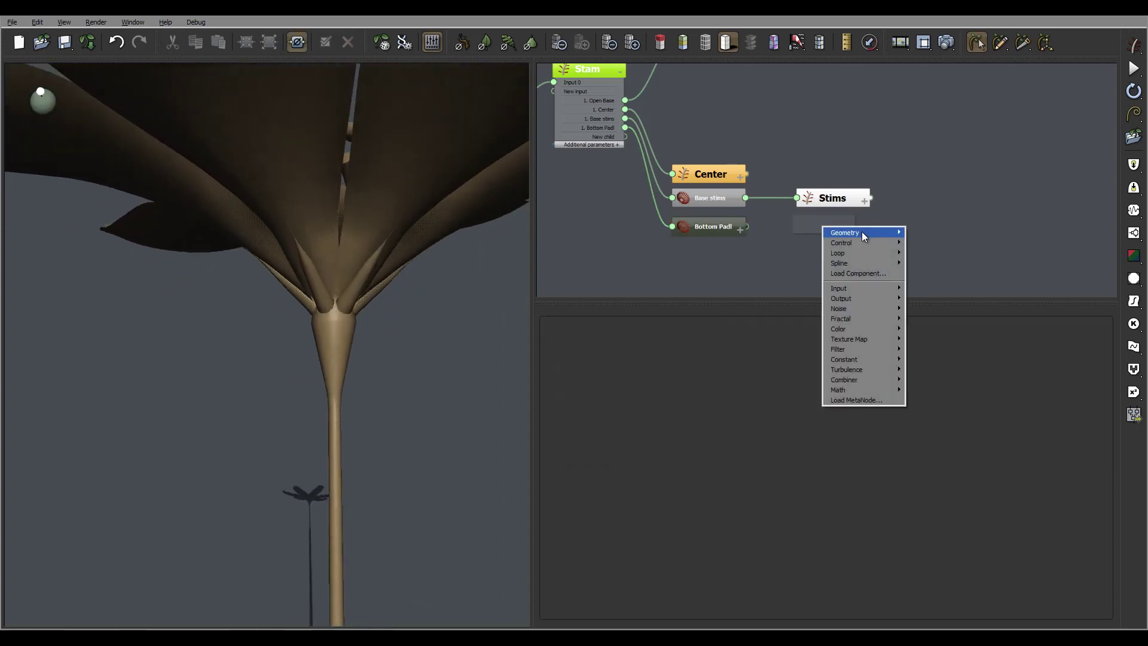
mouse_move(862, 234)
click(778, 233)
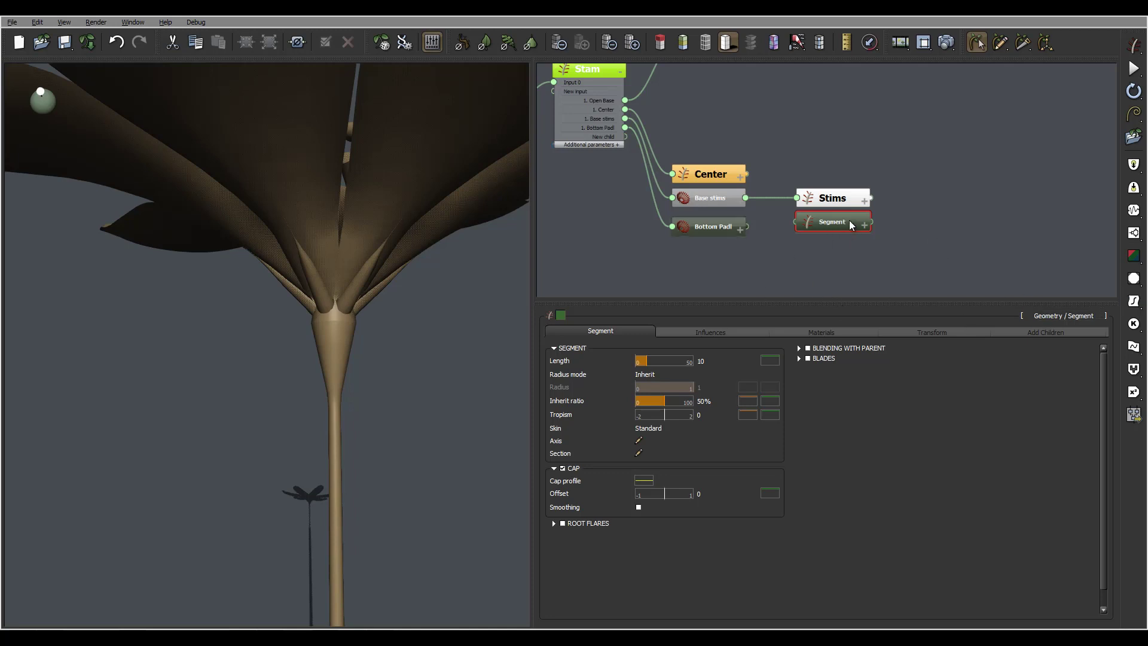
double_click(833, 222)
text(Bottom Leaf)
key(Return)
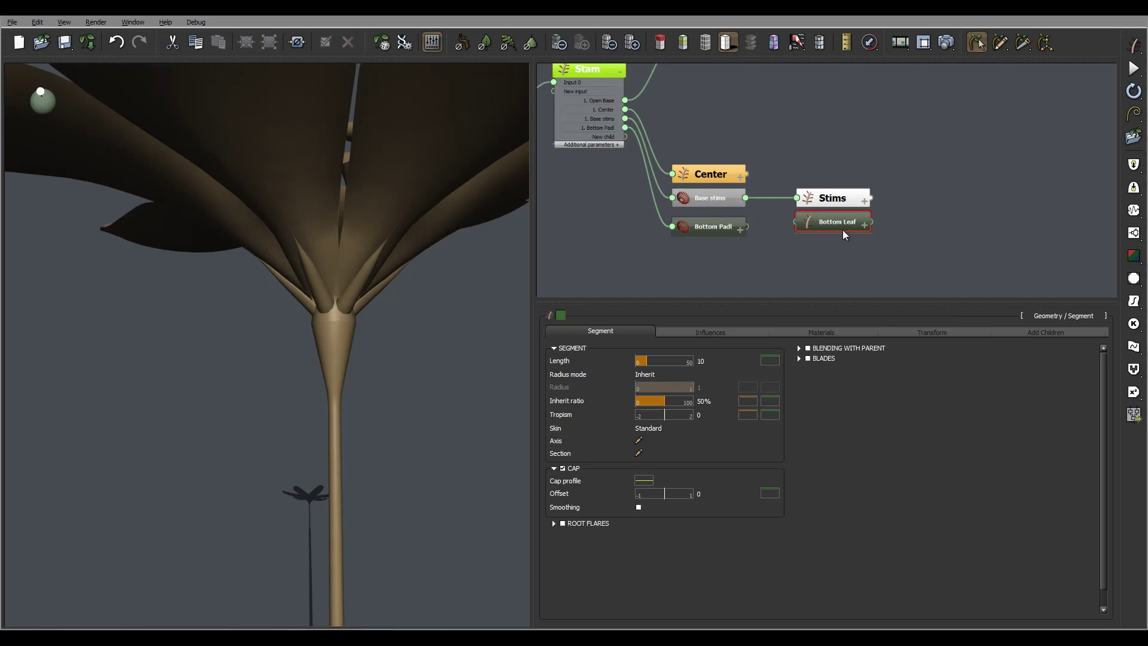
- Give the Bottom Leaf node a darker green colour and connect it as a child of Bottom Padl
click(561, 315)
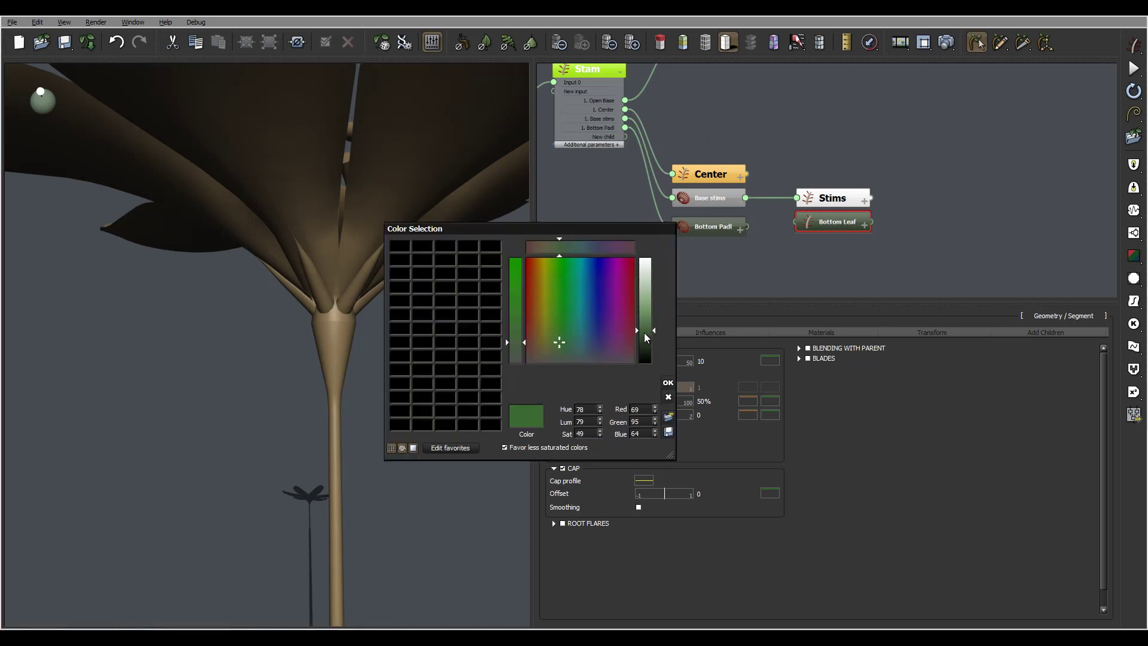
drag(646, 338, 645, 353)
click(668, 383)
mouse_move(847, 219)
mouse_down()
mouse_move(822, 221)
mouse_move(838, 224)
mouse_up()
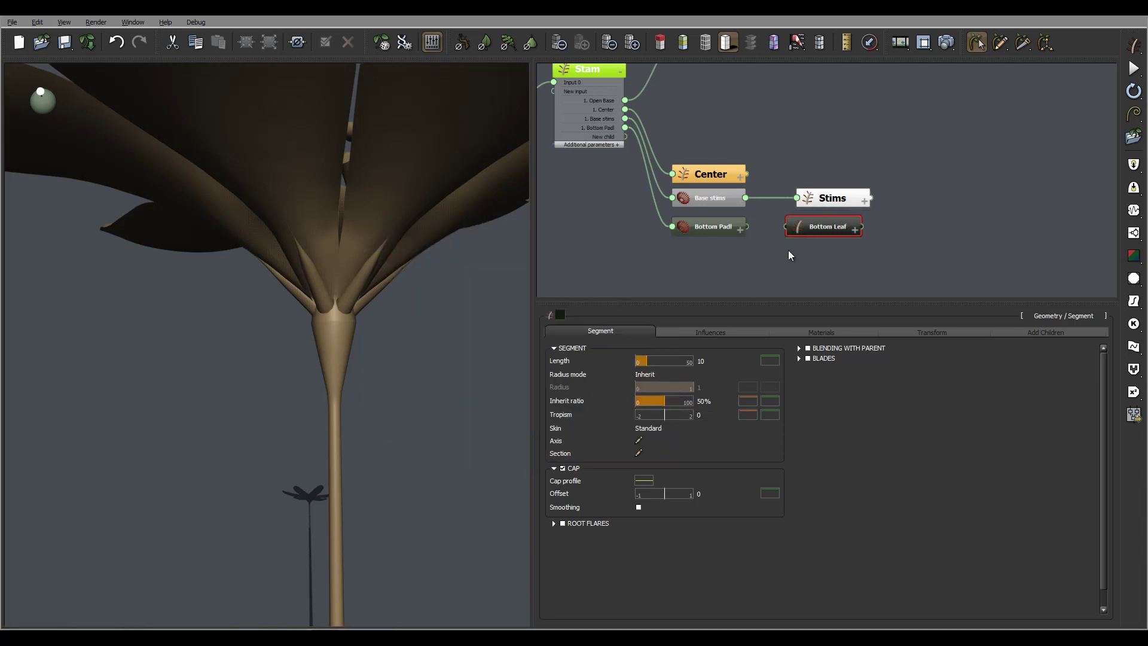
drag(785, 228, 740, 230)
- Set Bottom Padl's number of children to 6 and its radius to 0
drag(329, 275, 300, 238)
click(717, 230)
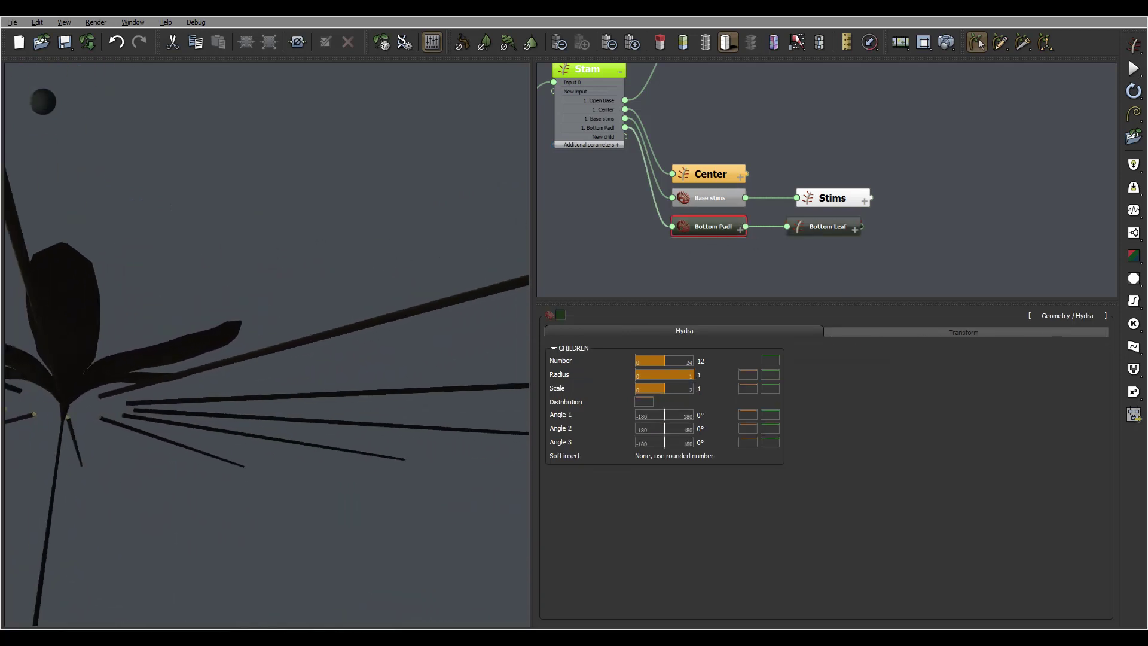
click(699, 360)
double_click(700, 363)
key(Return)
double_click(708, 375)
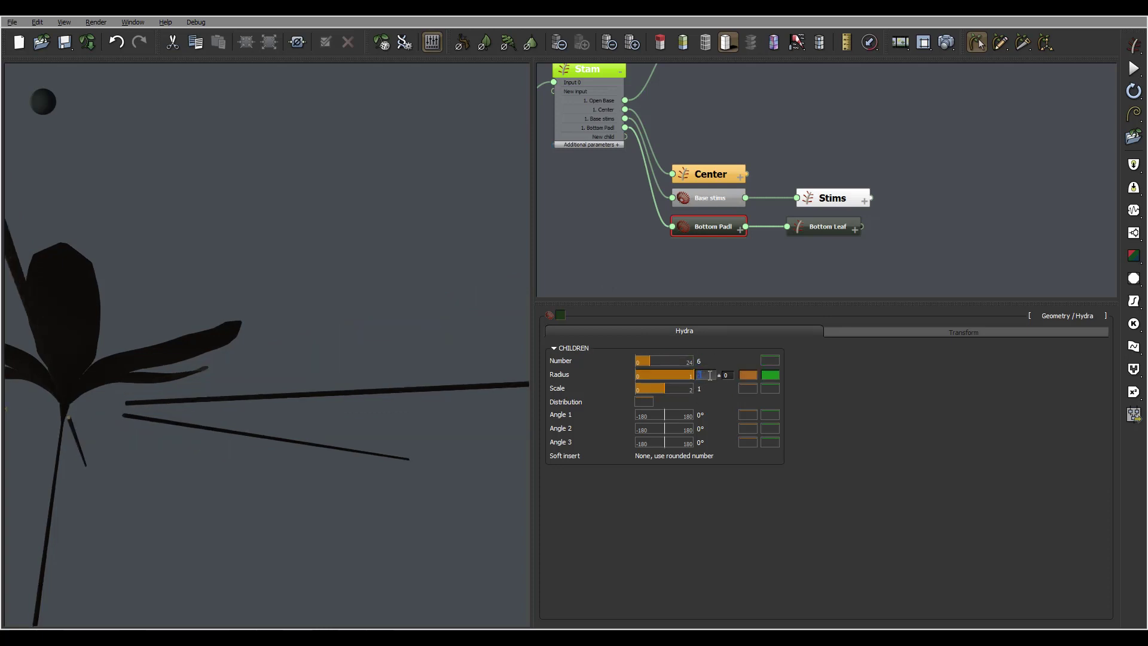
text(0)
key(Return)
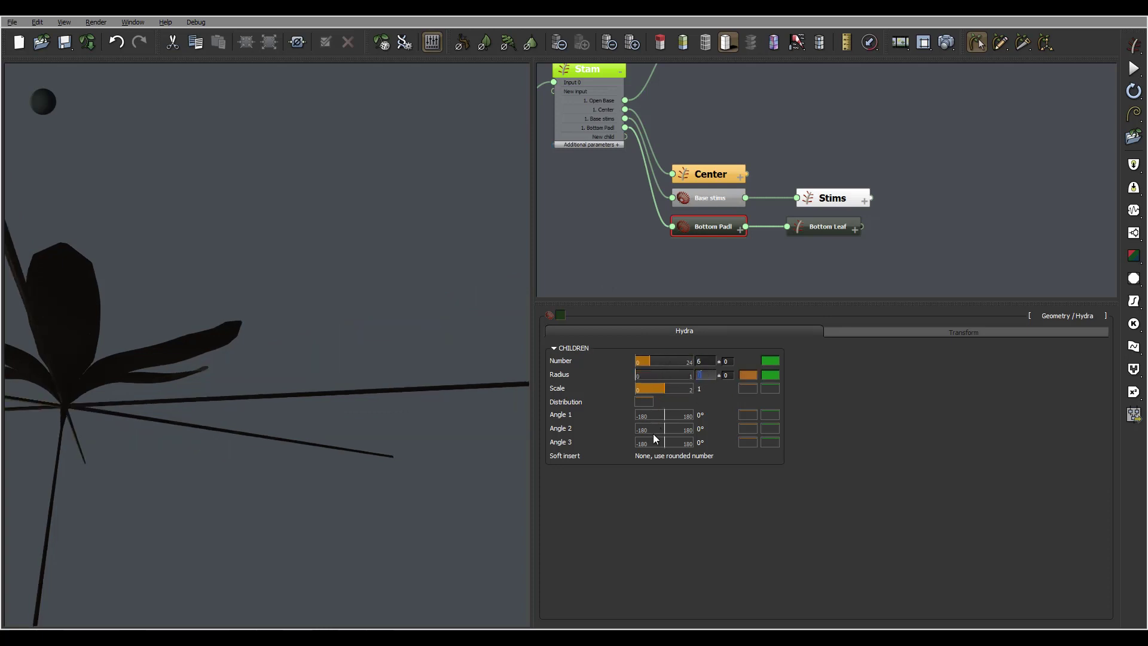
- Set Bottom Padl's Angle 1 to 15° with a random variation of 5
drag(204, 362, 300, 309)
drag(35, 100, 129, 117)
drag(342, 423, 196, 329)
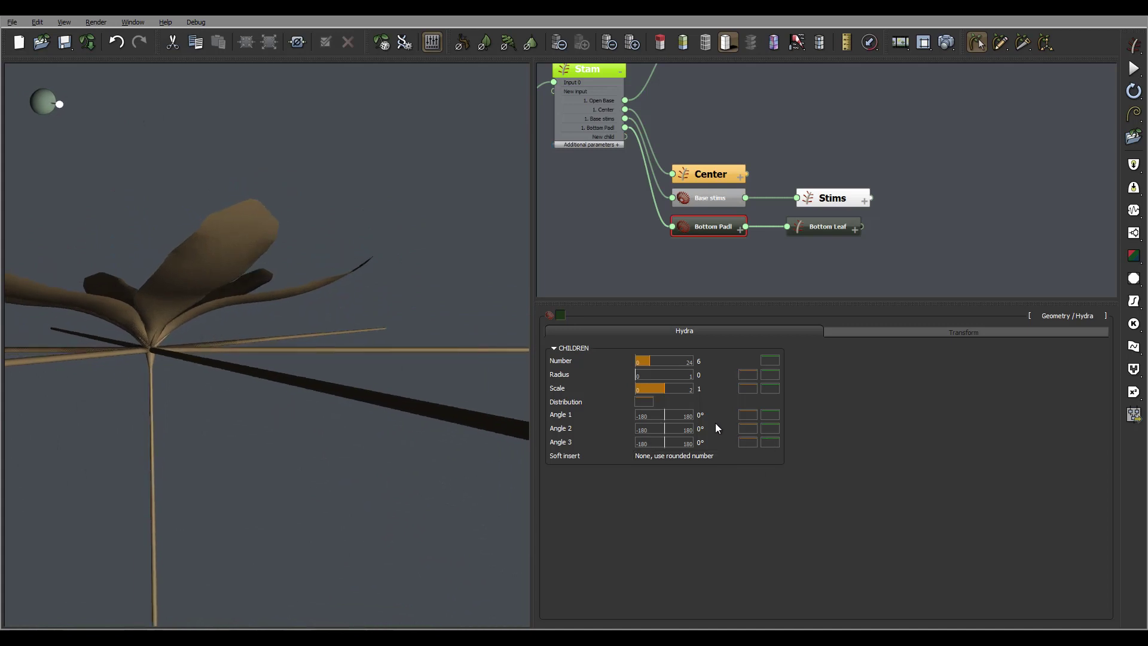
text(1)
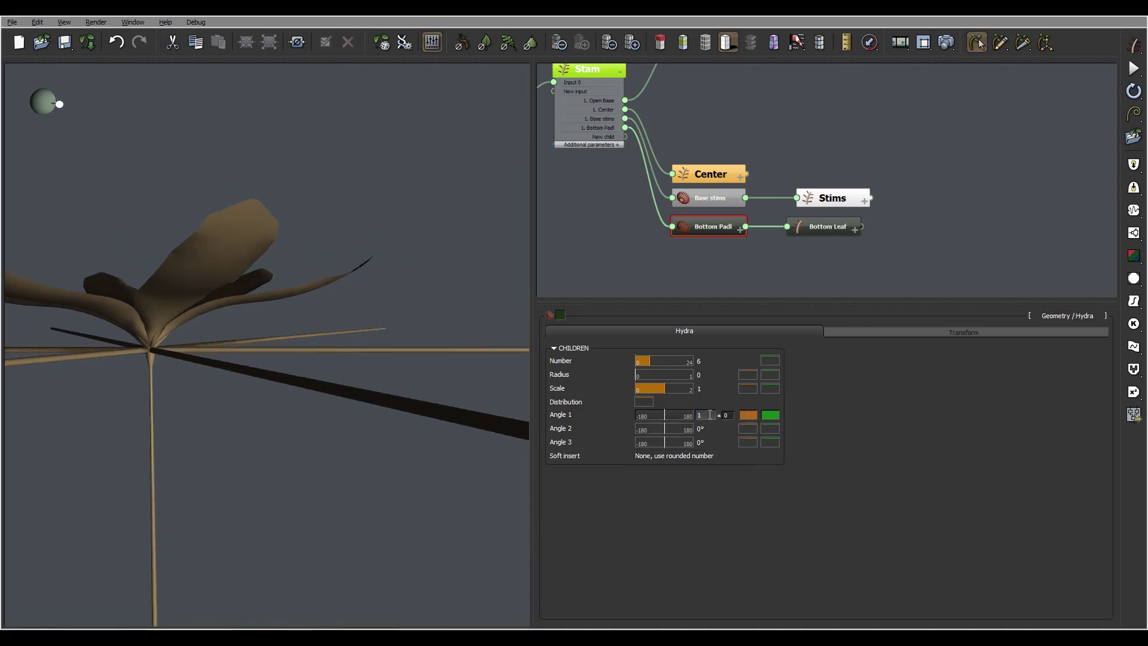
text(5)
key(Return)
drag(214, 314, 269, 323)
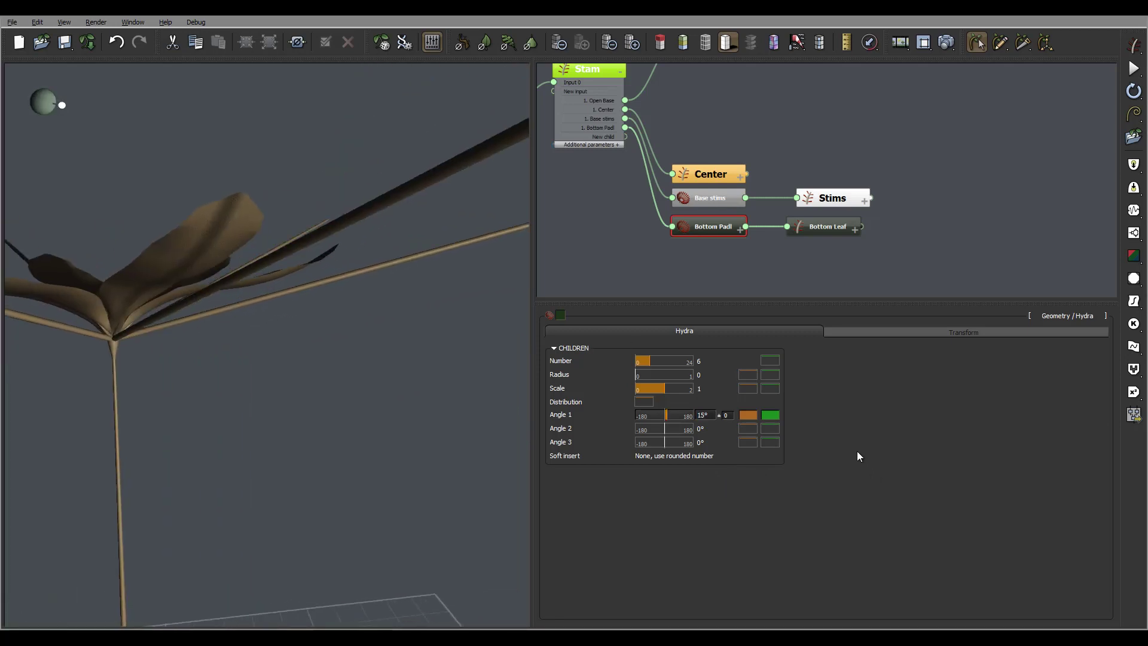
click(727, 415)
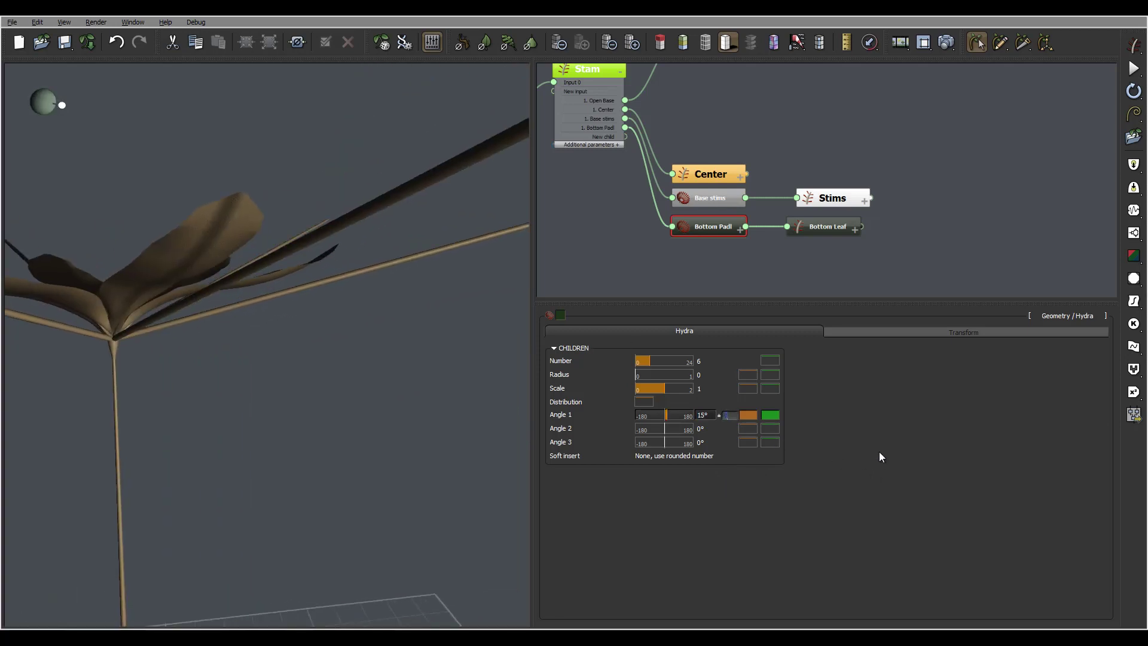
text(5)
drag(127, 219, 1005, 205)
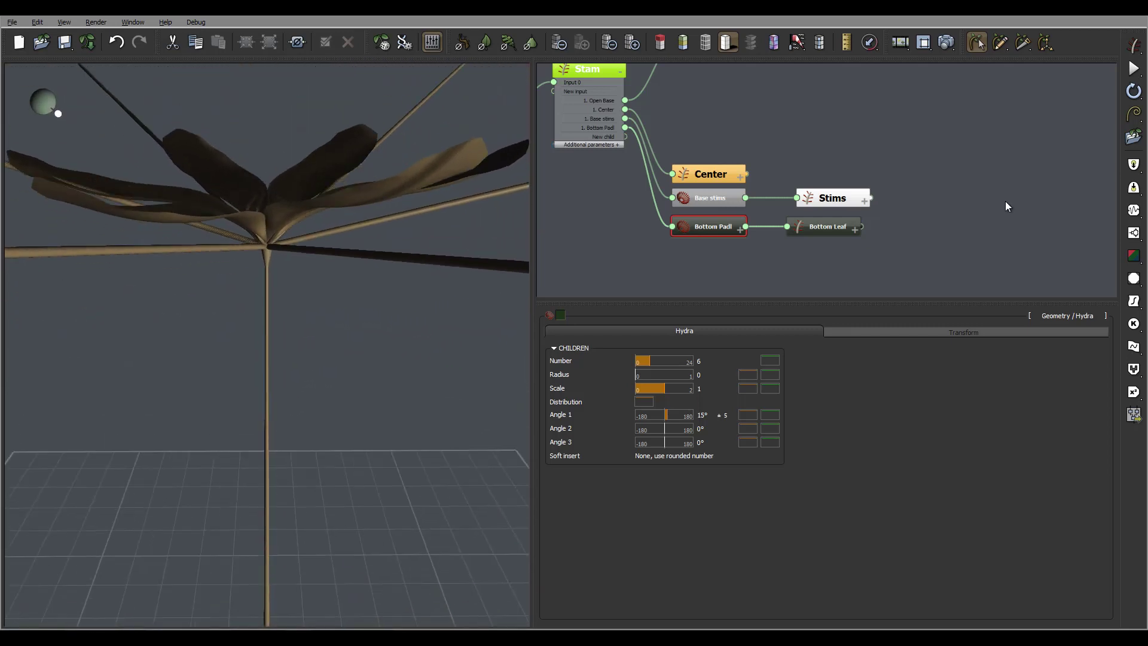
- Set the Bottom Leaf segment's length to 0.4
mouse_move(226, 317)
mouse_down()
mouse_move(217, 293)
mouse_move(230, 257)
mouse_move(172, 259)
mouse_move(218, 354)
mouse_move(307, 351)
mouse_move(296, 362)
mouse_move(343, 457)
mouse_move(325, 429)
mouse_move(325, 441)
mouse_move(301, 365)
mouse_move(311, 336)
mouse_move(328, 494)
mouse_move(317, 467)
mouse_move(347, 464)
mouse_move(320, 451)
mouse_up()
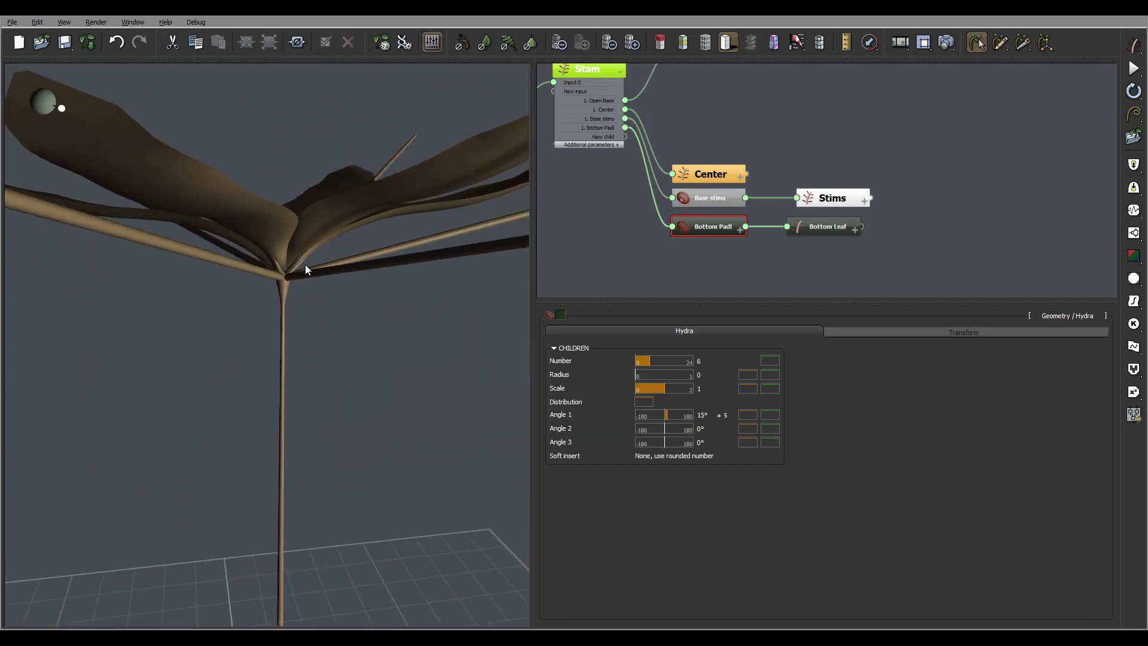
scroll(305, 264, down, 3)
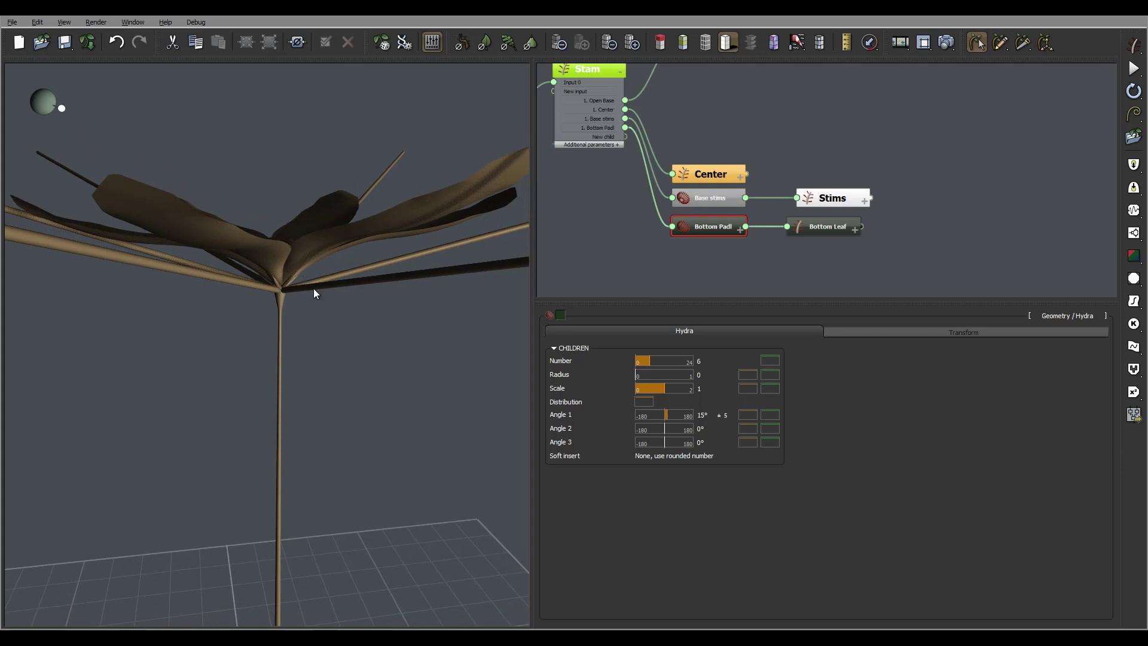
mouse_move(295, 295)
mouse_down()
mouse_move(358, 317)
mouse_move(310, 312)
mouse_up()
right_drag(364, 341, 351, 277)
drag(351, 278, 325, 293)
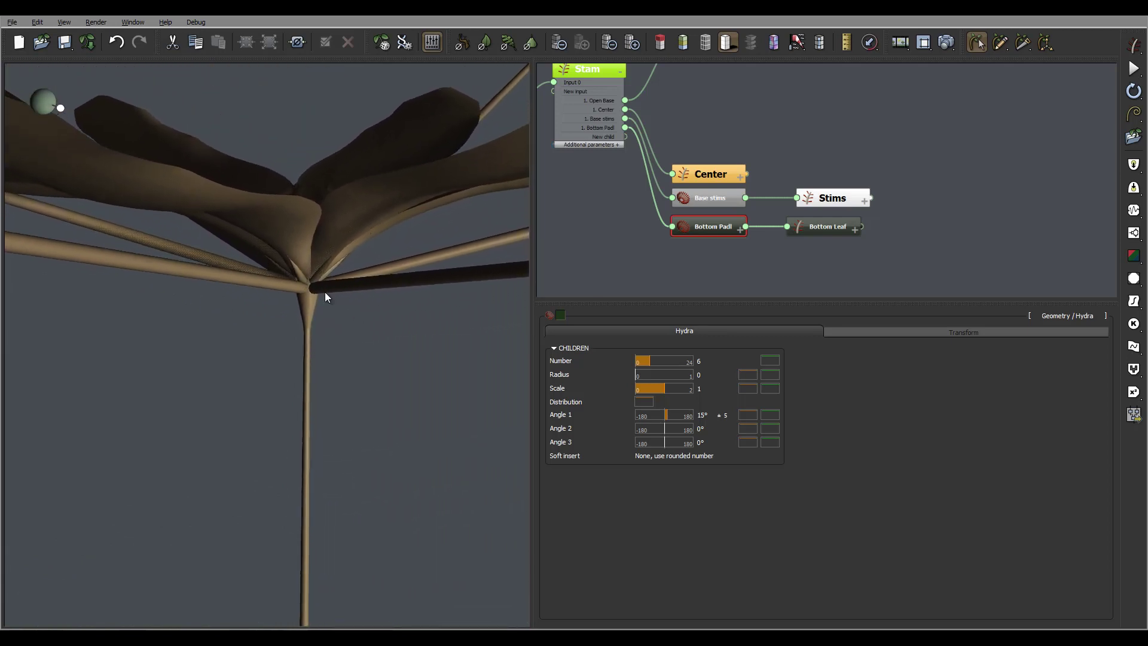
click(830, 233)
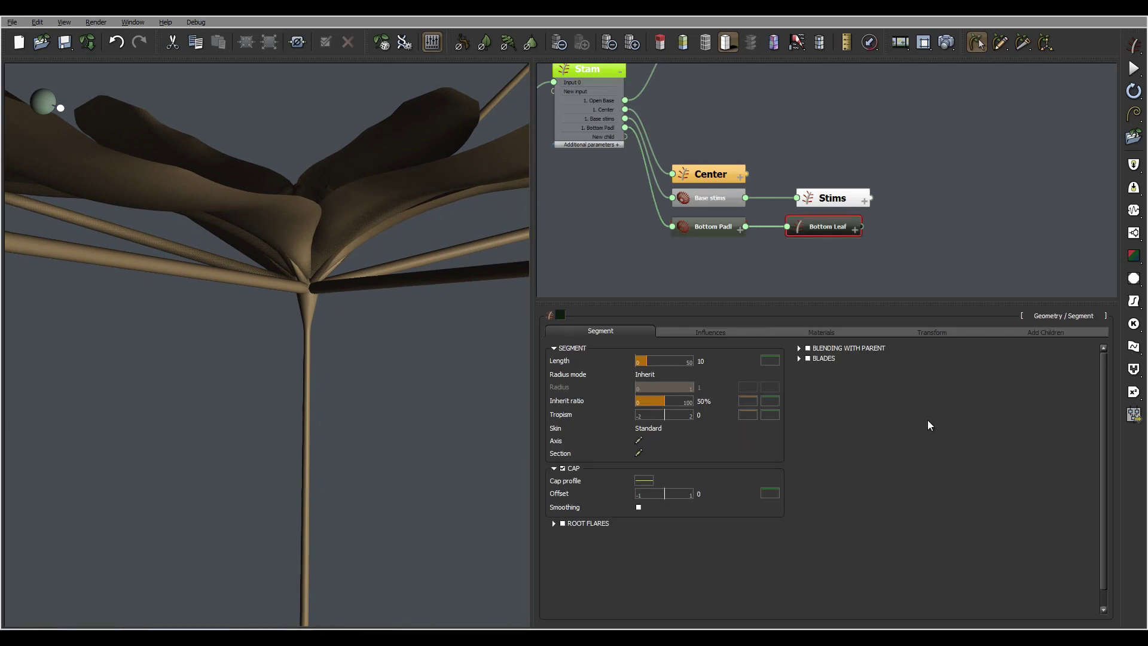
click(703, 362)
double_click(705, 362)
text(0.4)
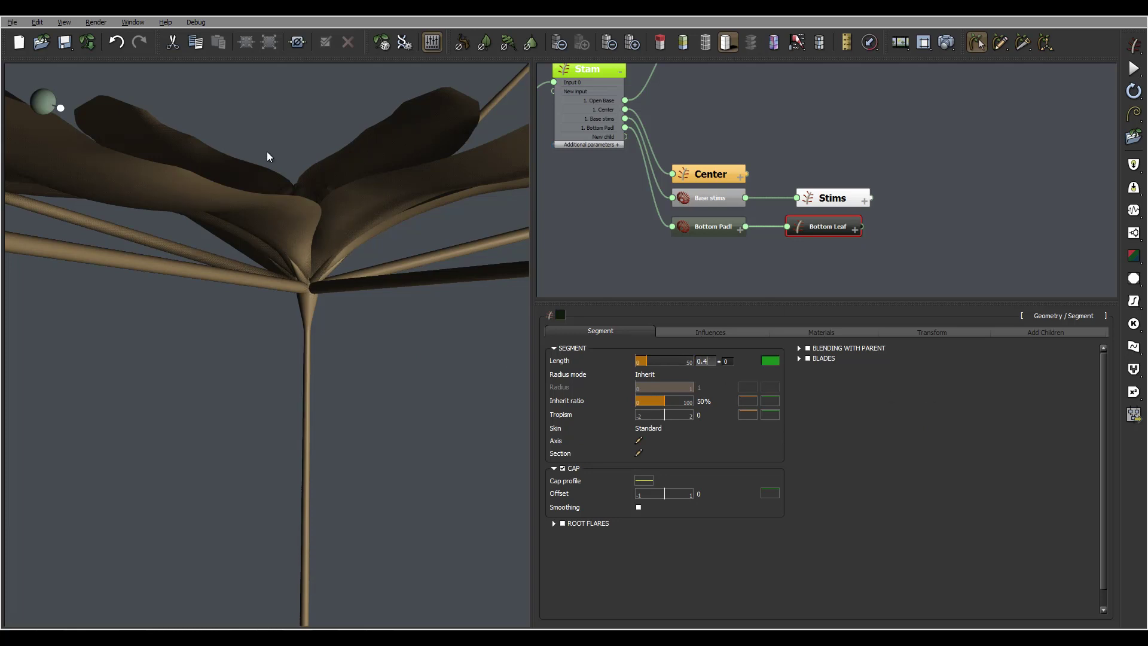
key(Return)
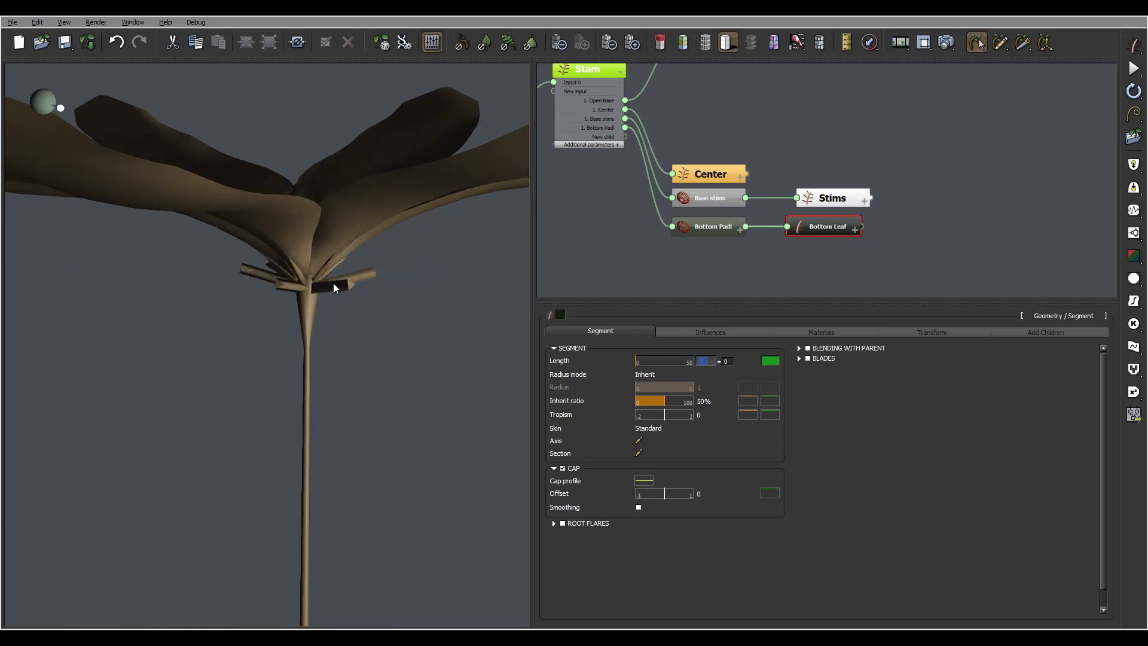
- Switch Bottom Leaf's radius mode to User defined and set its radius to 0.1
mouse_move(363, 276)
right_down()
mouse_move(370, 261)
mouse_move(368, 272)
right_up()
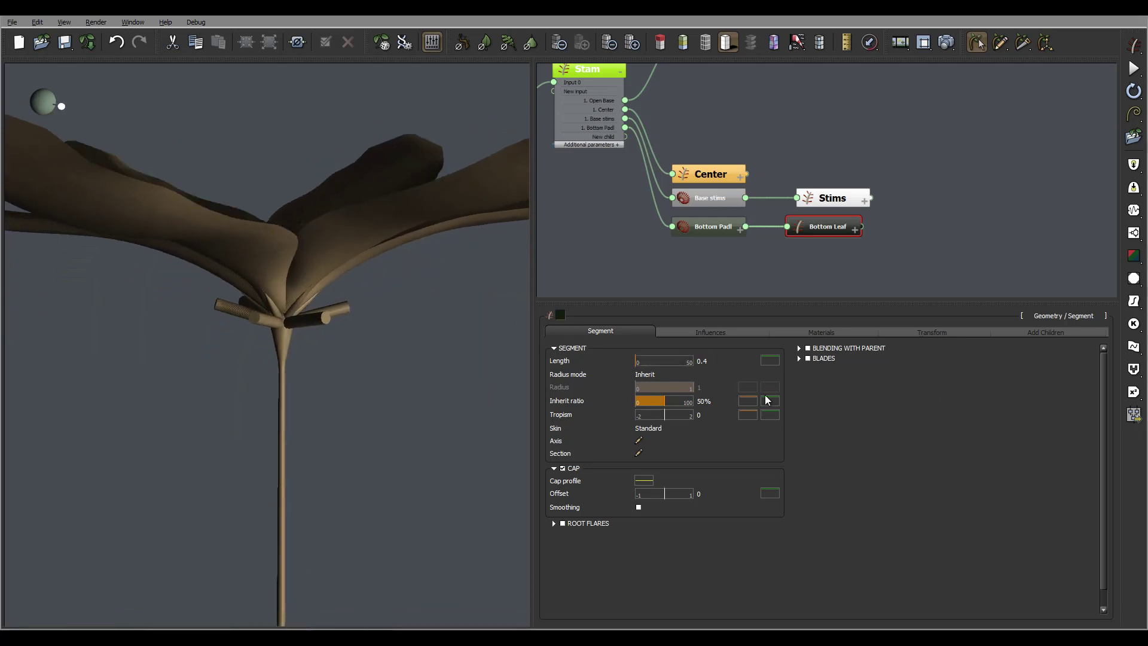
click(649, 374)
click(694, 385)
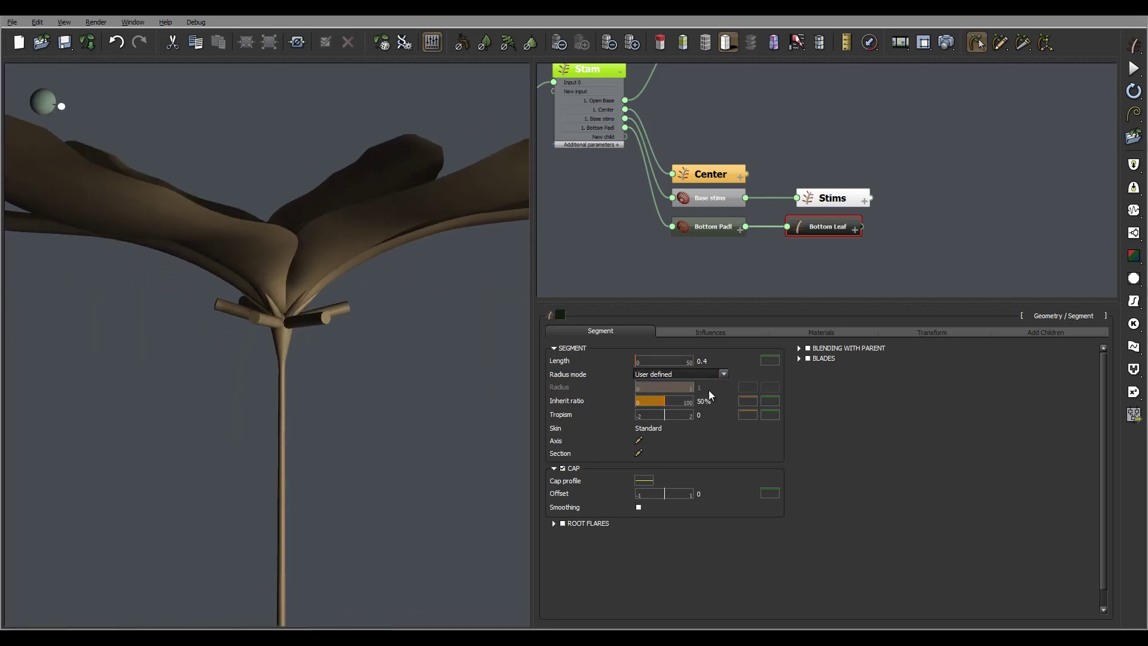
double_click(703, 386)
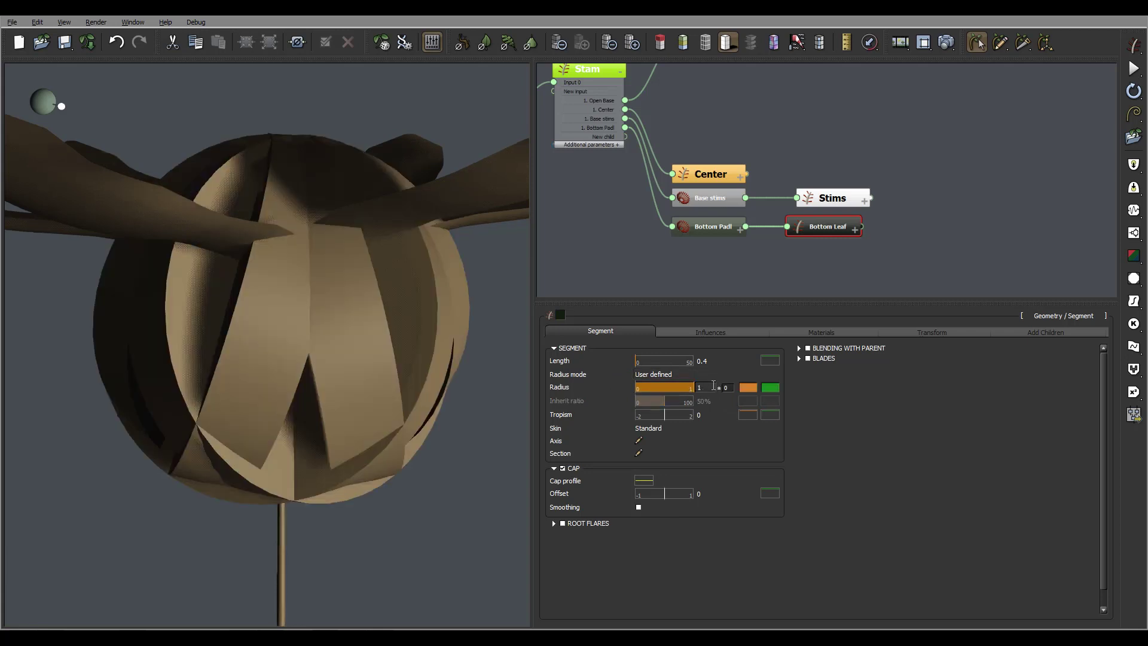
text(0.1)
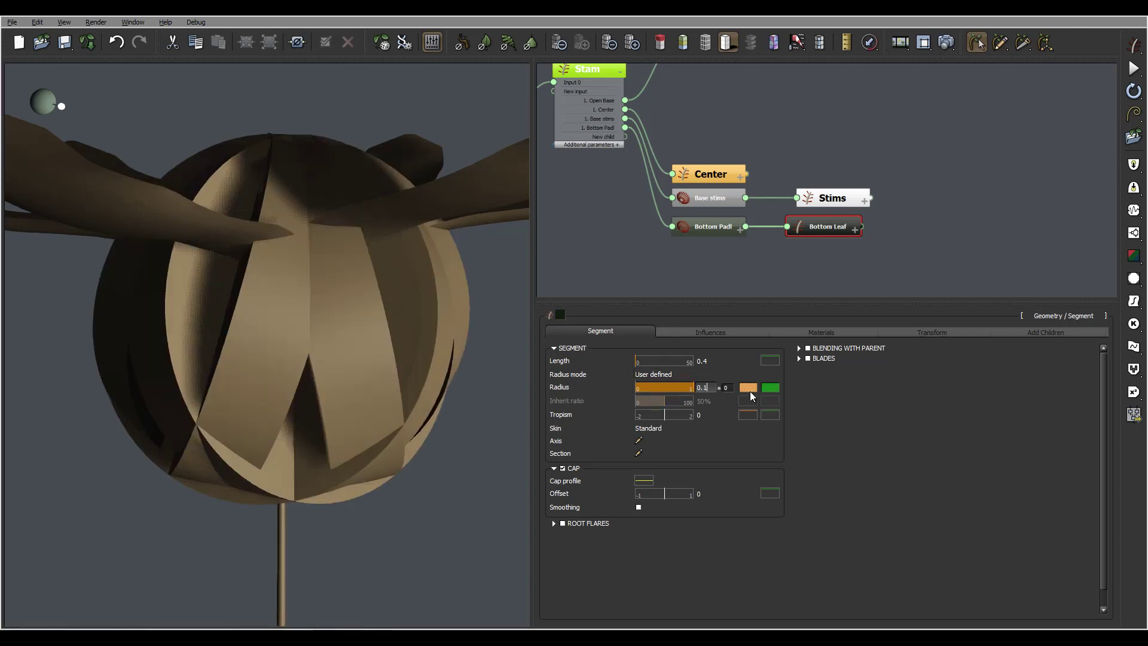
key(Return)
drag(351, 299, 322, 289)
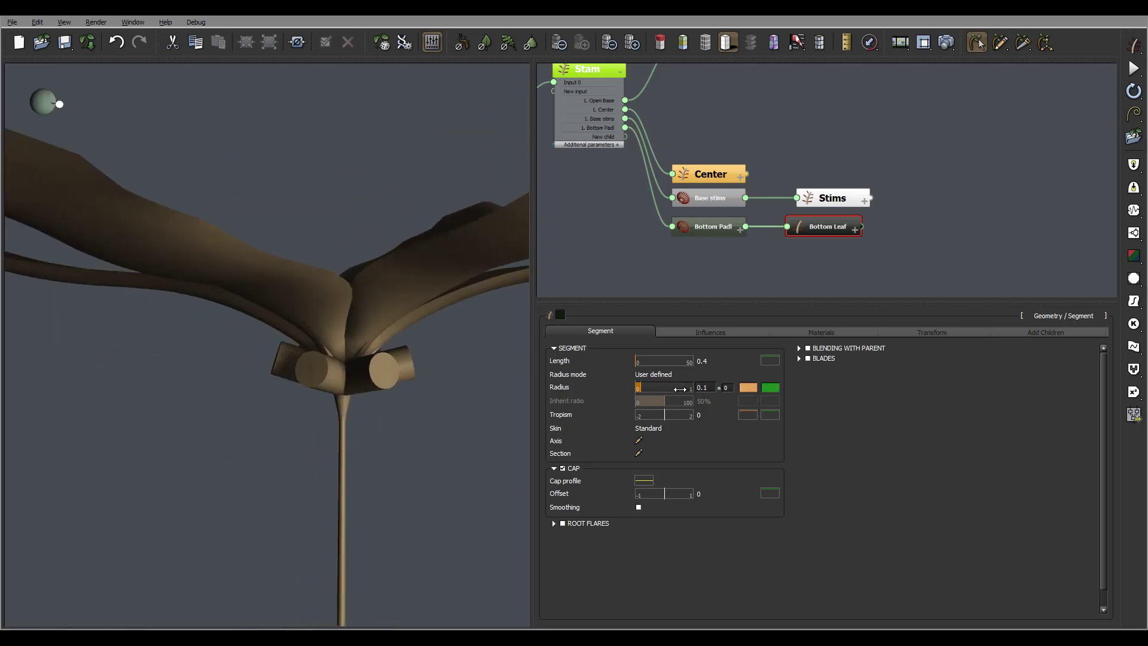
- Taper Bottom Leaf's radius profile by lowering the start keypoint to about 0.13 and the end keypoint to 0
click(748, 389)
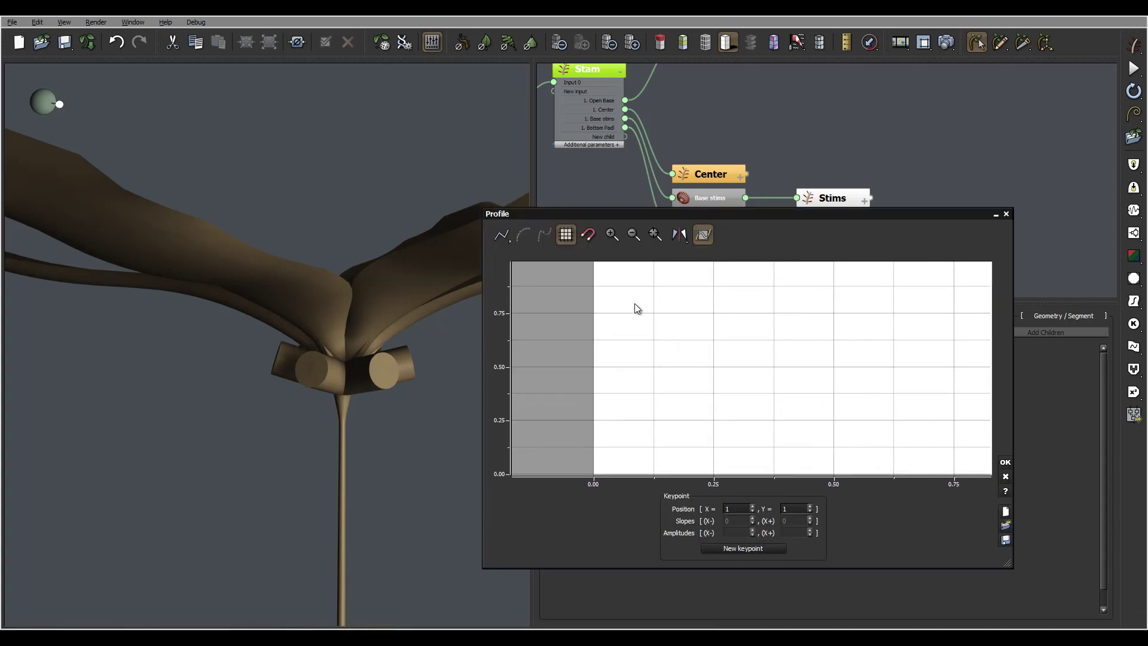
click(612, 275)
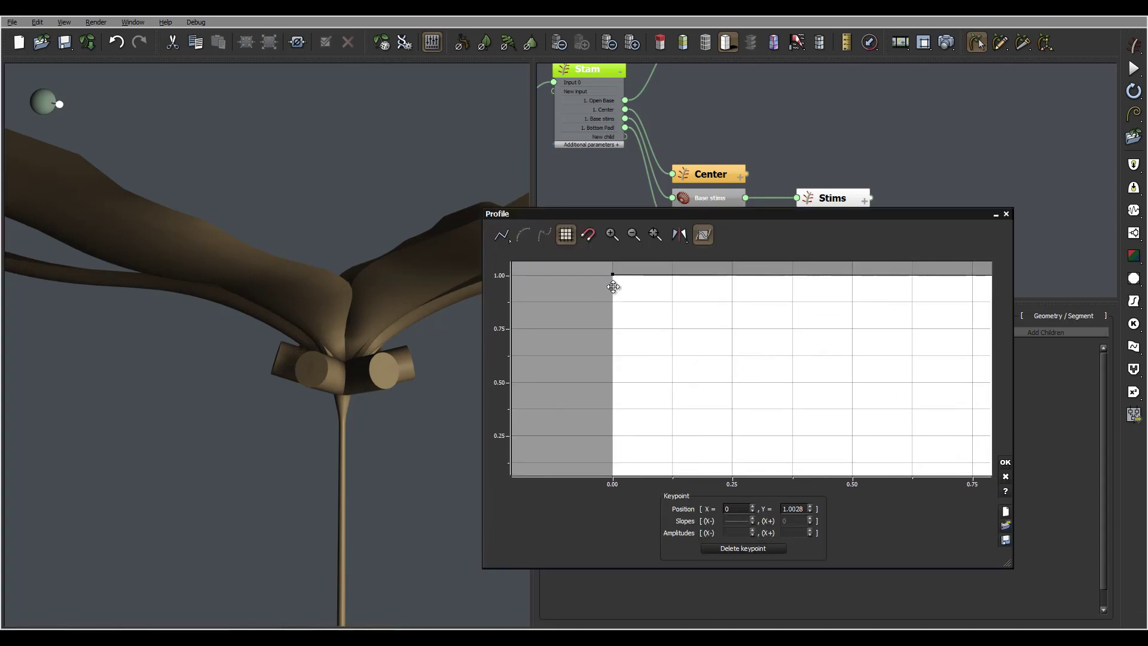
drag(613, 287, 596, 463)
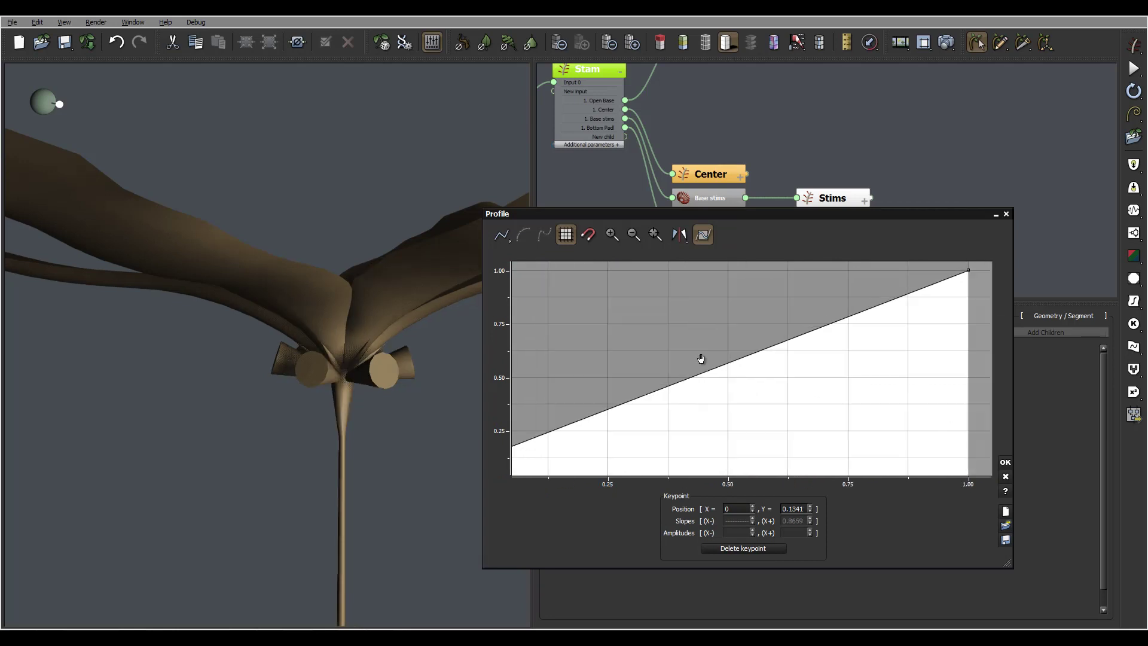
drag(835, 275, 858, 439)
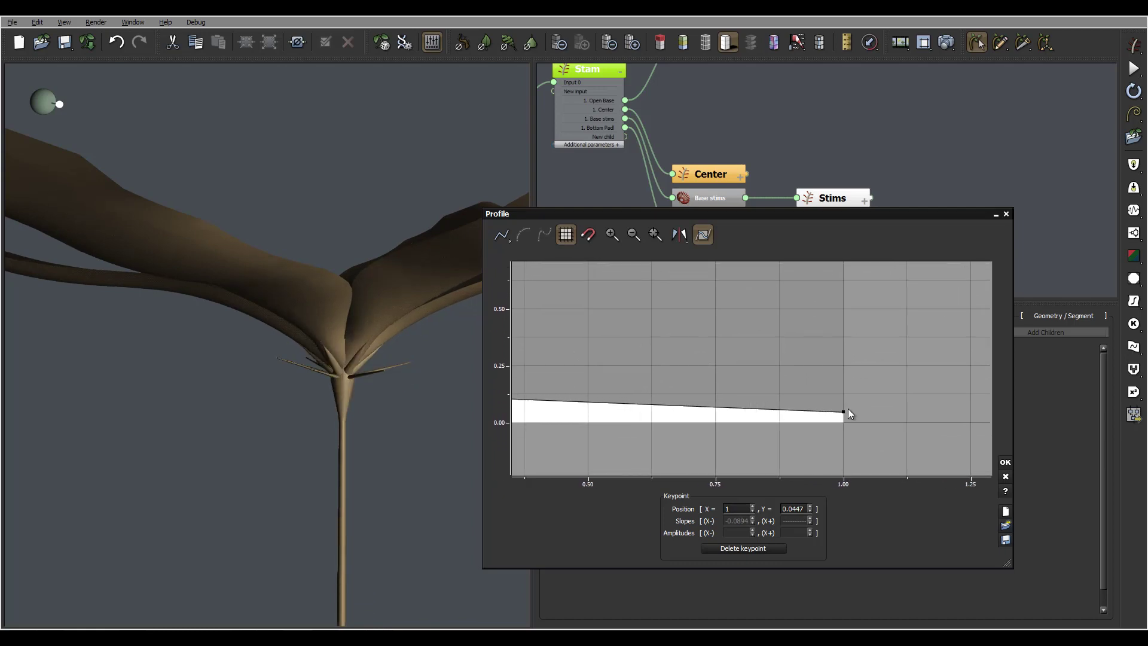
drag(843, 411, 843, 422)
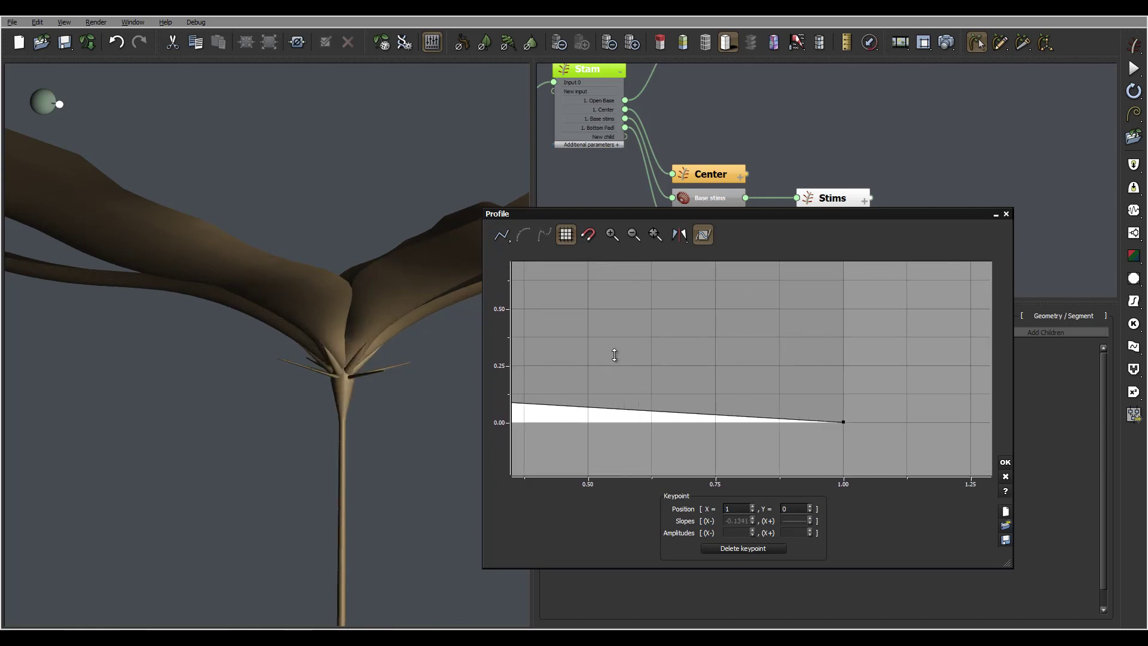
- Add a keypoint to the radius profile near the base, at about X 0.127 and Y 0
middle_drag(635, 340, 941, 284)
scroll(684, 357, up, 1)
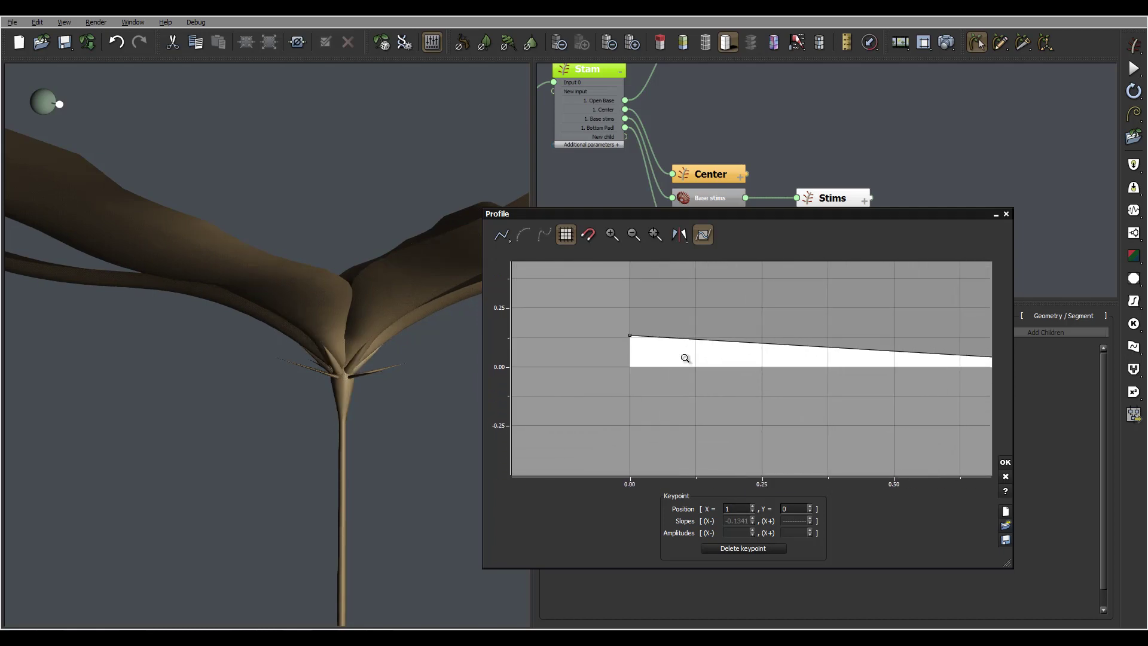
click(701, 339)
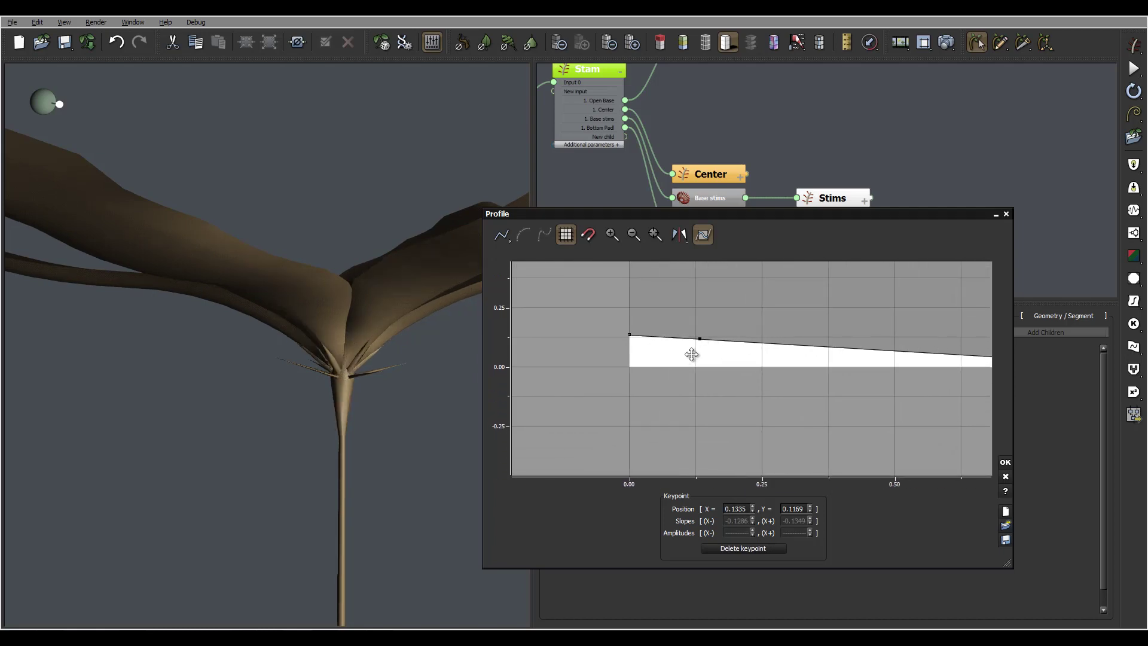
drag(689, 371, 698, 371)
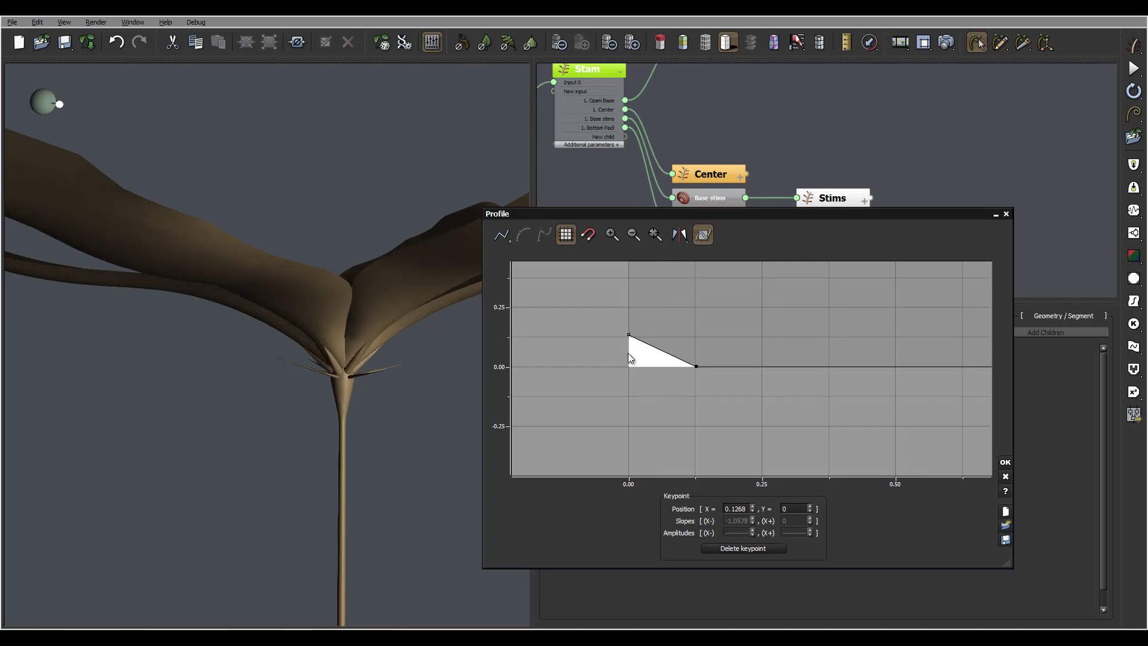
- Add a radius profile keypoint at about X 0.04, Y 0.09, lower the start keypoint to about 0.01, and accept the profile
right_drag(653, 353, 650, 348)
click(648, 343)
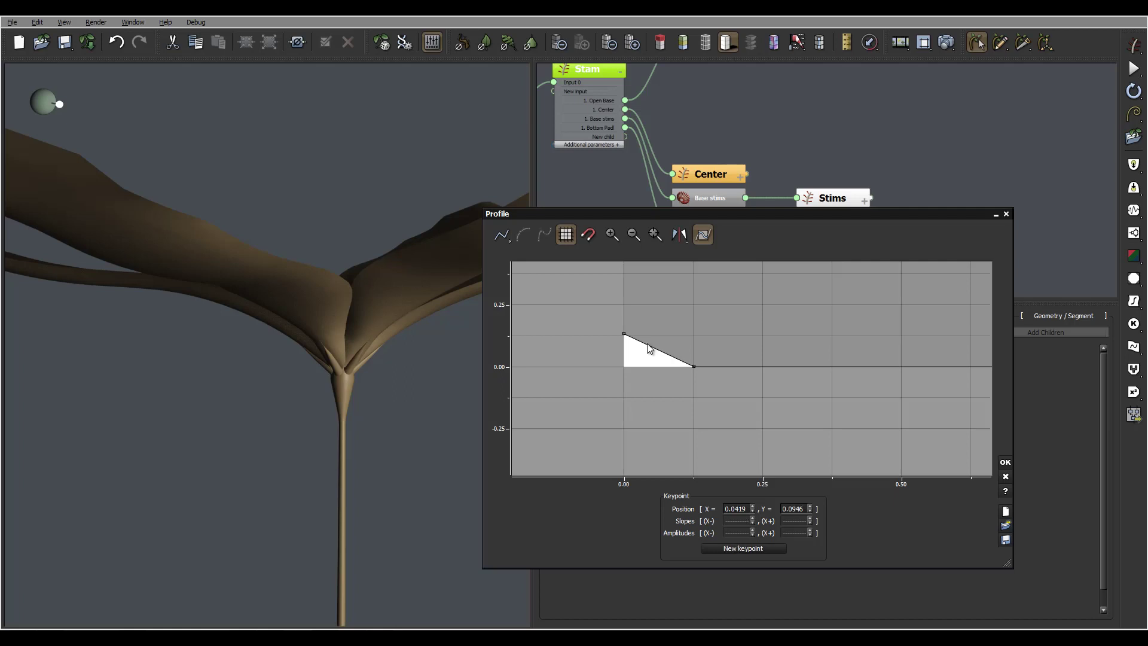
drag(624, 333, 621, 364)
right_drag(339, 329, 305, 335)
mouse_move(303, 334)
mouse_down()
mouse_move(354, 342)
mouse_move(280, 324)
mouse_move(315, 333)
mouse_move(315, 318)
mouse_up()
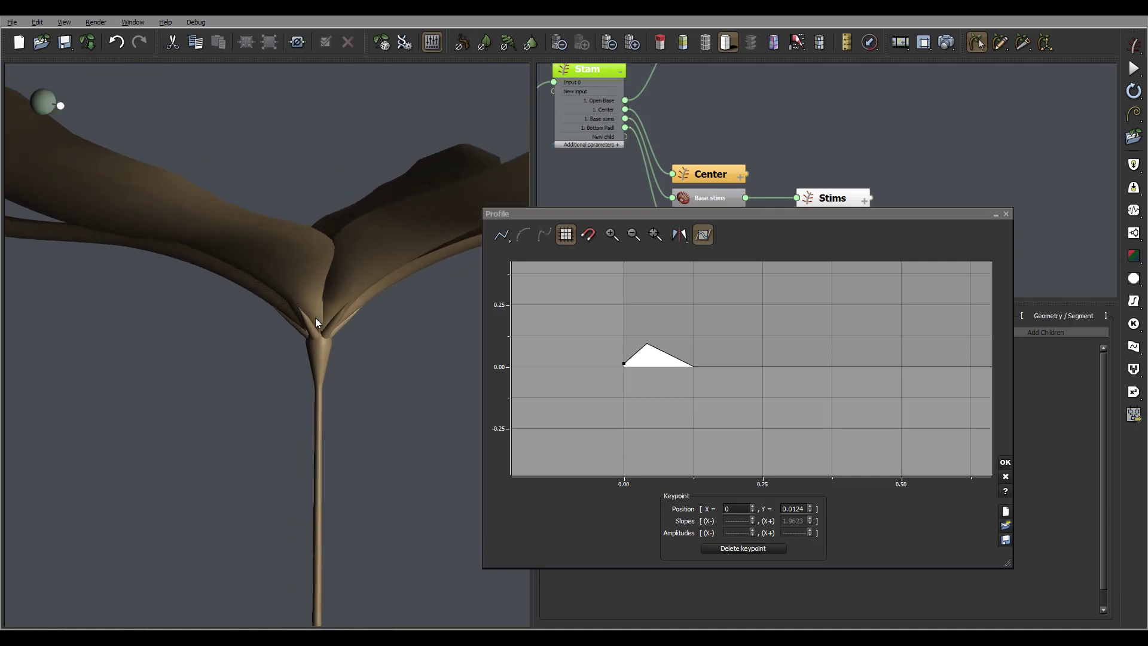
click(1005, 462)
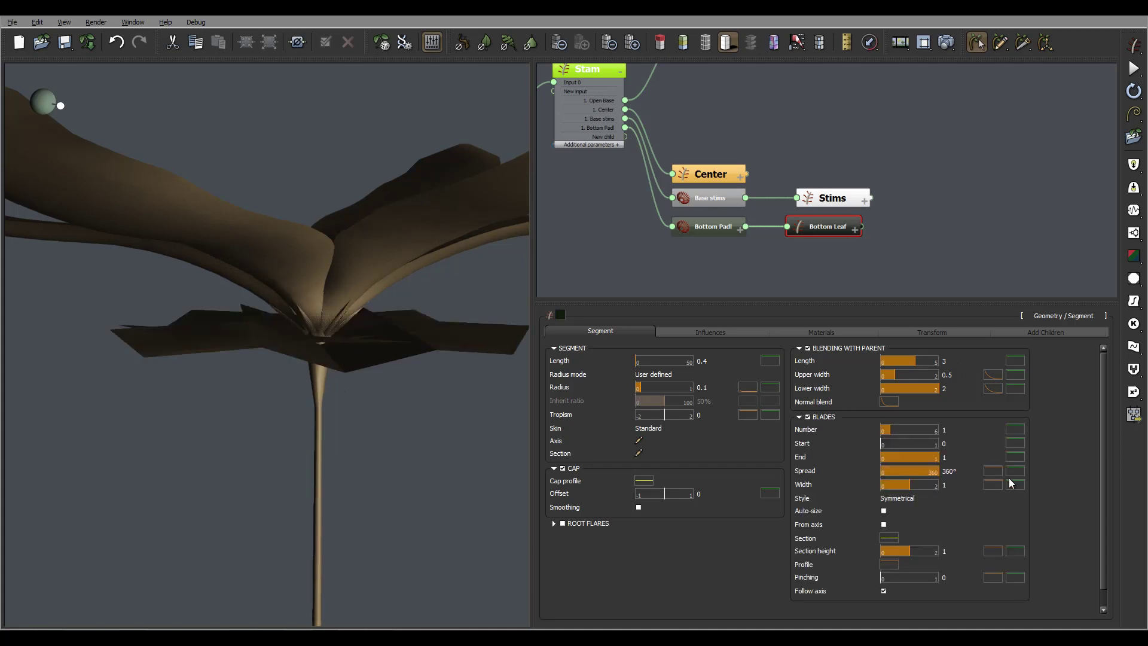
- Set Bottom Leaf's blade width to 0.01
click(946, 485)
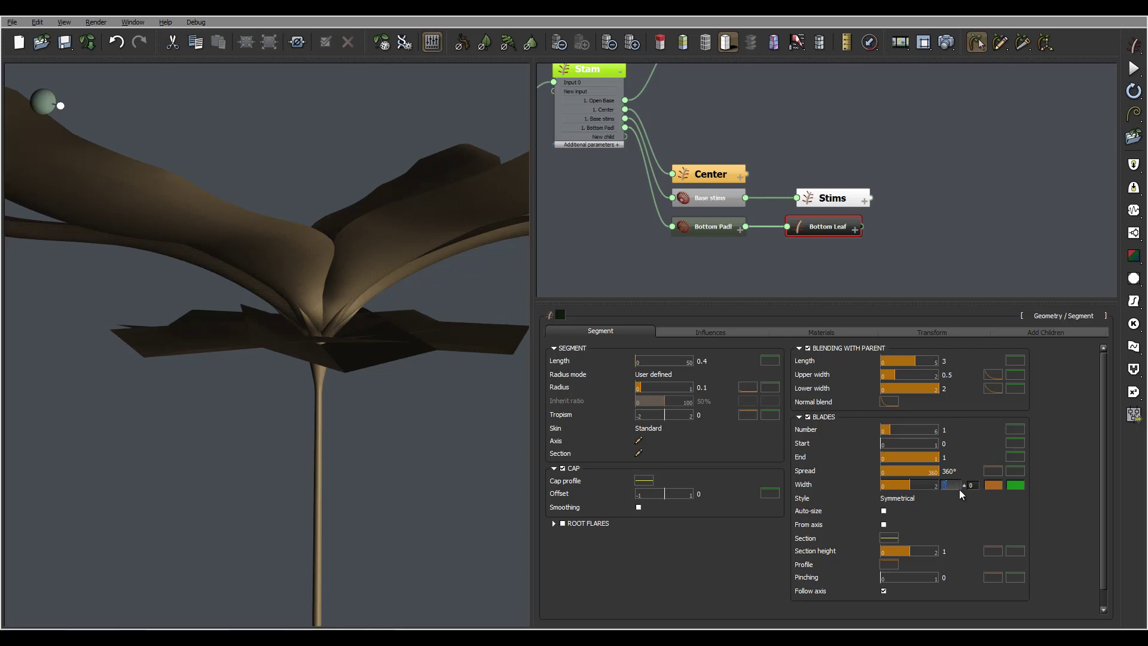
text(0.01)
key(Return)
right_drag(371, 339, 344, 277)
drag(344, 281, 301, 275)
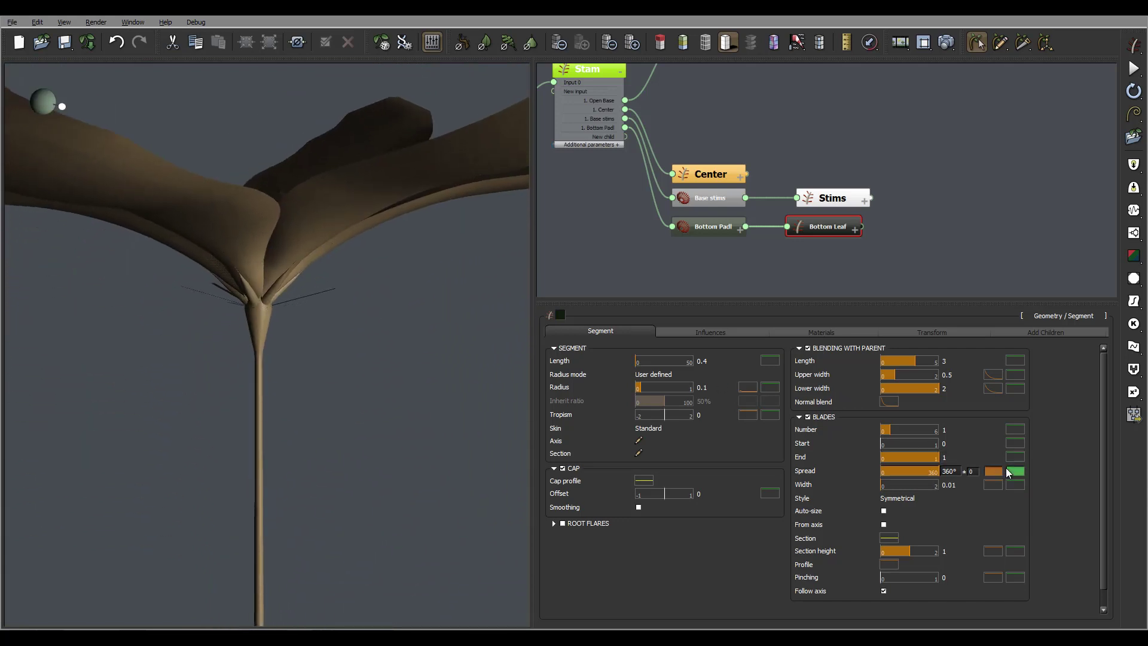
- Set Bottom Leaf's blade width to 0.1
double_click(949, 485)
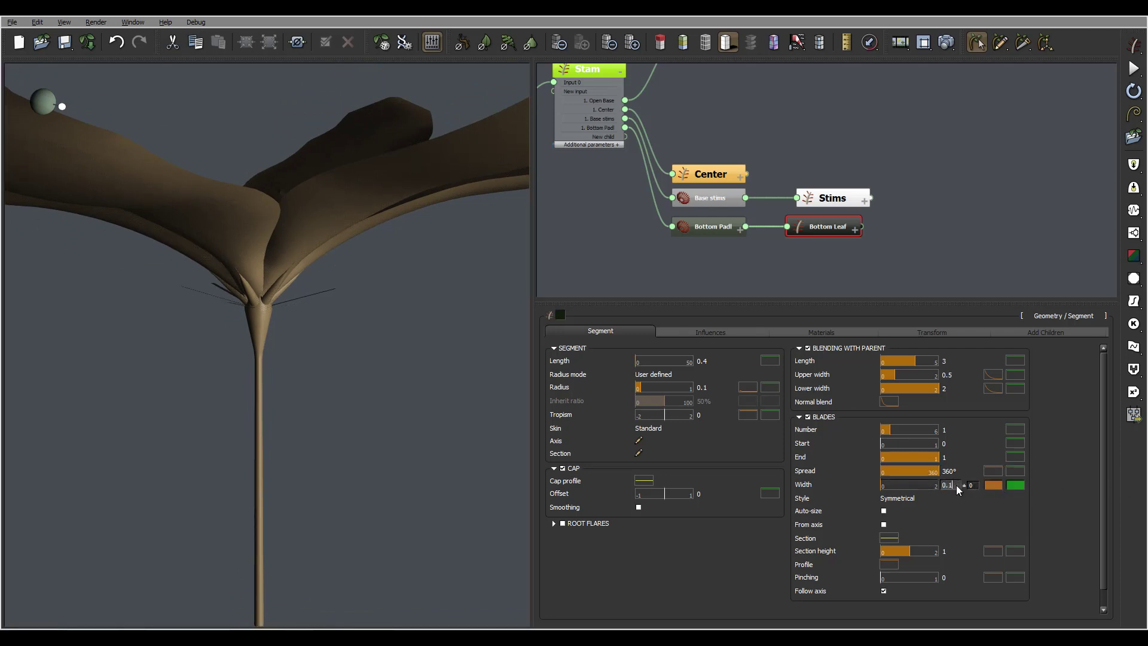
key(Return)
mouse_move(293, 342)
right_down()
mouse_move(286, 310)
mouse_move(284, 341)
right_up()
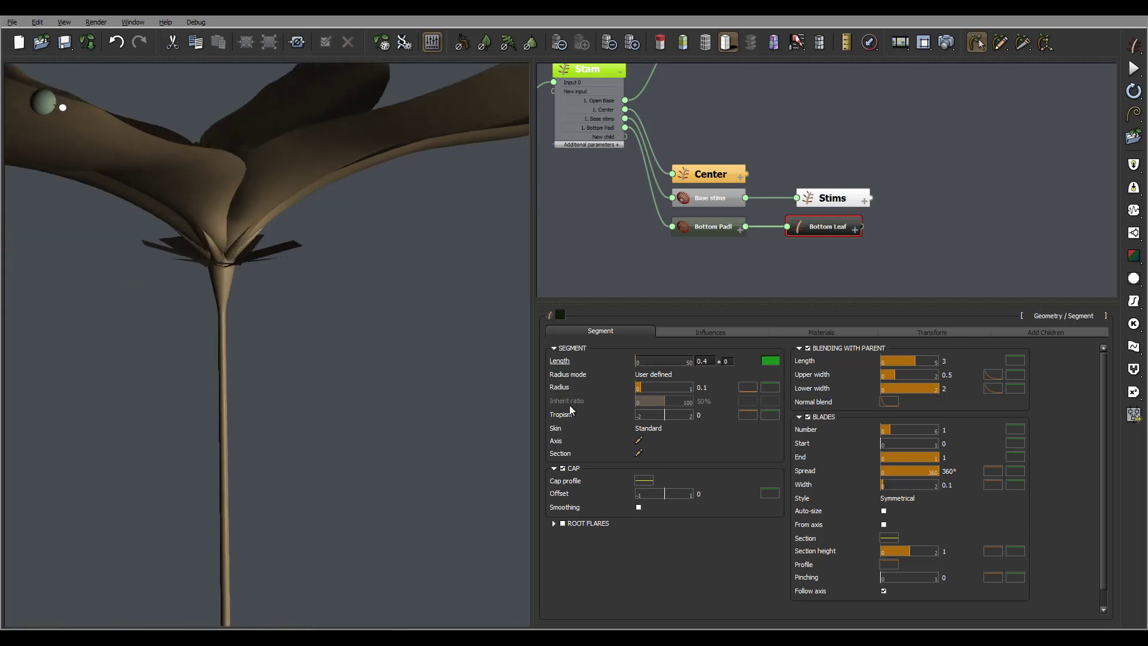
- Lower the start of the blade width profile to about 0.18 and switch the profile to a smooth curve
click(993, 485)
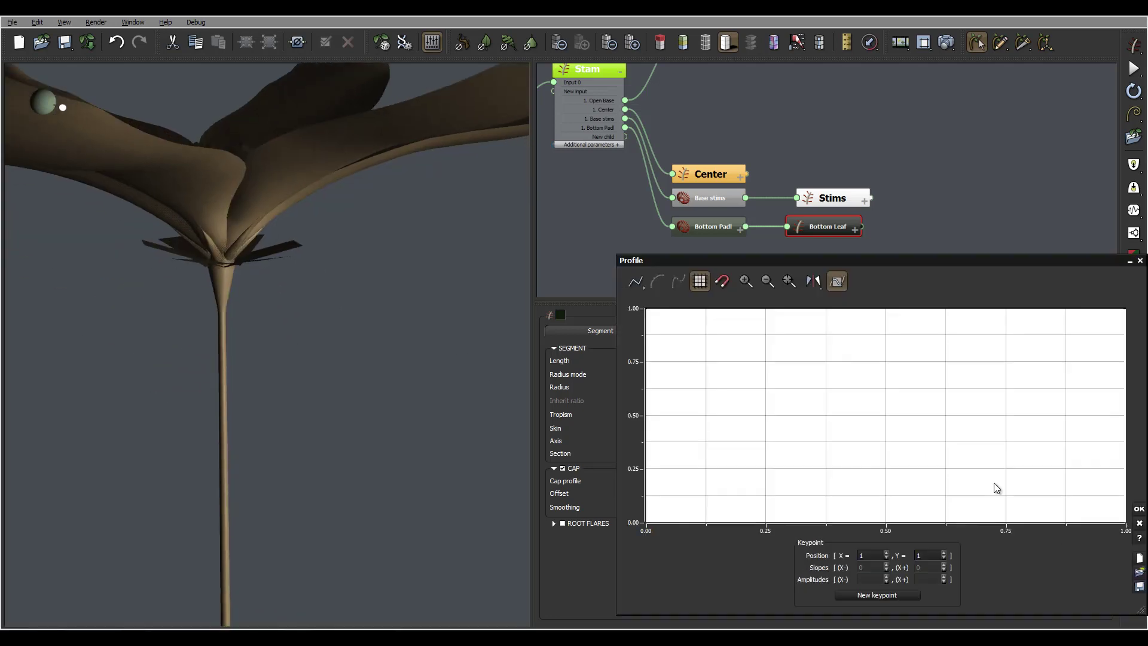
mouse_move(694, 359)
right_down()
mouse_move(708, 328)
mouse_move(700, 357)
right_up()
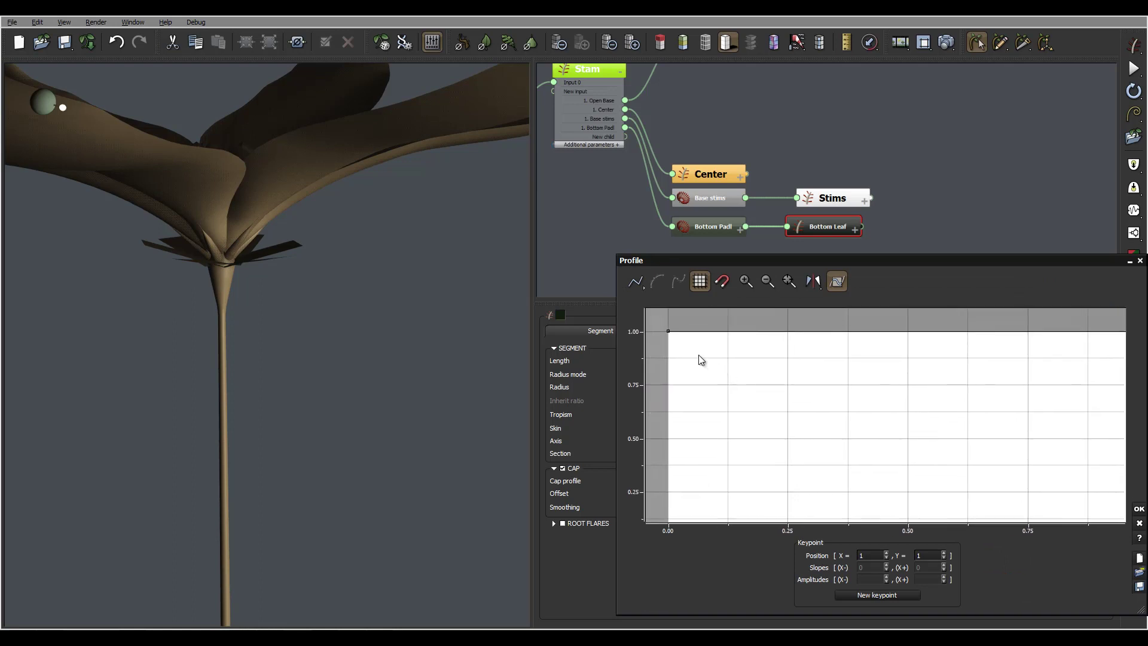
drag(670, 333, 668, 507)
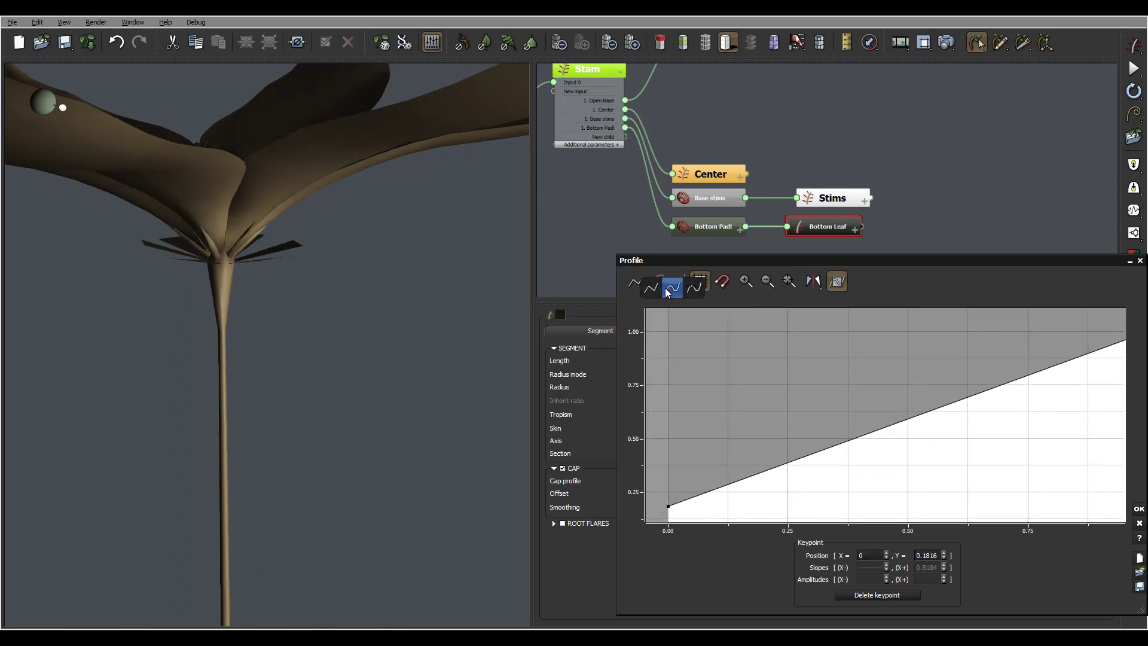
click(672, 287)
- Add a keypoint to the blade width profile and raise it to about X 0.22, Y 0.91 with a slight upward slope
right_drag(921, 421, 876, 416)
click(761, 468)
click(761, 467)
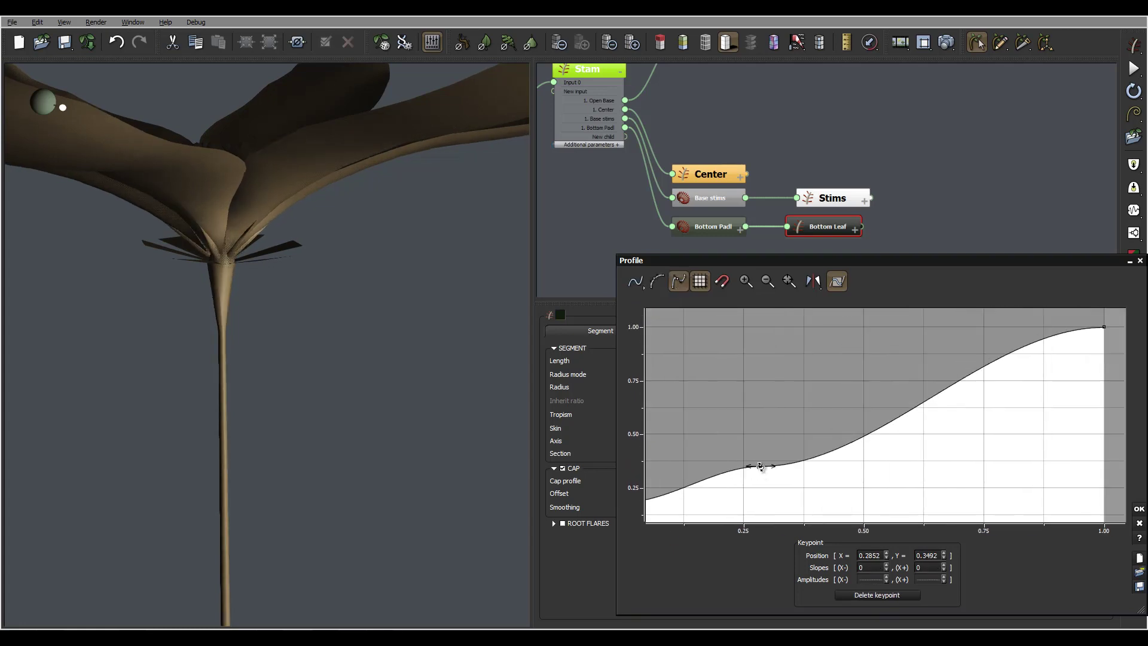
drag(776, 466, 748, 467)
click(764, 445)
drag(761, 468, 729, 347)
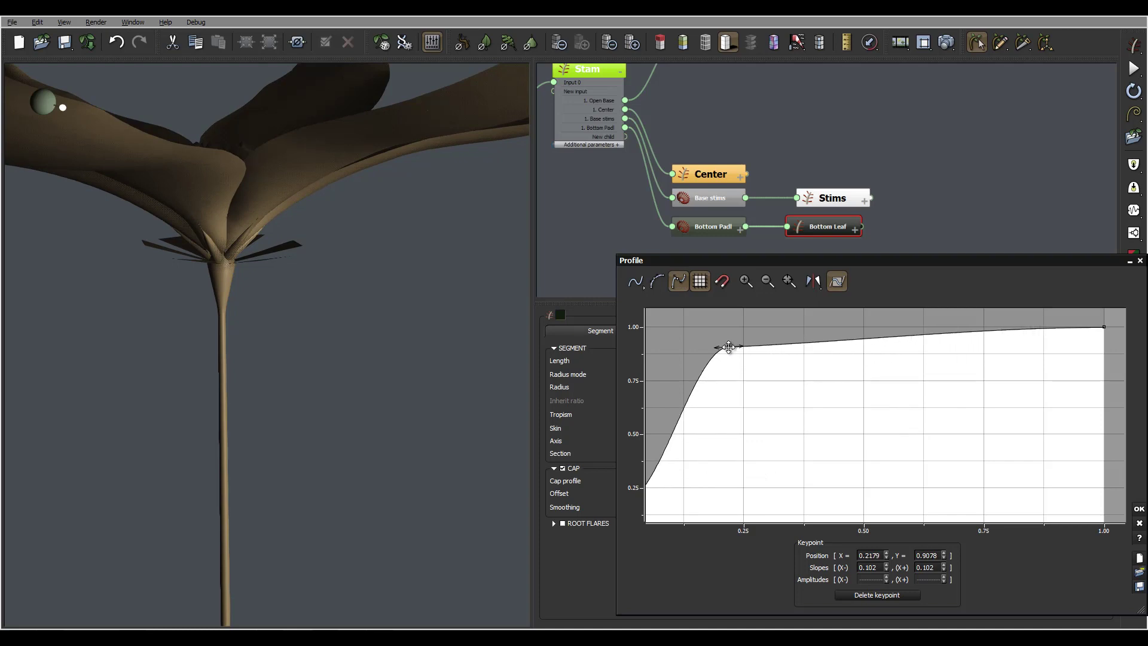
- Add a width profile keypoint at about X 0.70, Y 0.97 and lower the end keypoint to about 0.03 with a steep incoming slope
click(963, 338)
key(Insert)
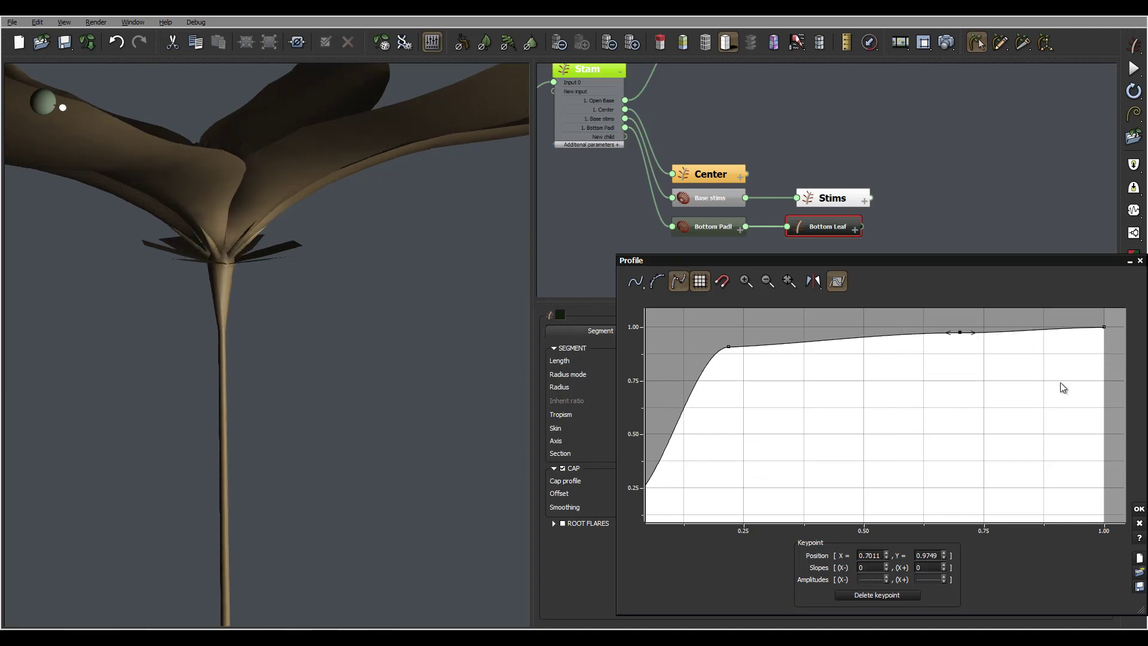
middle_drag(1060, 388, 891, 391)
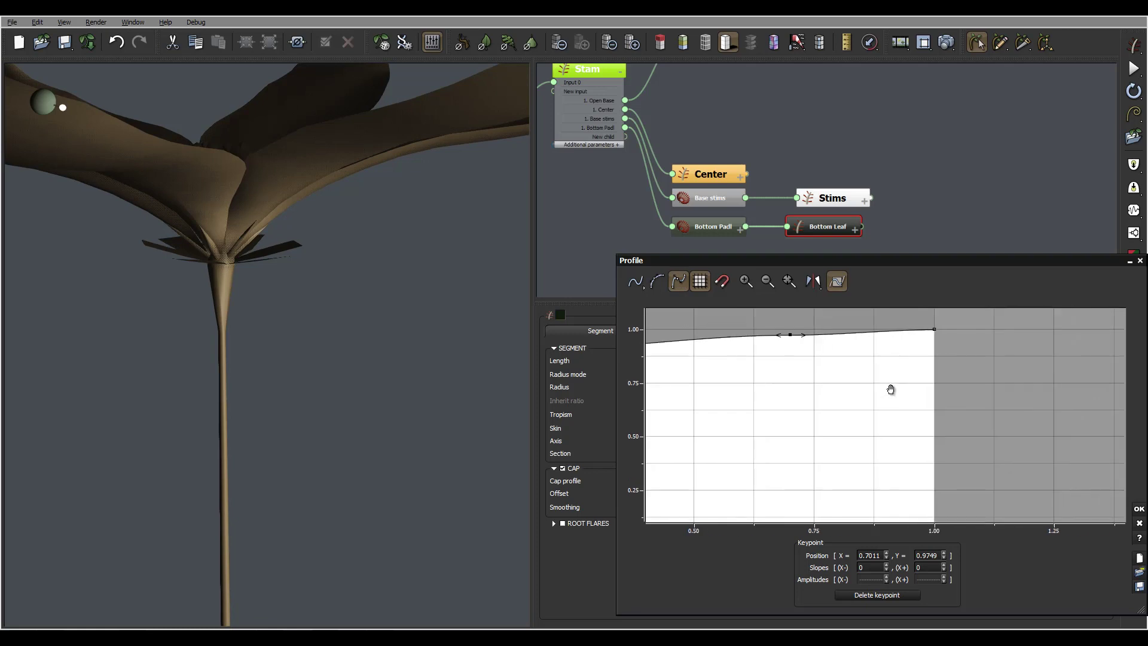
drag(938, 326, 934, 528)
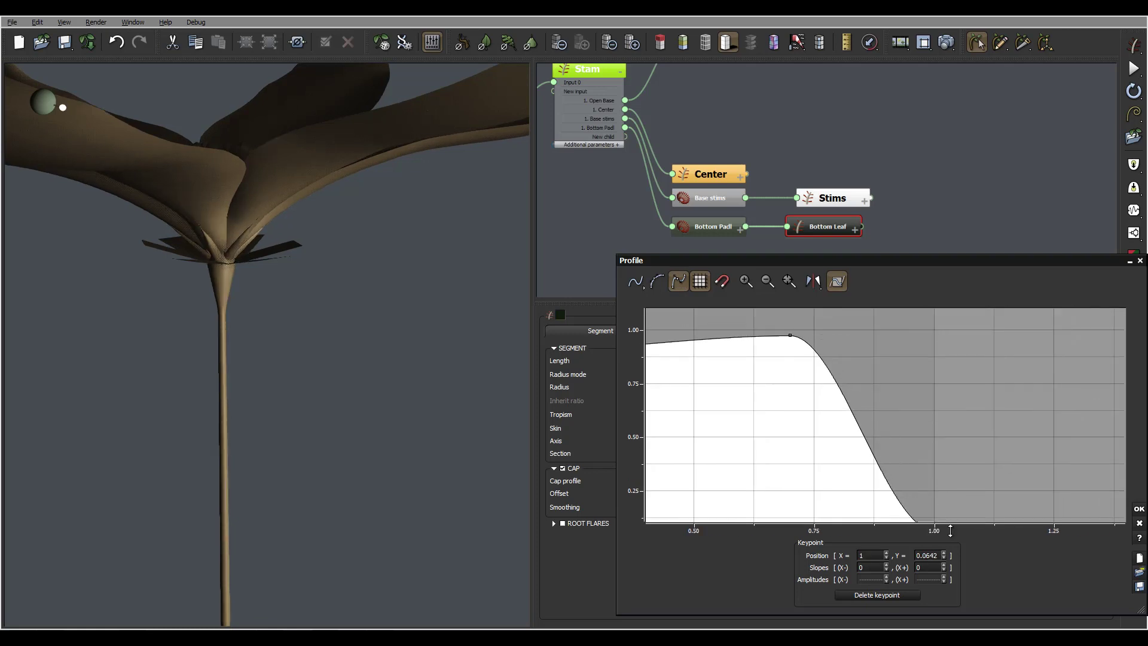
middle_drag(952, 380, 970, 313)
mouse_move(942, 464)
mouse_down()
mouse_move(956, 460)
mouse_move(954, 472)
mouse_up()
middle_drag(856, 420, 899, 452)
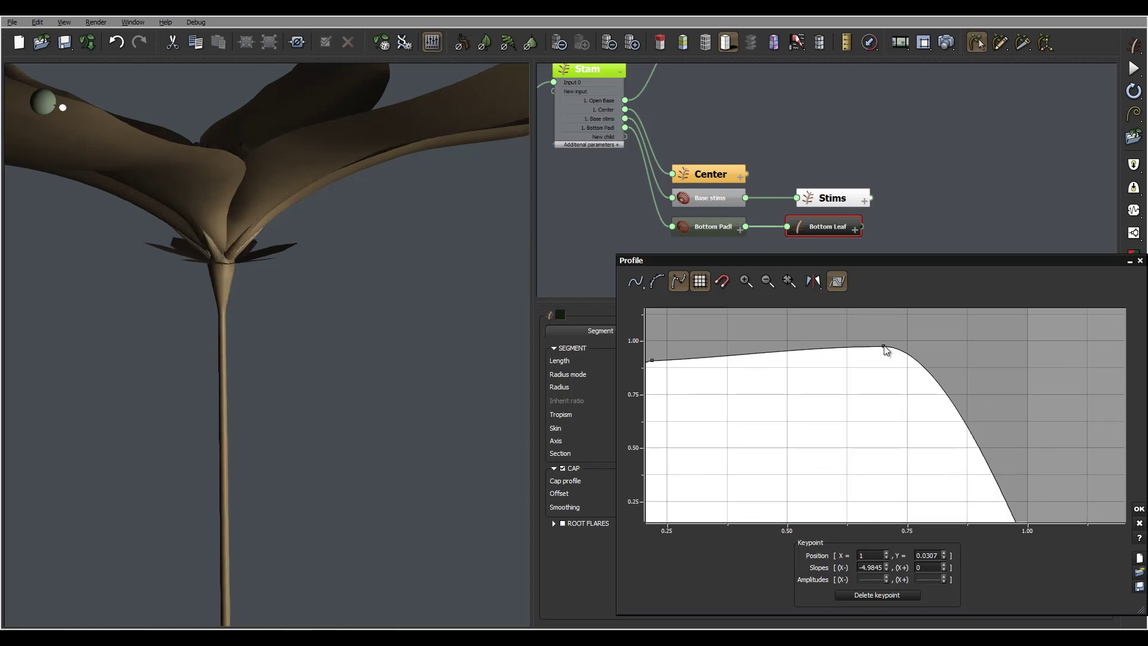
- Move the blade width profile's upper keypoints to about X 0.56, Y 0.99 and X 0.27, Y 1.01, giving the latter a slope of about 1.16
drag(884, 346, 817, 343)
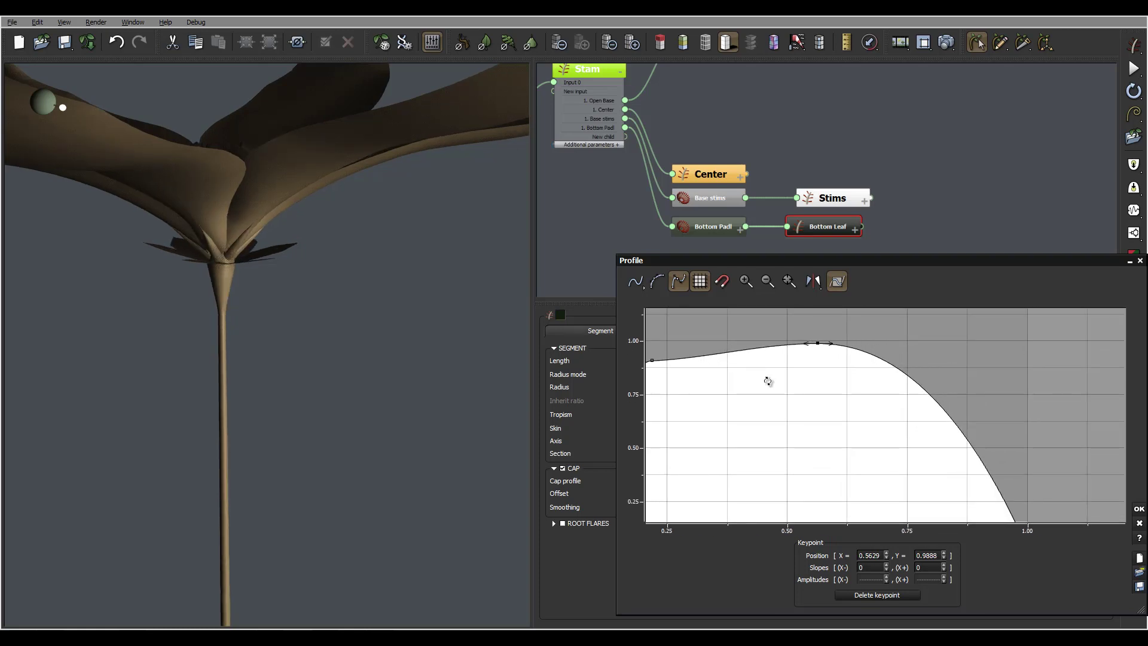
middle_drag(755, 382, 920, 388)
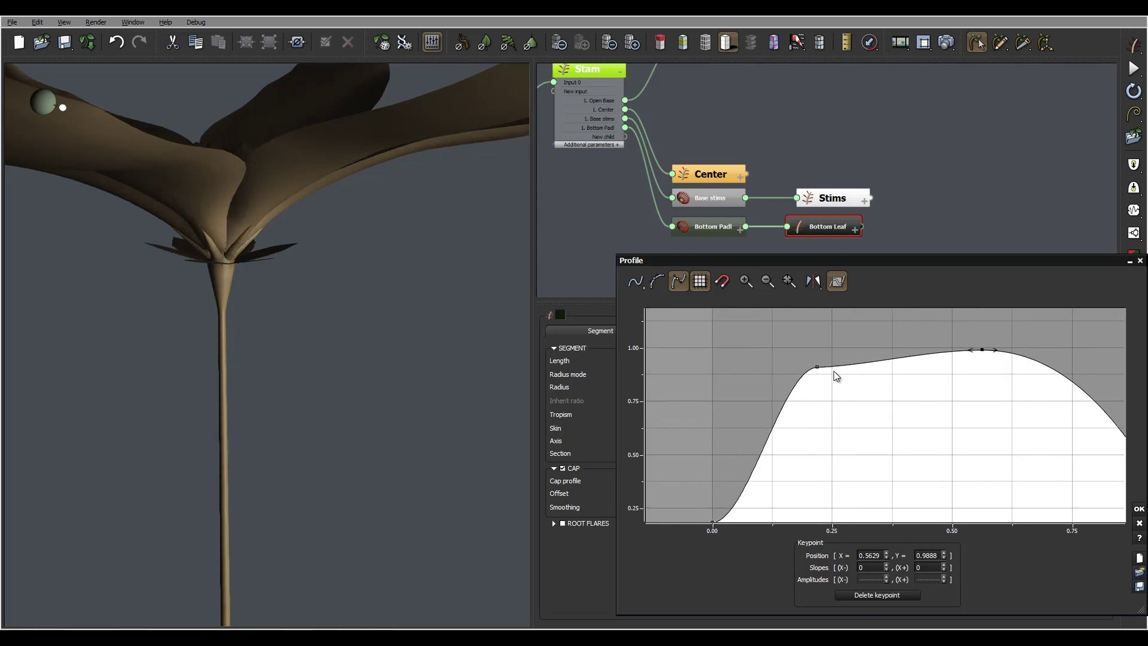
drag(818, 369, 853, 339)
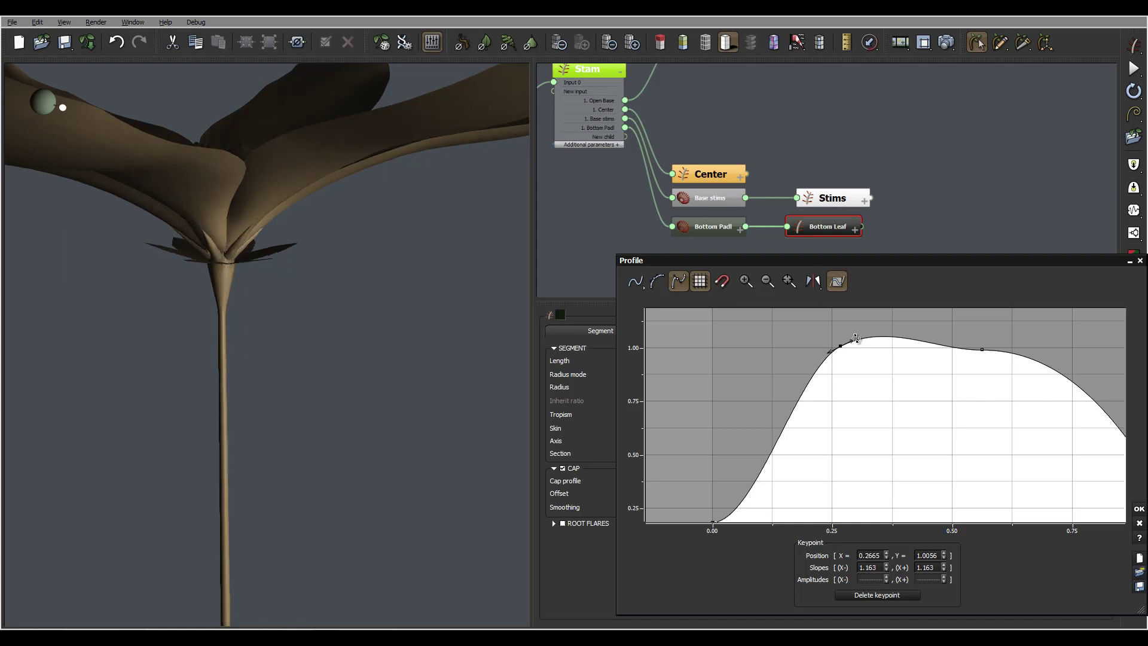
drag(307, 301, 201, 251)
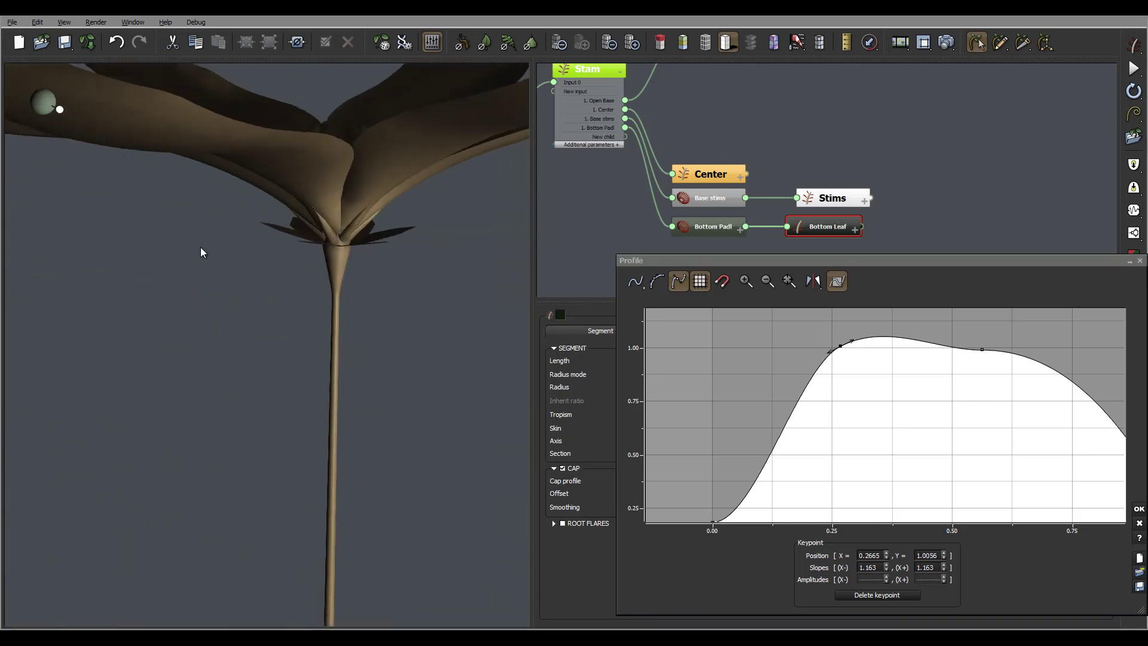
click(1139, 509)
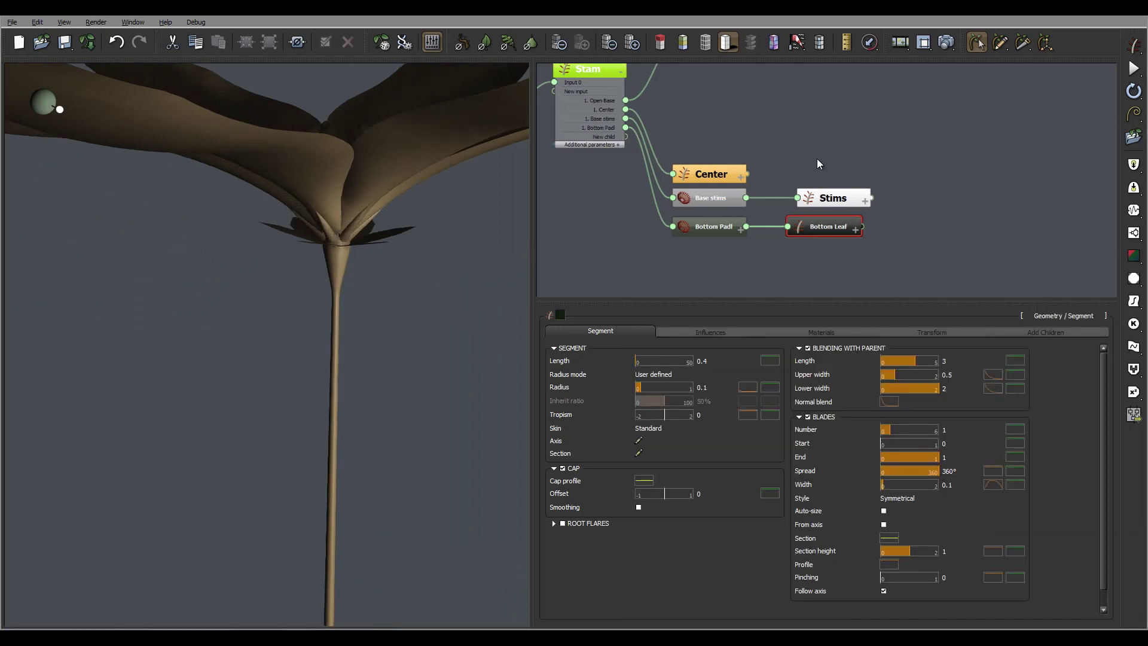
- Lower the end of Bottom Leaf's blade section curve to about -0.10 and switch it to a smooth curve
middle_drag(817, 160, 810, 259)
scroll(835, 123, down, 4)
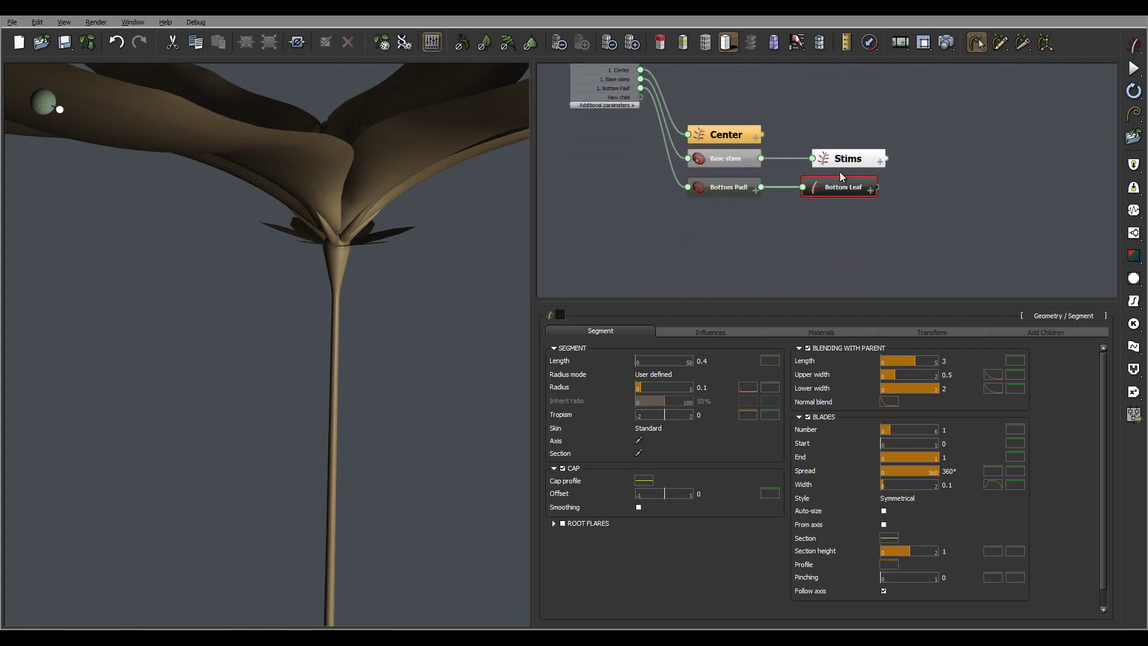
click(889, 538)
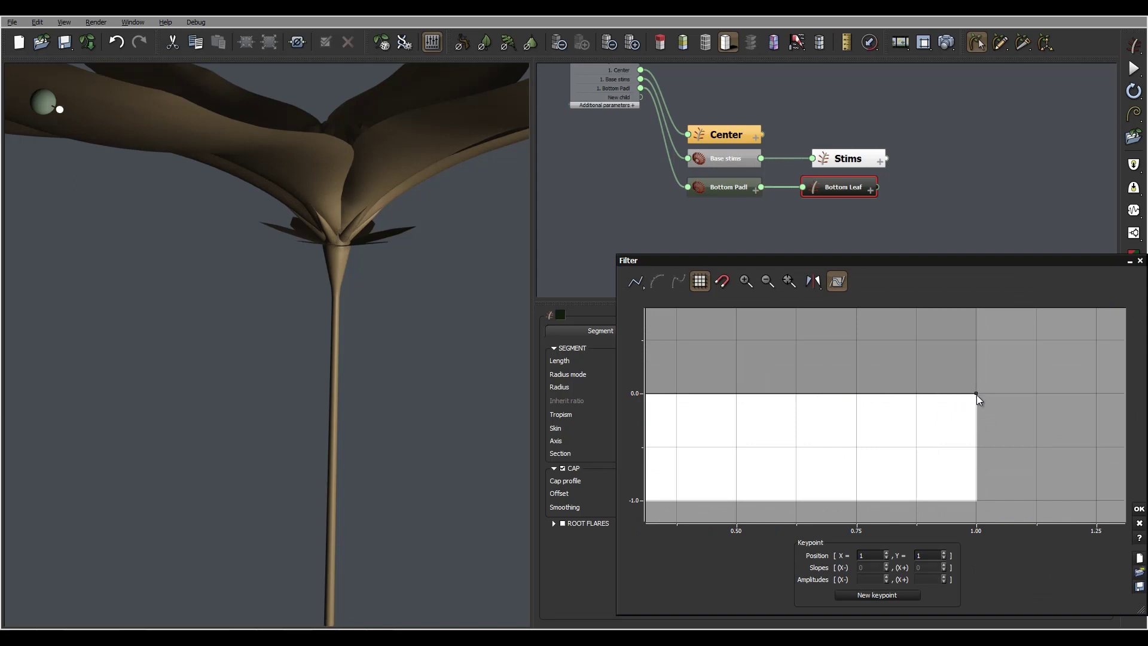
drag(977, 395, 976, 404)
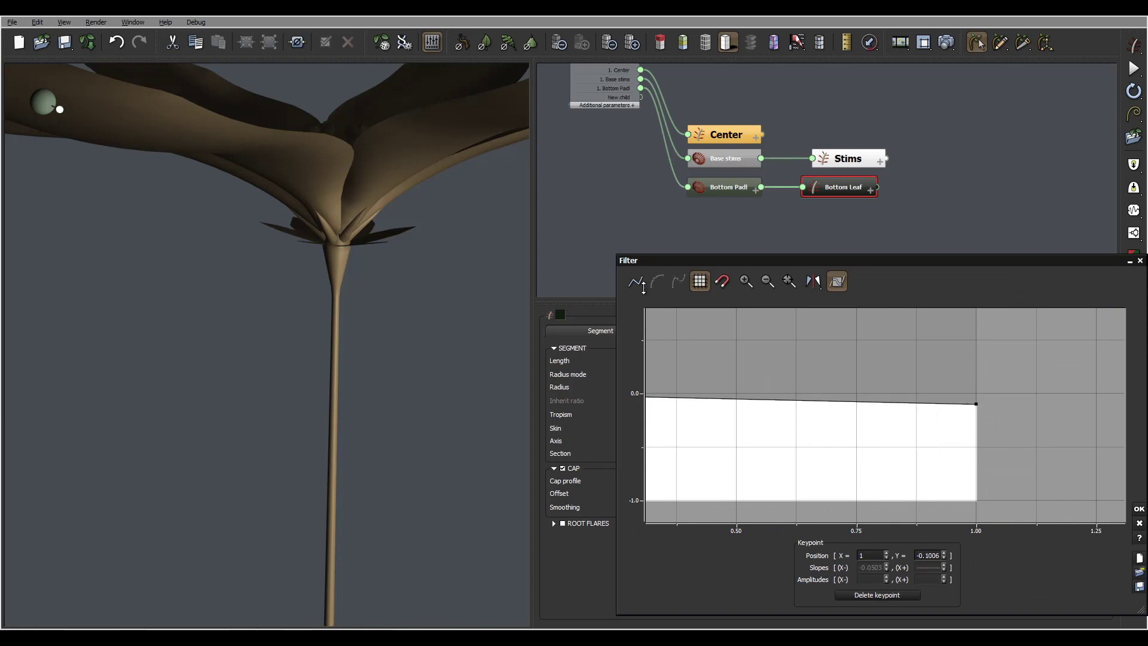
click(678, 281)
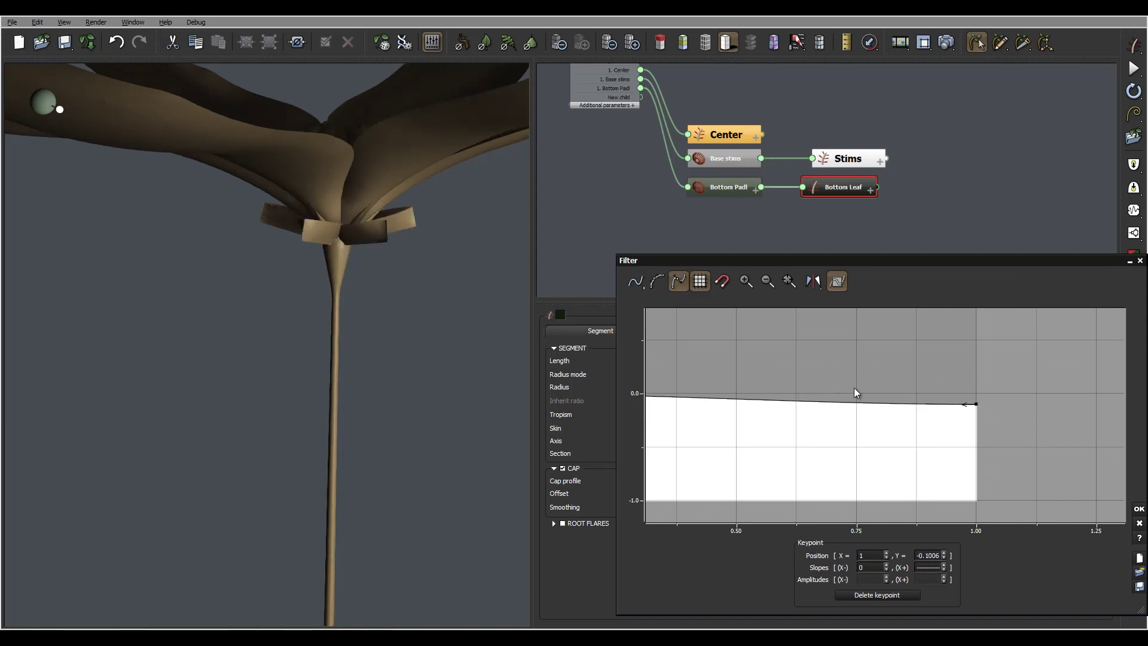
click(1140, 509)
- Set the blade section height to 0.2, add a height profile keypoint at about X 0.13, Y 1.02, and lower the profile's start to about 0
drag(919, 551, 906, 551)
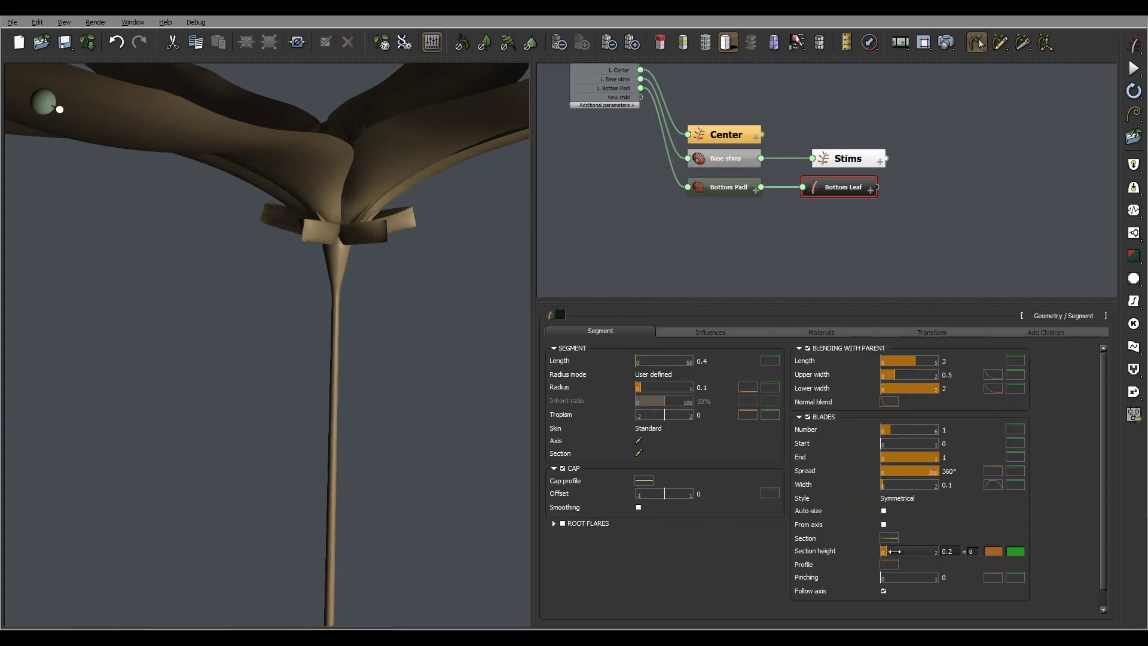
click(993, 552)
drag(968, 524, 830, 326)
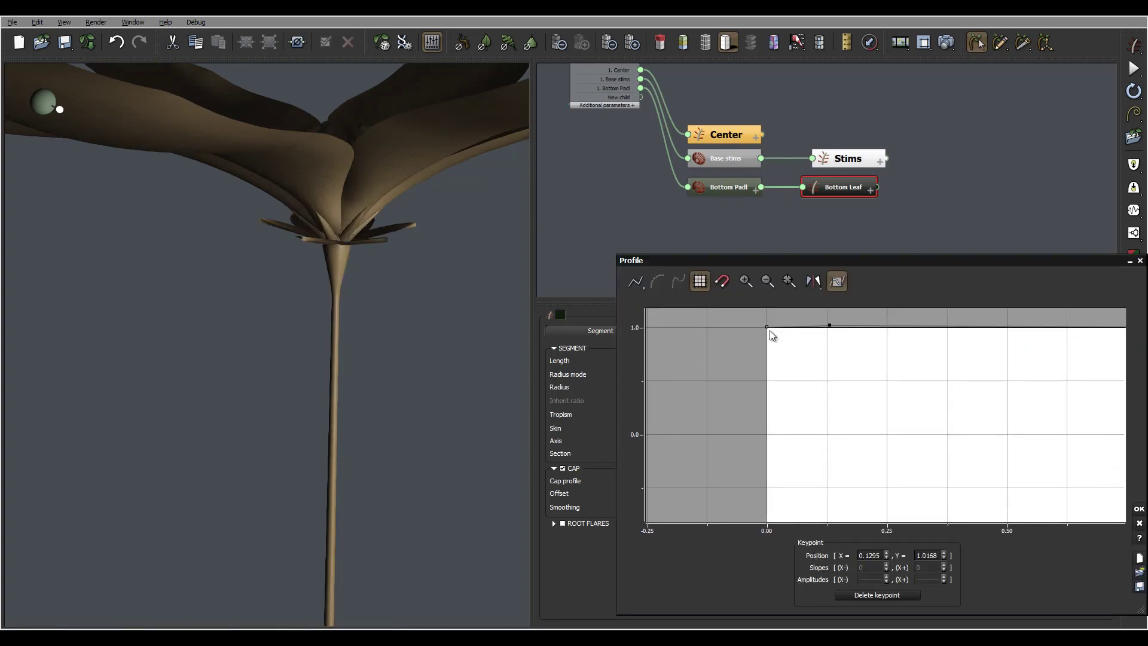
drag(768, 327, 766, 433)
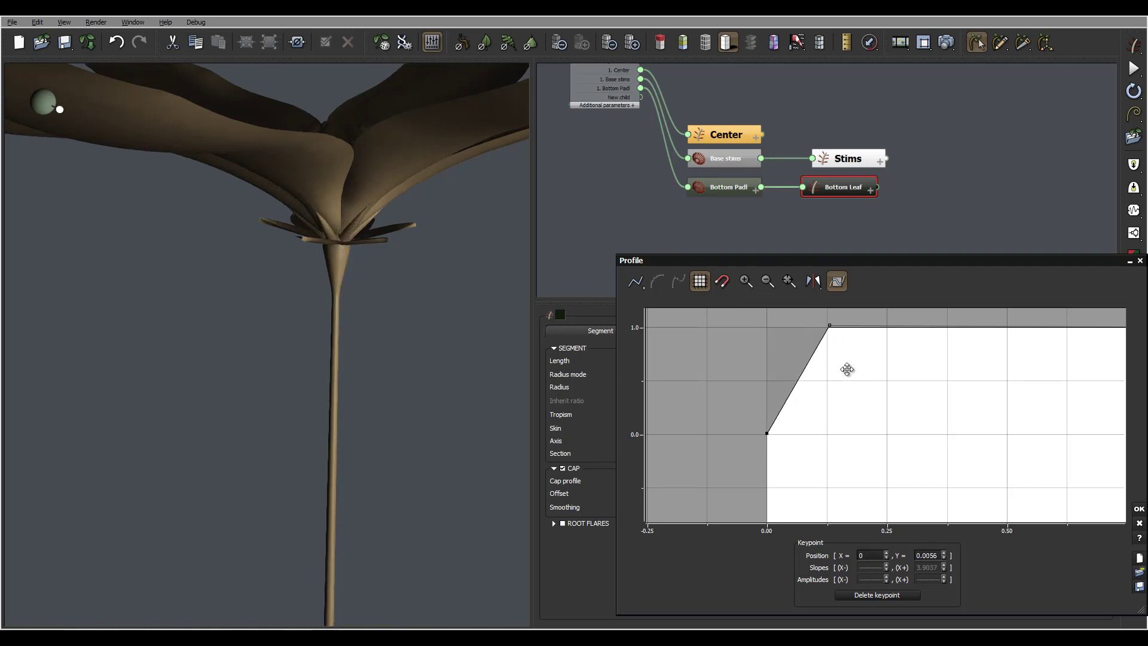
- Add section height profile keypoints at about X 0.64, Y 1 and X 0.73, Y 0, and lower the end keypoint to about 0
middle_drag(1007, 392, 787, 410)
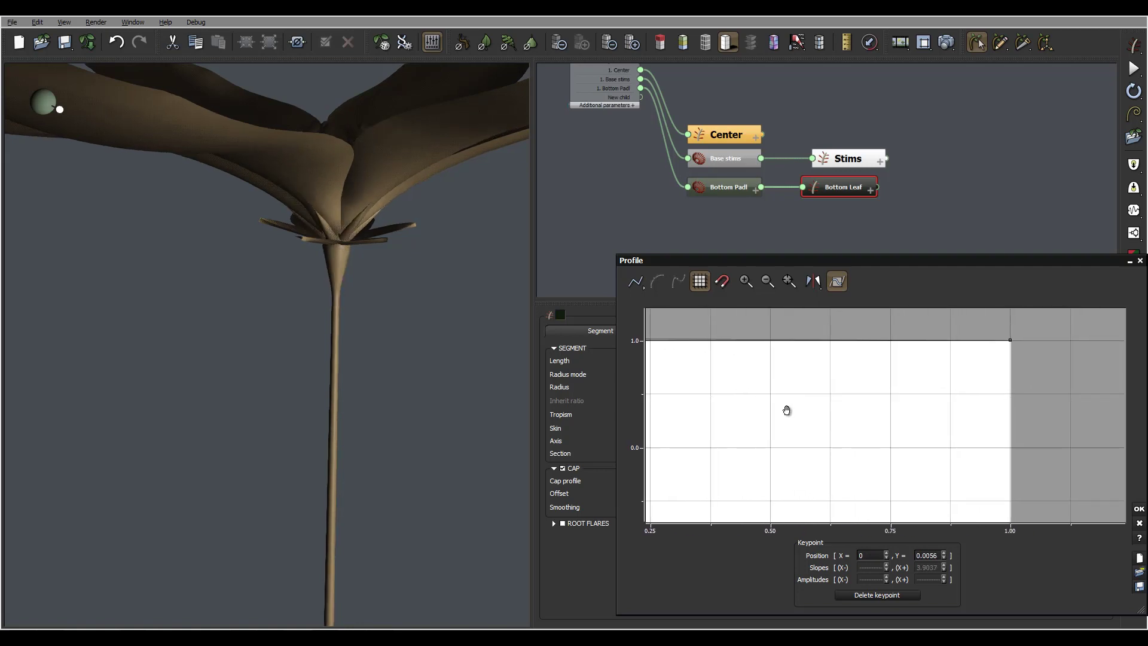
click(839, 345)
click(892, 341)
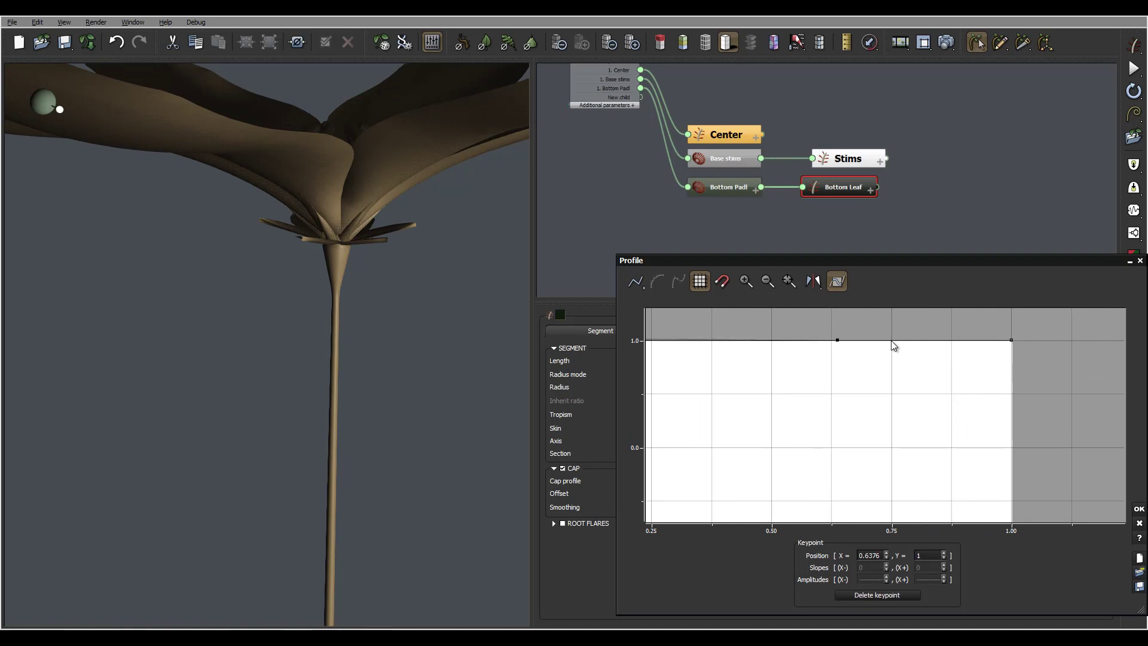
drag(891, 341, 886, 447)
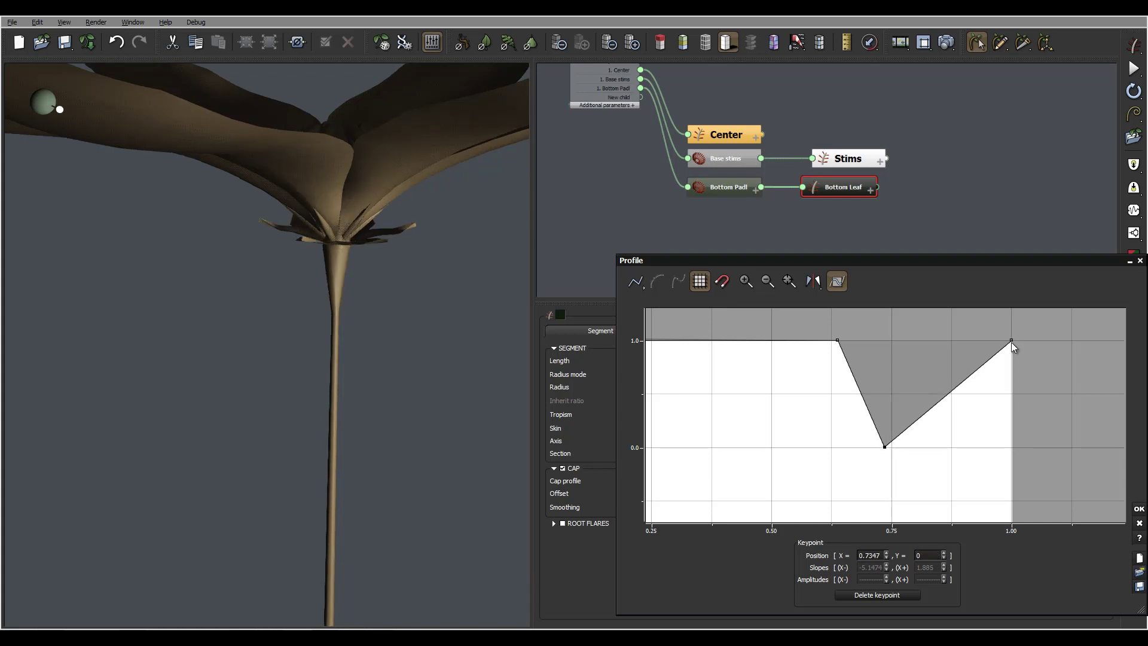
drag(1014, 341, 1024, 449)
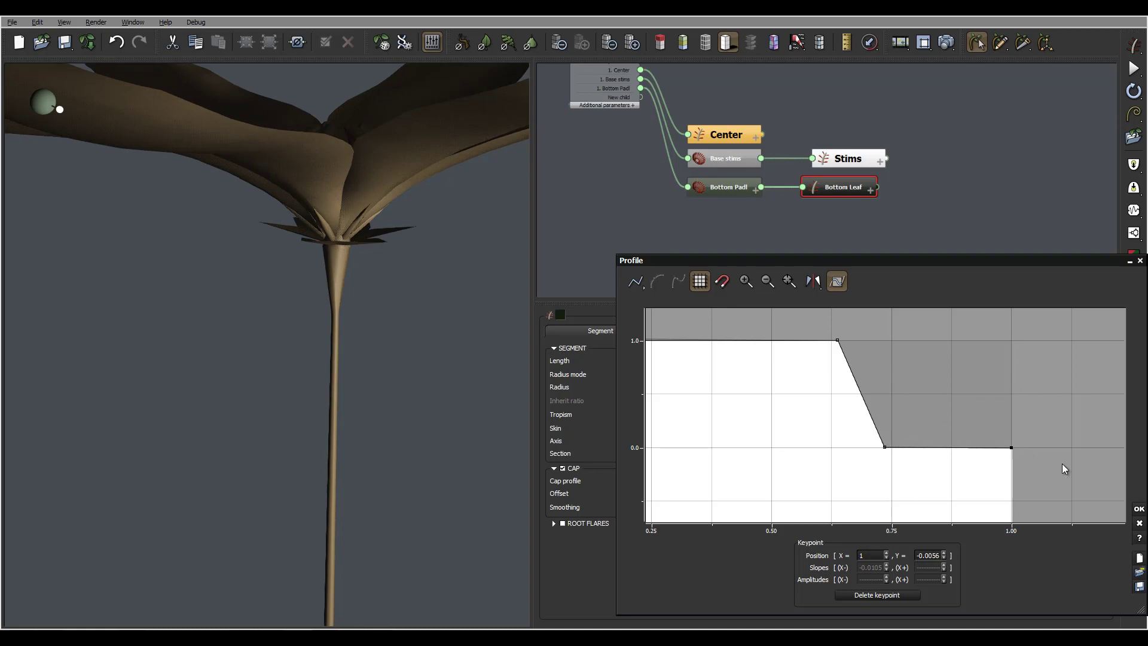
click(1139, 510)
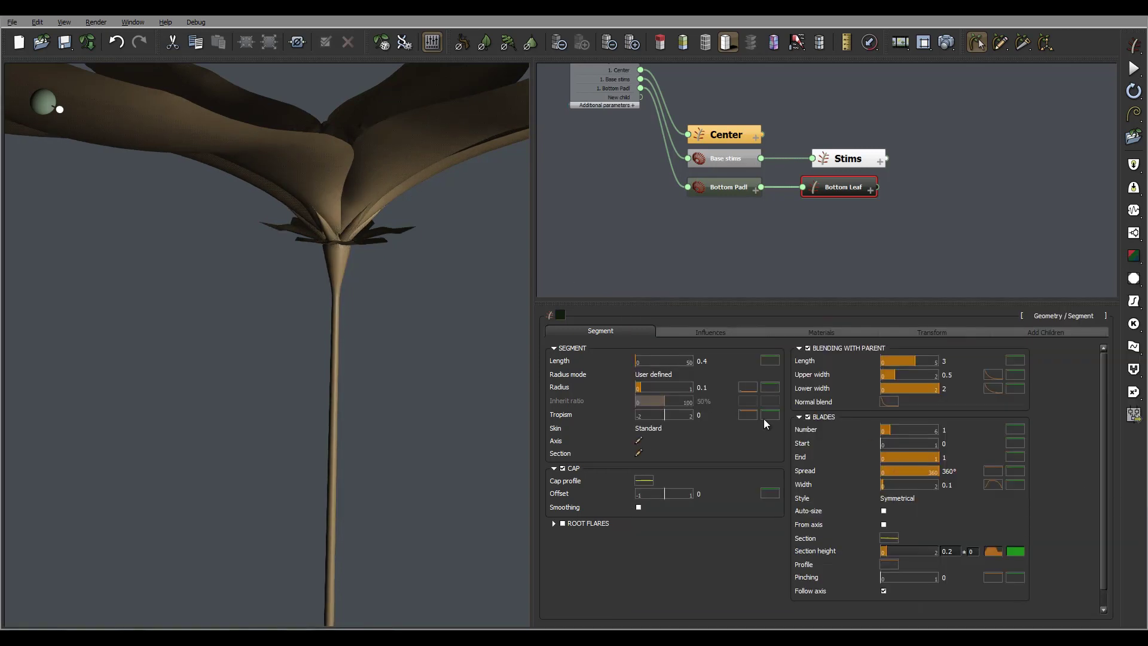
- Set Bottom Leaf's tropism to 15 with a variation of 2
click(704, 415)
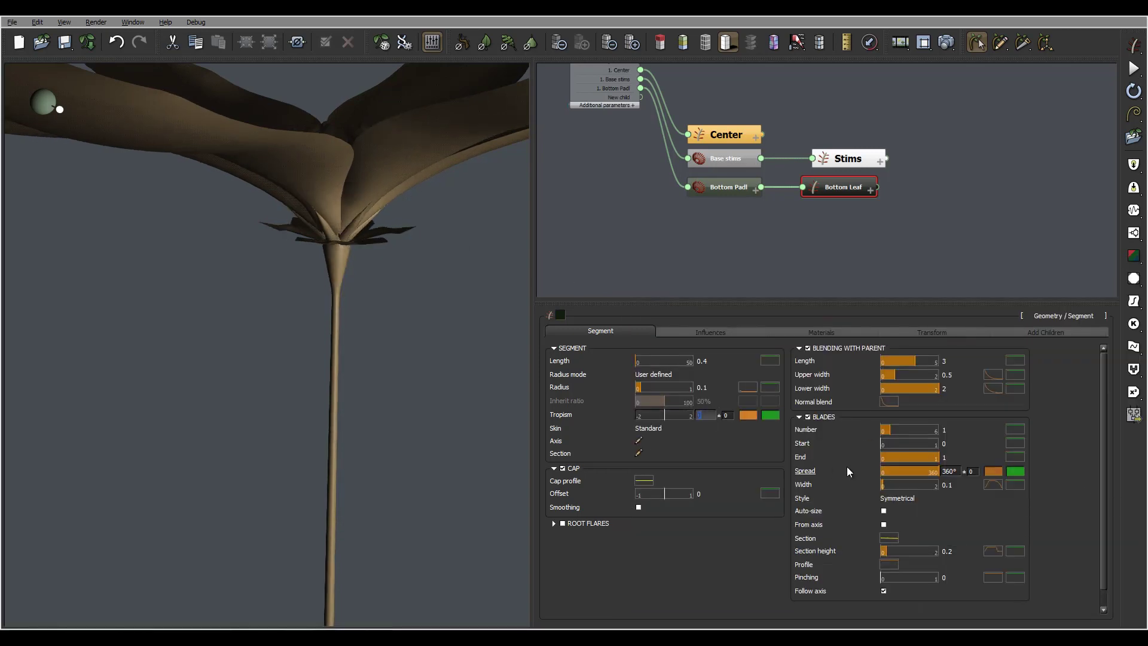
text(15)
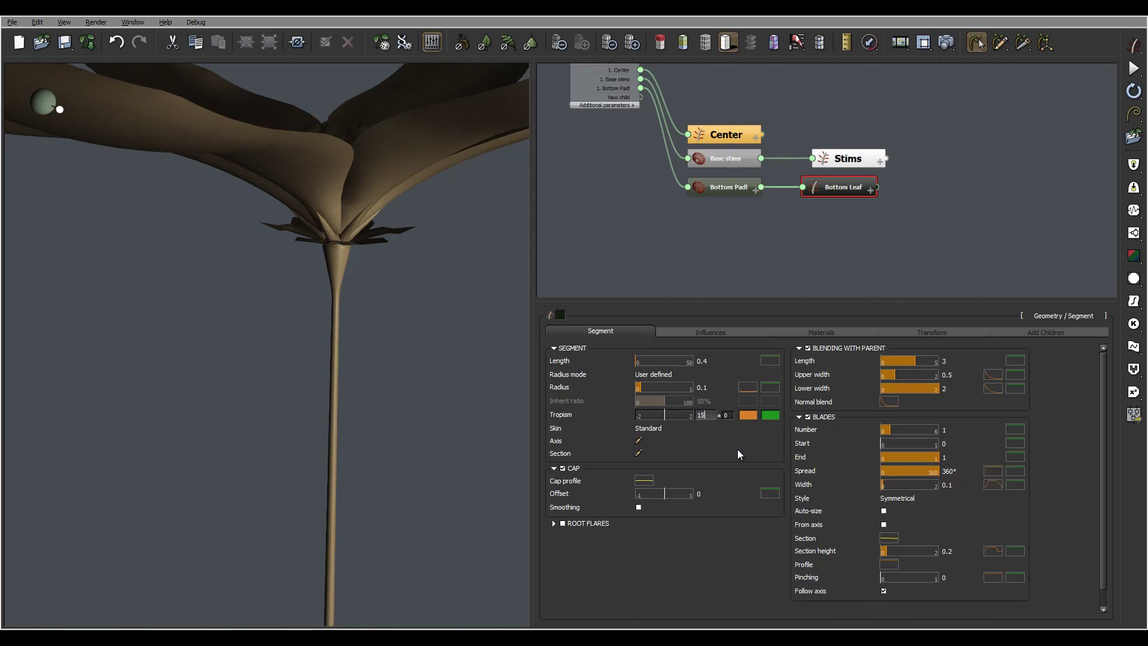
key(Tab)
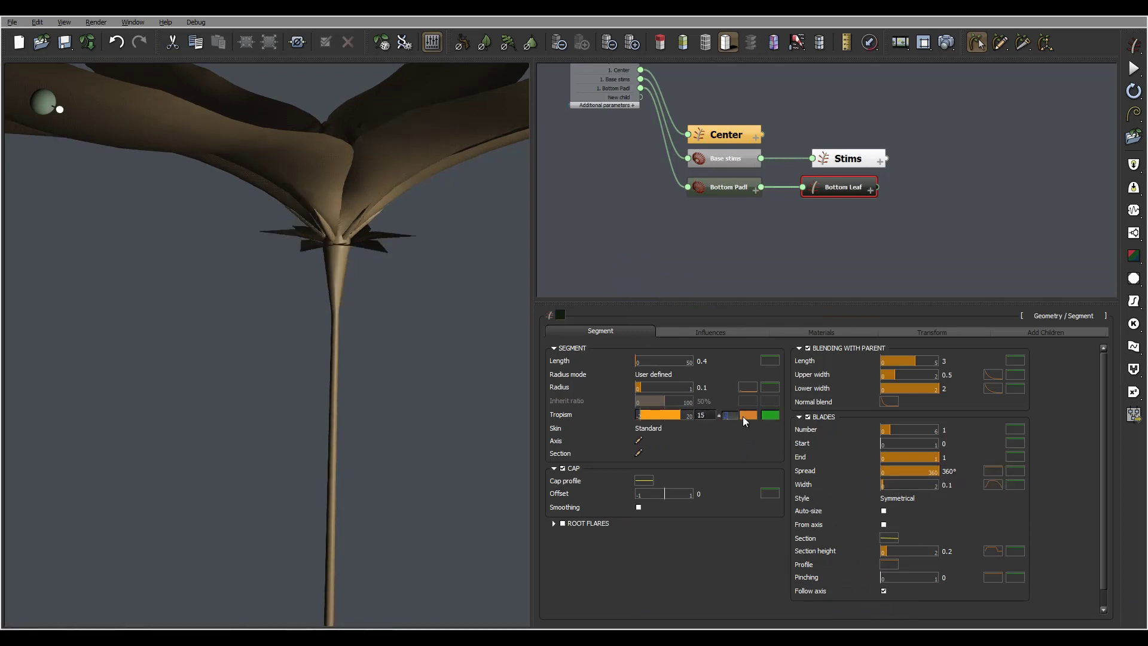
text(2)
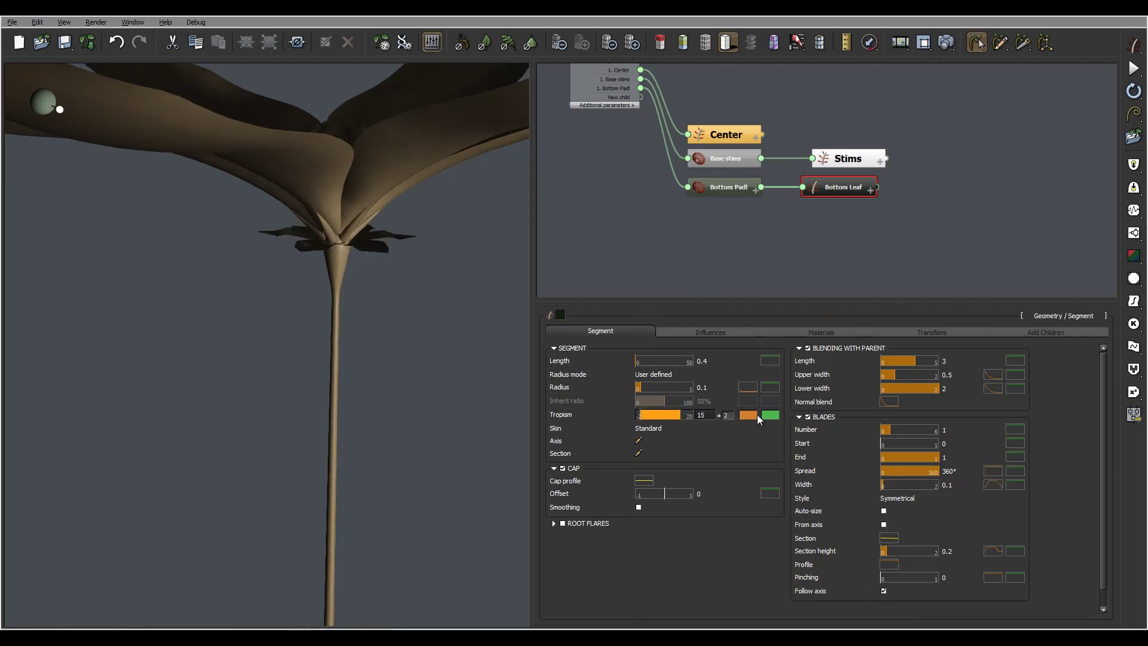
- Lower the end keypoint of the tropism profile to about -0.9
click(749, 414)
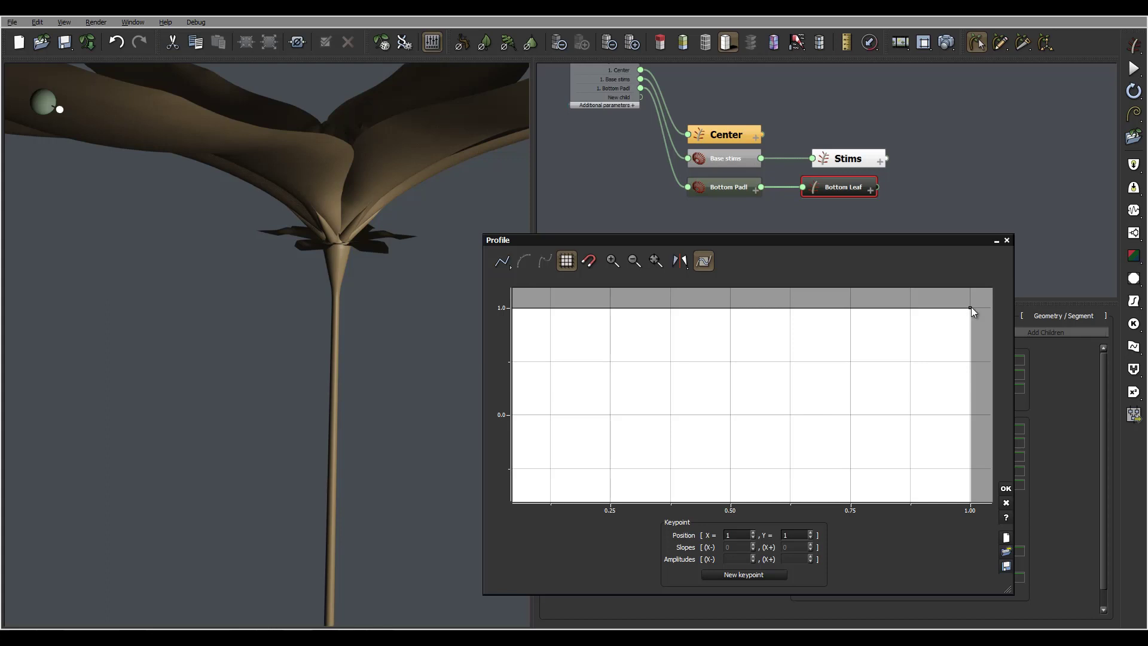
drag(970, 308, 970, 498)
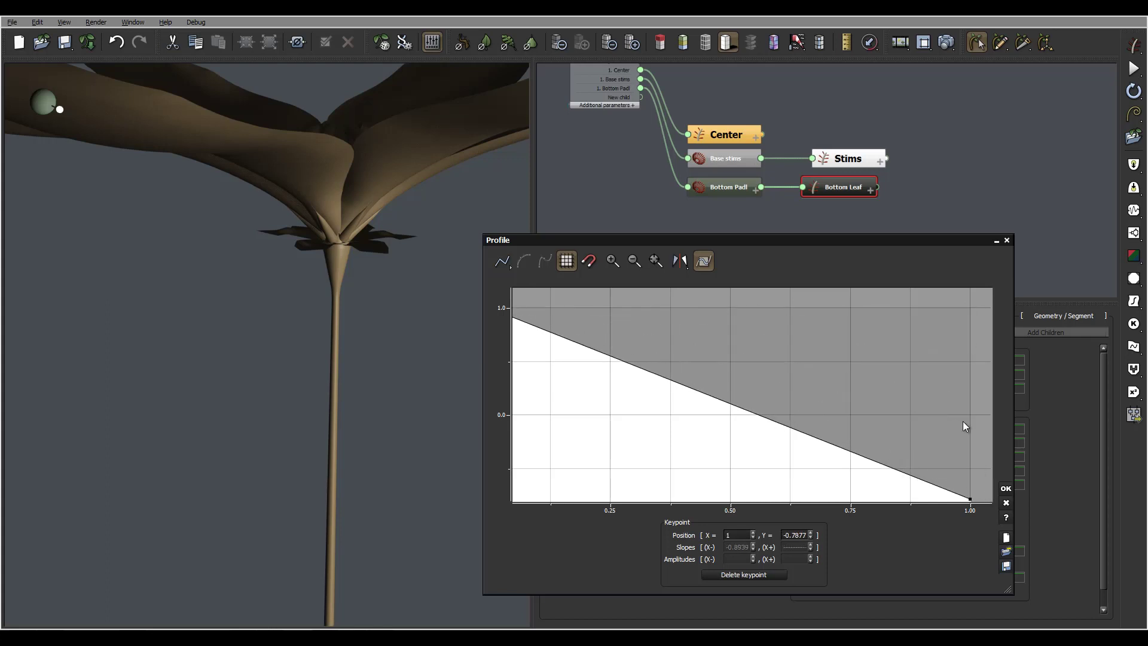
middle_drag(963, 421, 967, 373)
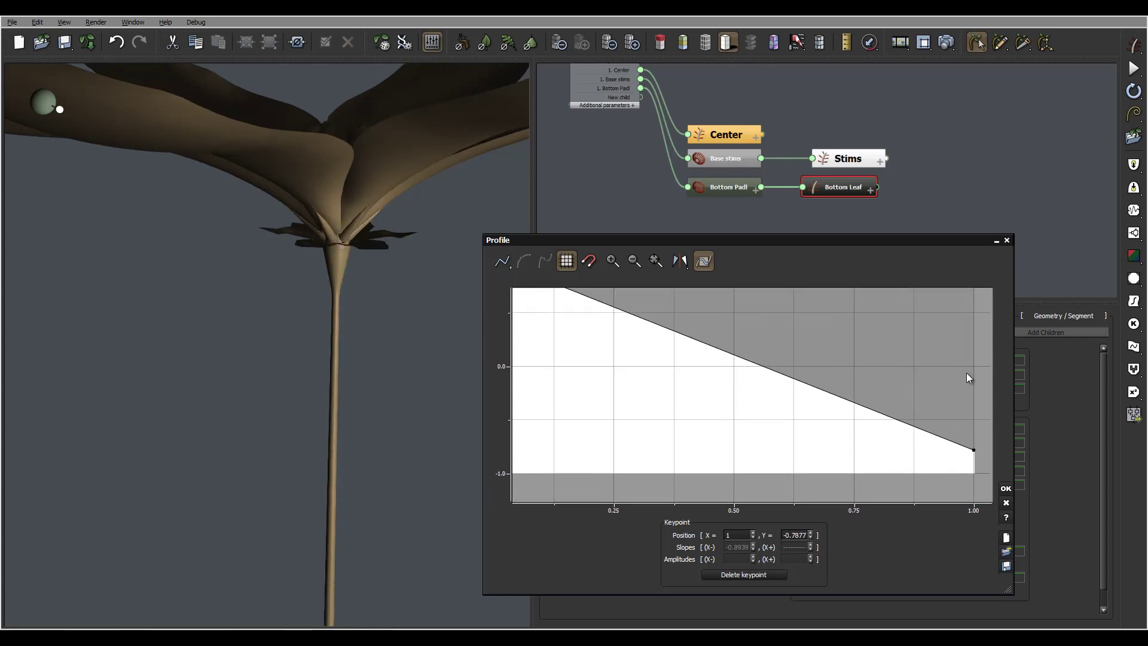
drag(974, 451, 974, 463)
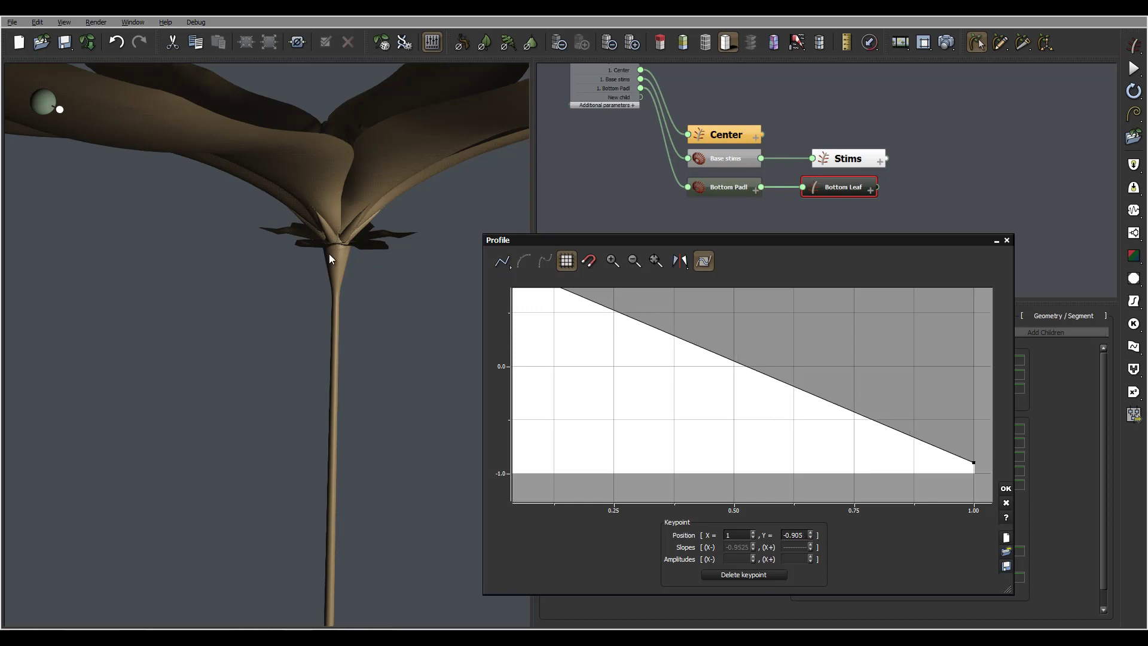
- Add a keypoint to the tropism profile and place it at about X 0.79, Y 0.99
middle_drag(752, 348, 787, 428)
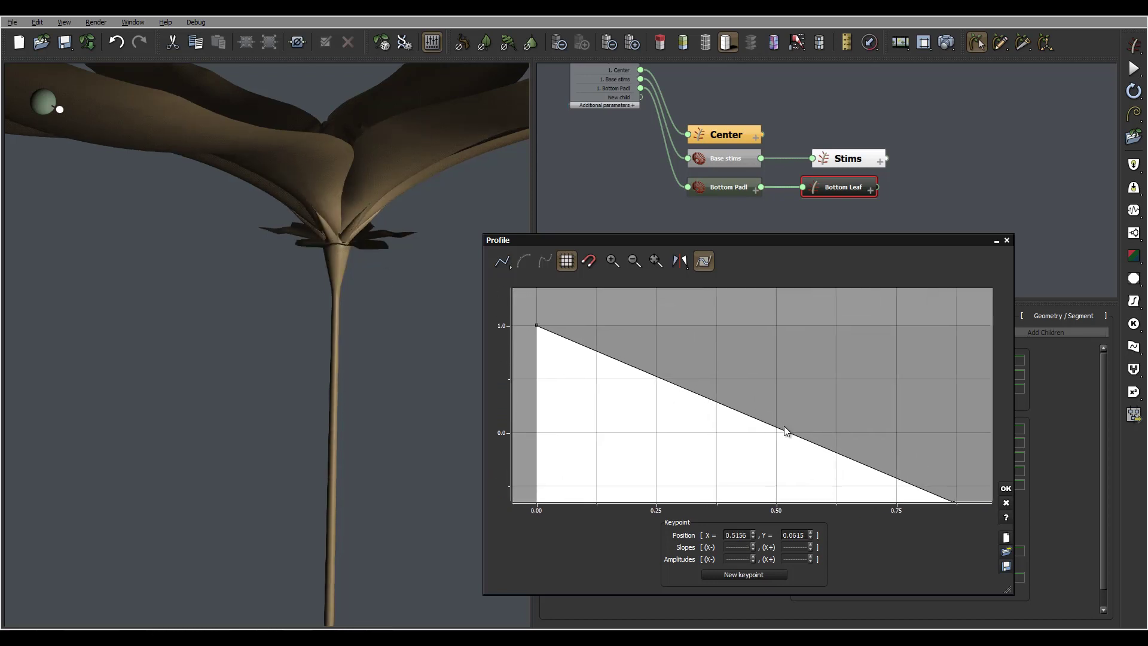
click(785, 427)
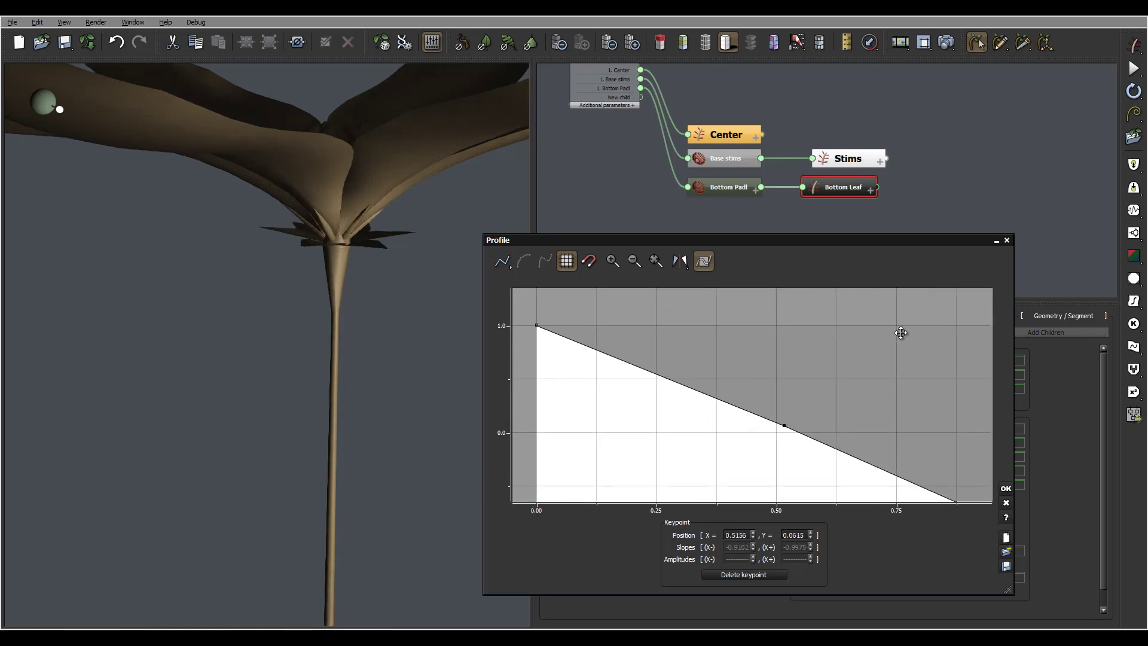
drag(902, 333, 913, 326)
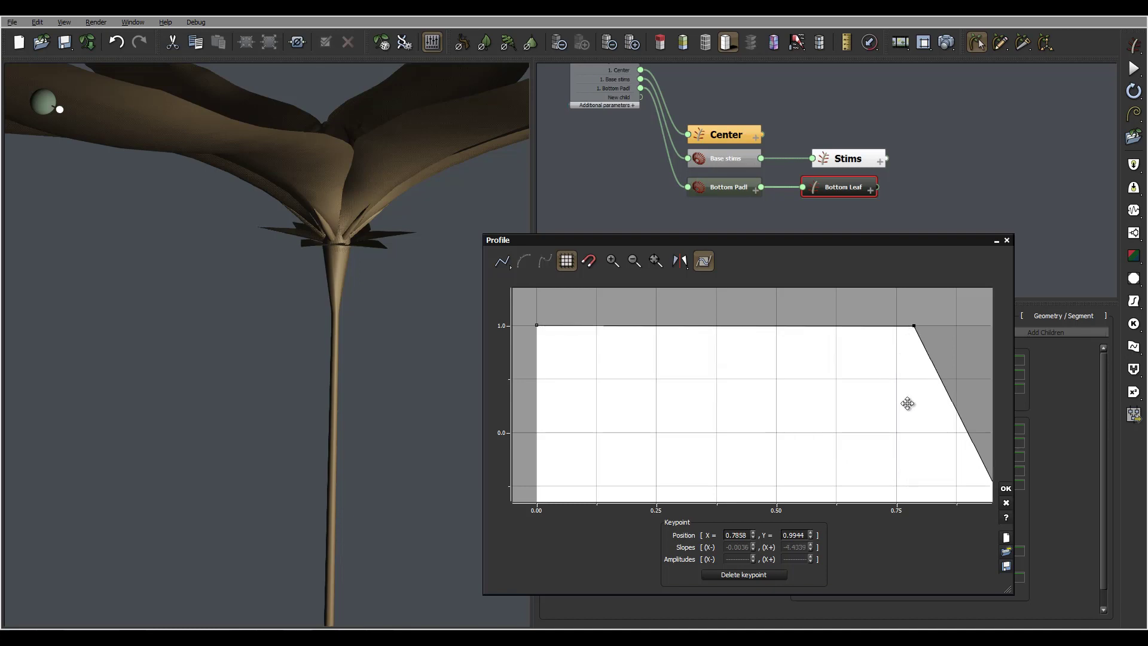
click(1006, 489)
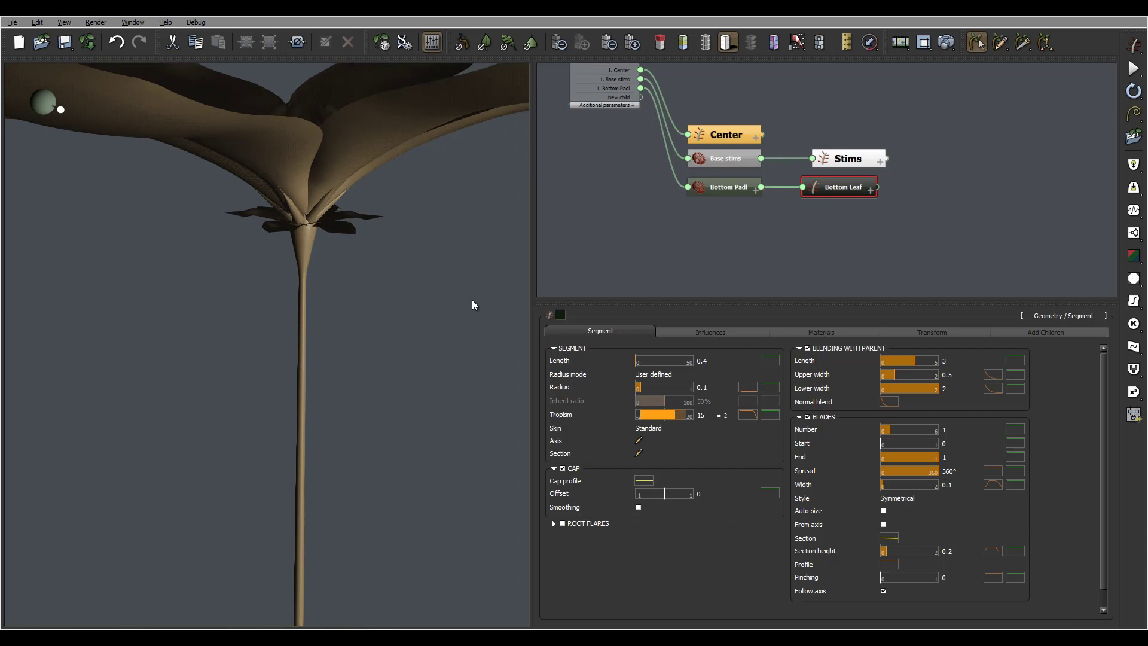
- Bend Bottom Leaf's axis curve by pulling its lower handle outward and upward
drag(331, 204, 341, 179)
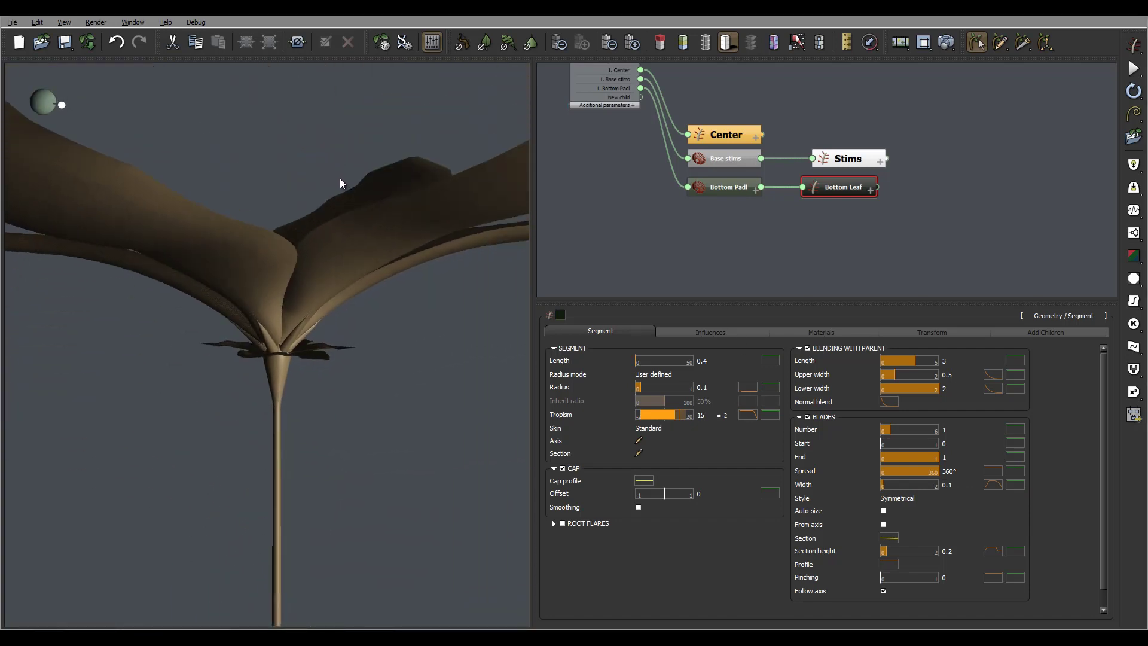
click(640, 441)
mouse_move(666, 397)
mouse_down()
mouse_move(680, 364)
mouse_move(648, 341)
mouse_move(649, 359)
mouse_move(679, 379)
mouse_up()
click(865, 459)
mouse_move(290, 336)
right_down()
mouse_move(301, 313)
mouse_move(267, 309)
mouse_move(286, 310)
mouse_move(298, 343)
right_up()
mouse_move(298, 345)
mouse_down()
mouse_move(288, 307)
mouse_move(316, 333)
mouse_up()
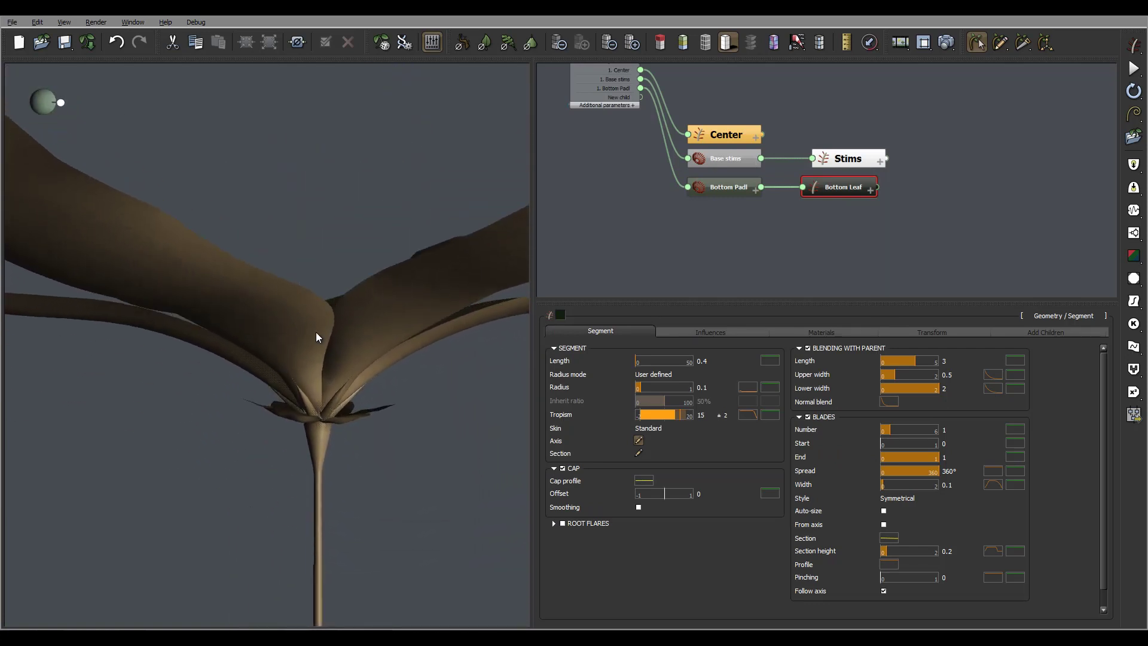
- Pull the axis curve's base handle back toward the base so the leaves curl upward, and check them around the stem
click(639, 440)
drag(692, 375, 672, 368)
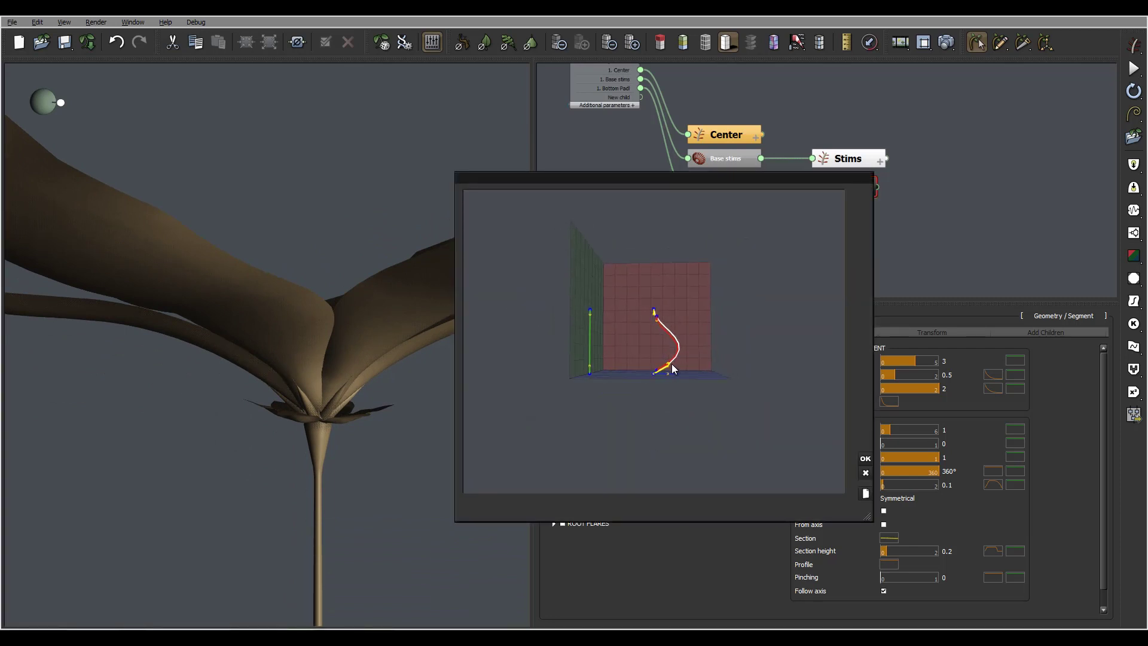
click(865, 459)
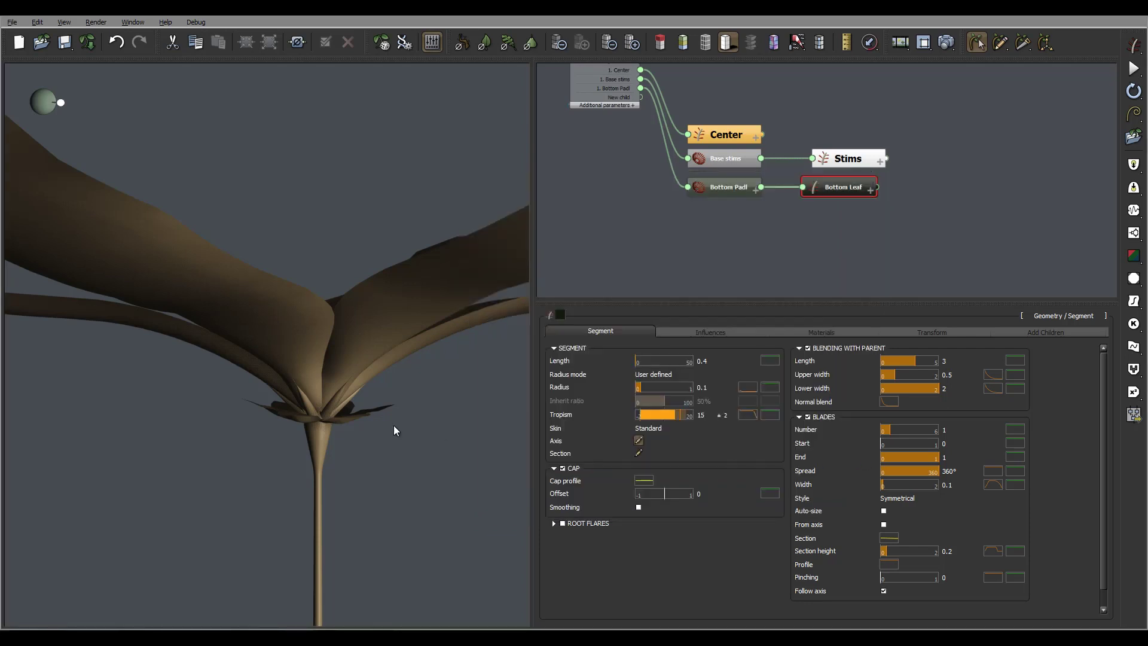
mouse_move(339, 388)
mouse_down()
mouse_move(348, 366)
mouse_move(329, 403)
mouse_up()
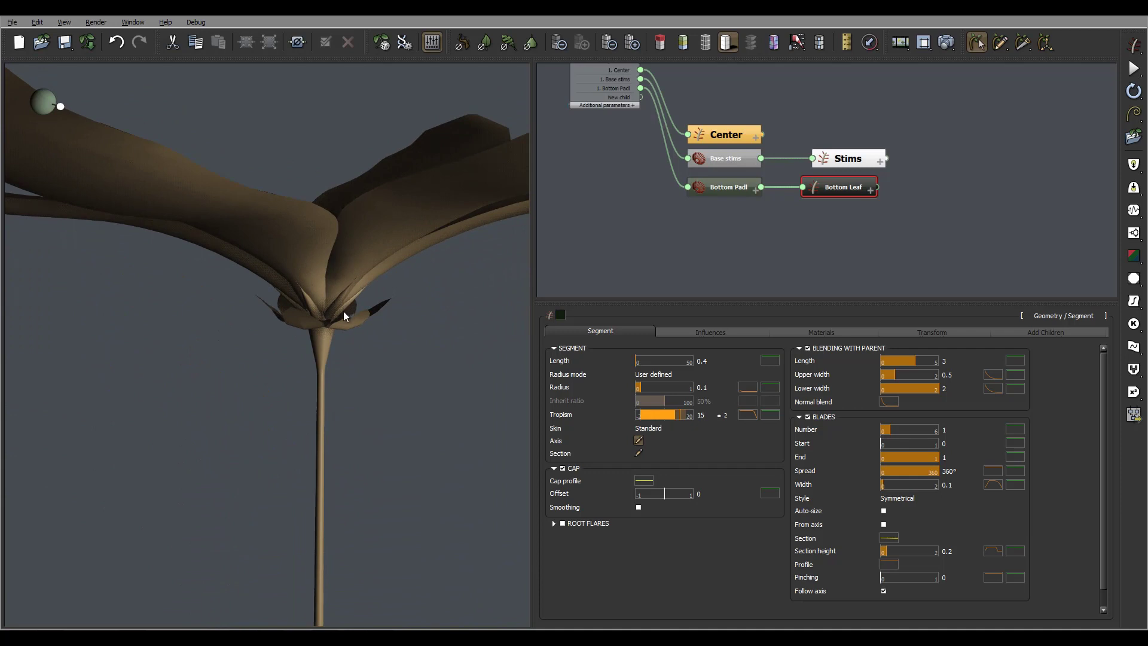
drag(378, 303, 386, 317)
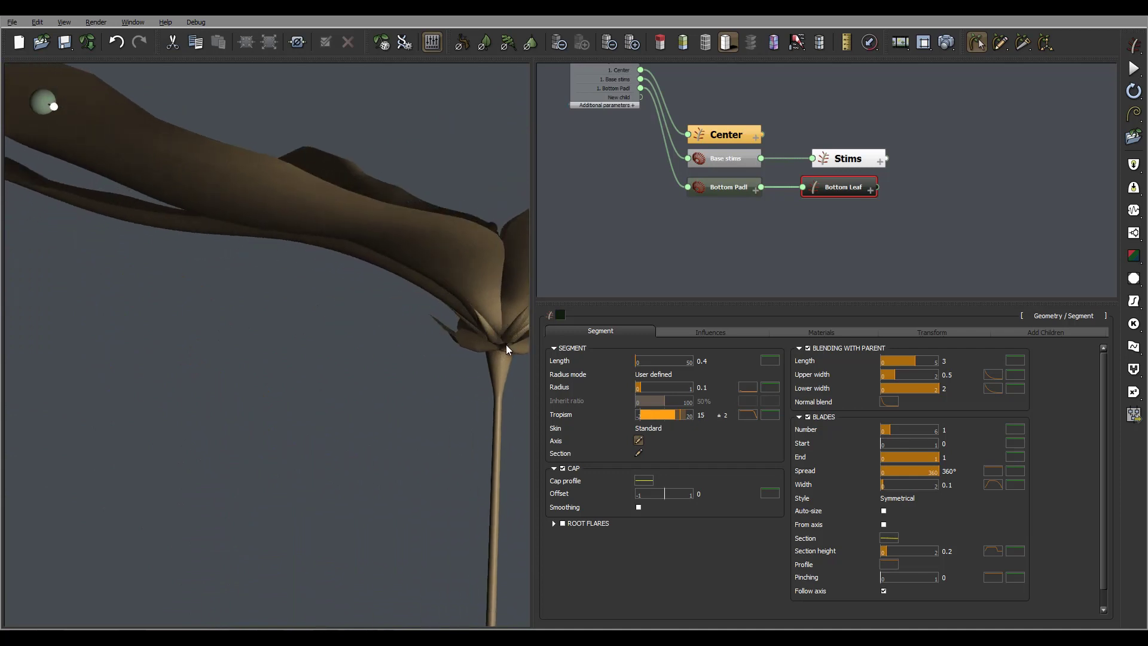
- Select the Padl Open node and turn on highlighting of the selected geometry
click(851, 159)
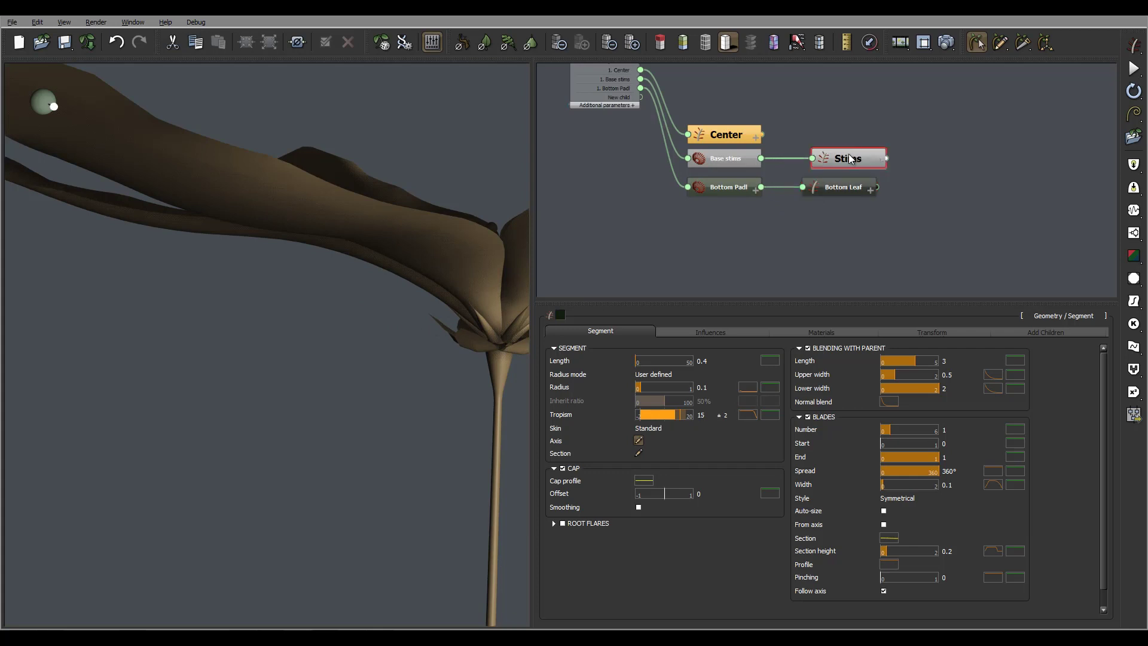
drag(942, 89, 870, 254)
click(775, 130)
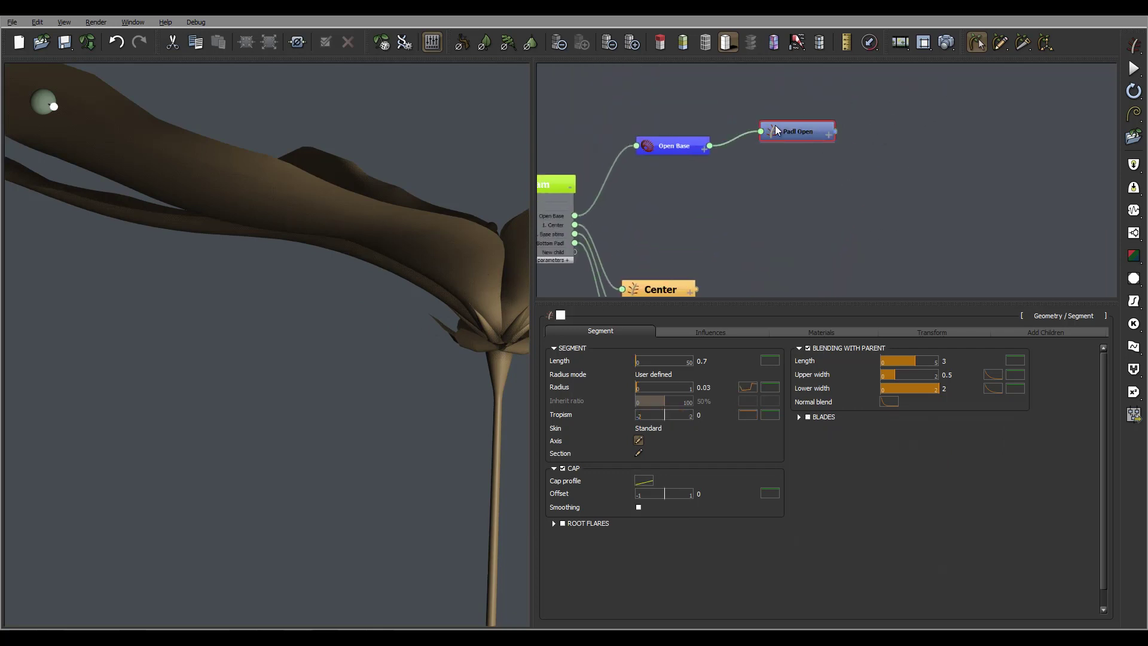
click(660, 43)
drag(337, 209, 383, 206)
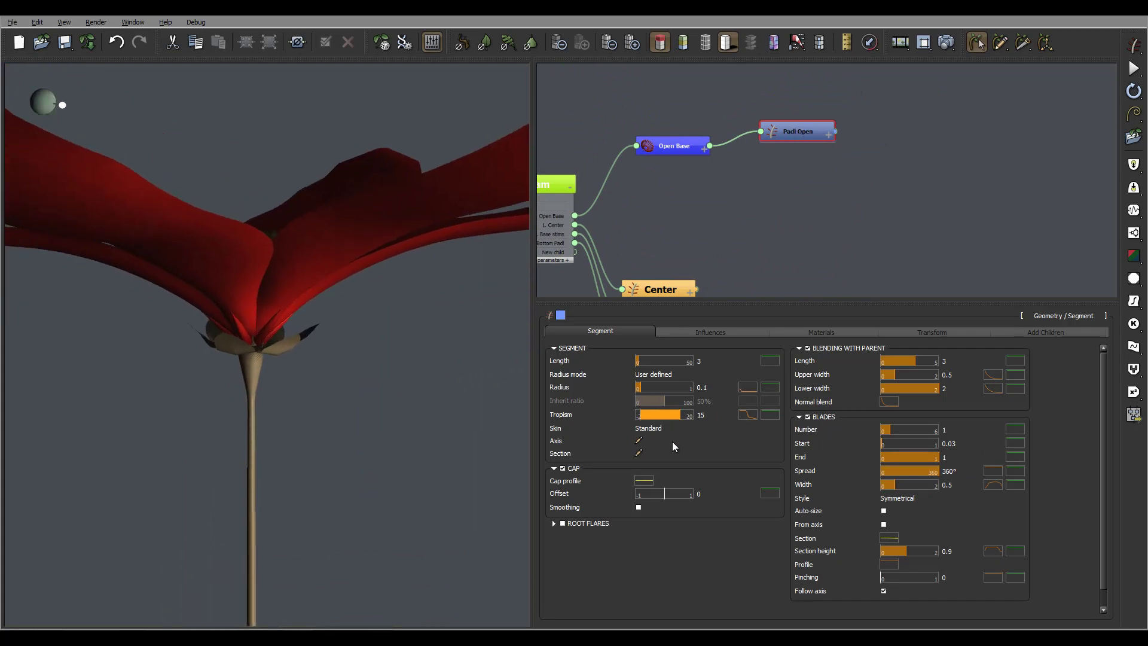
- Add keypoints to Padl Open's section outline at its two sides and bottom, and pull the left side inward to flatten it
click(639, 453)
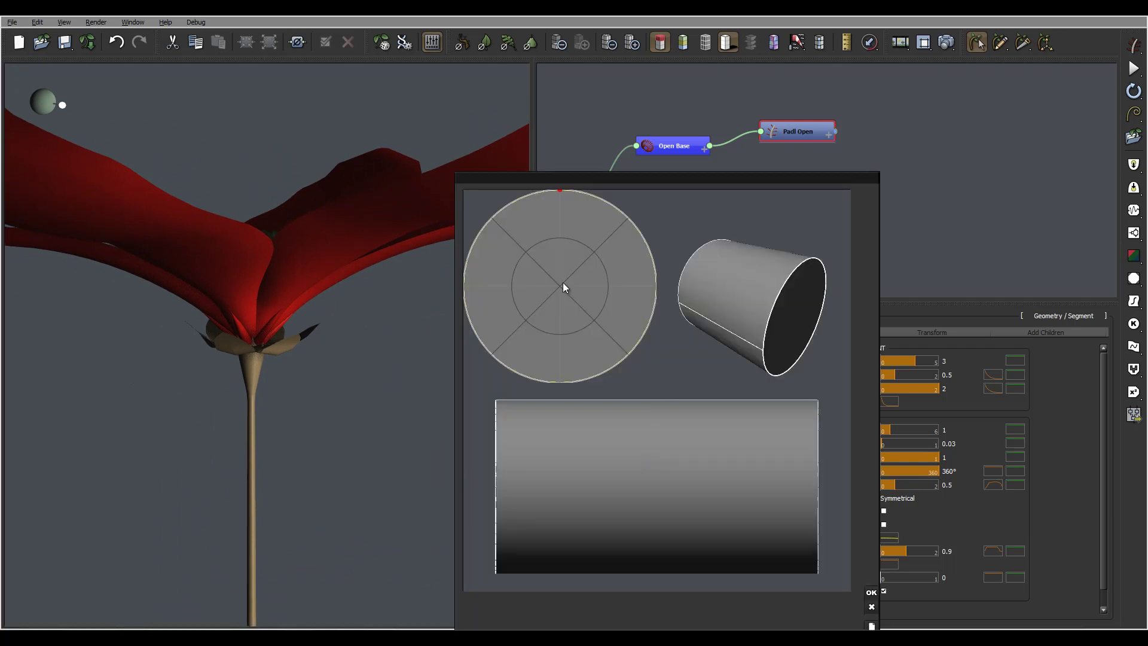
click(465, 285)
click(656, 285)
click(656, 285)
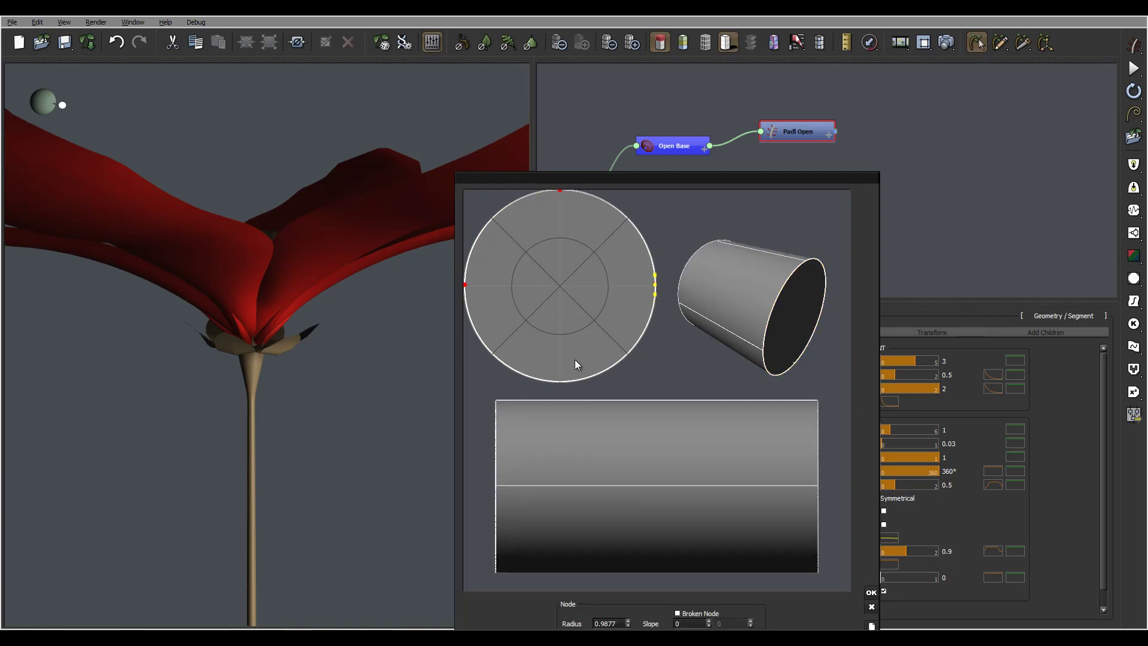
click(561, 379)
drag(466, 284, 529, 246)
drag(527, 286, 537, 286)
- Flatten the opposite side of Padl Open's section by moving its keypoint inward to a radius of about 0.387, and accept the section
click(659, 287)
click(655, 286)
click(658, 278)
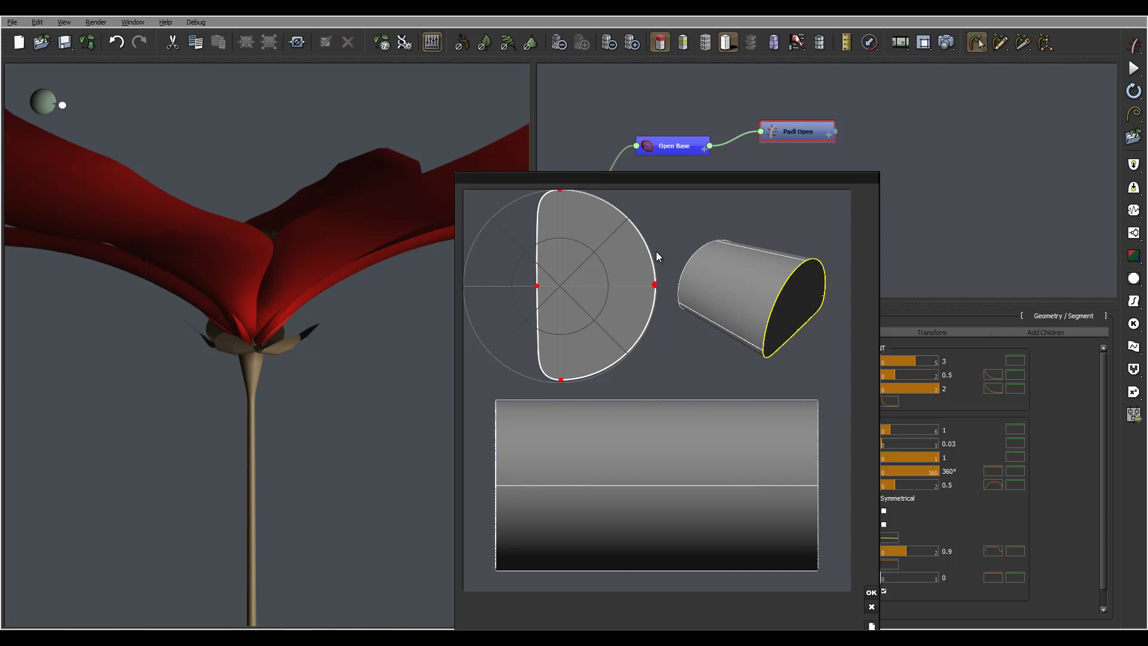
click(657, 283)
drag(654, 272, 650, 241)
drag(656, 281, 597, 315)
click(598, 287)
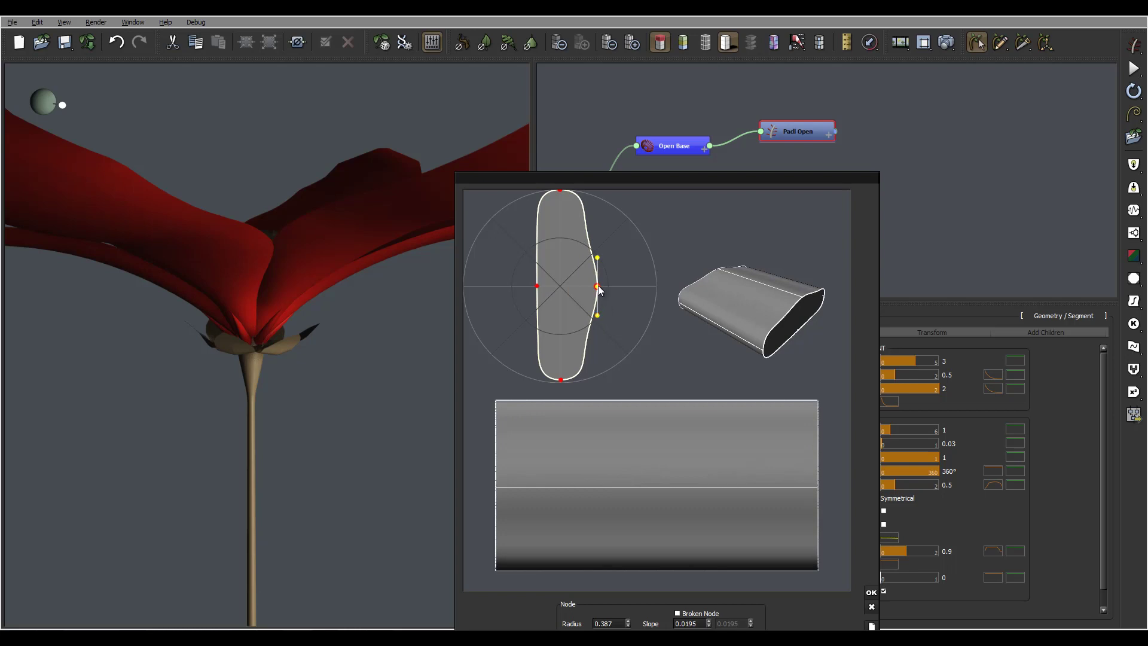
click(871, 592)
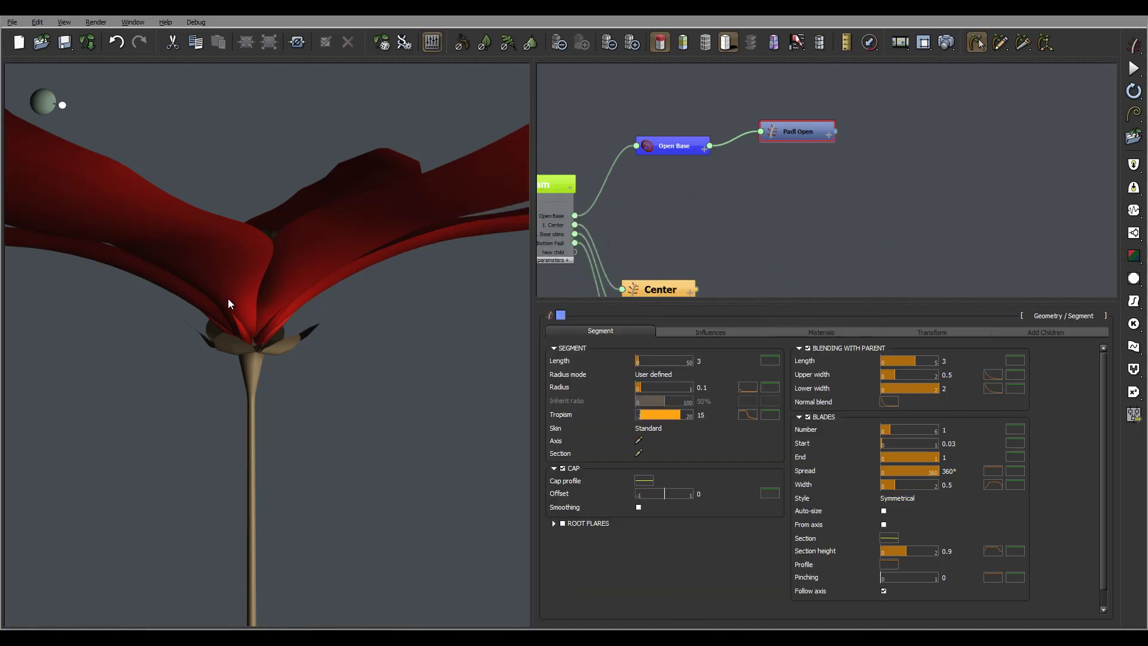
- Examine the flattened petals, the small bottom leaves and the whole flower on its stem under different light directions
drag(263, 340, 383, 445)
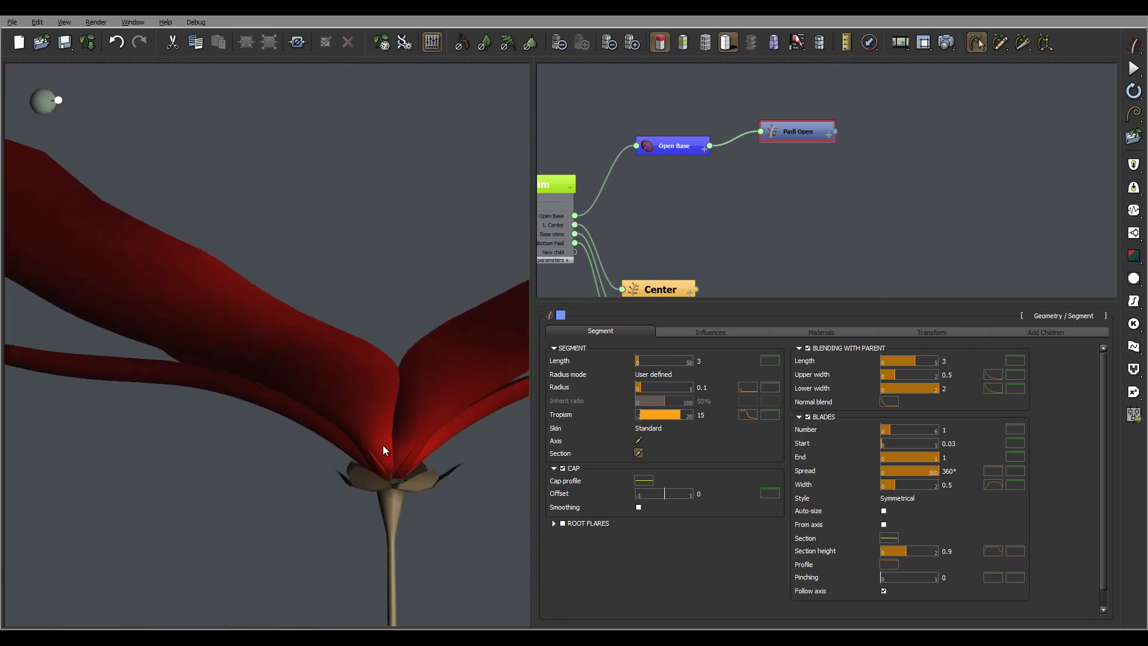
scroll(425, 339, down, 5)
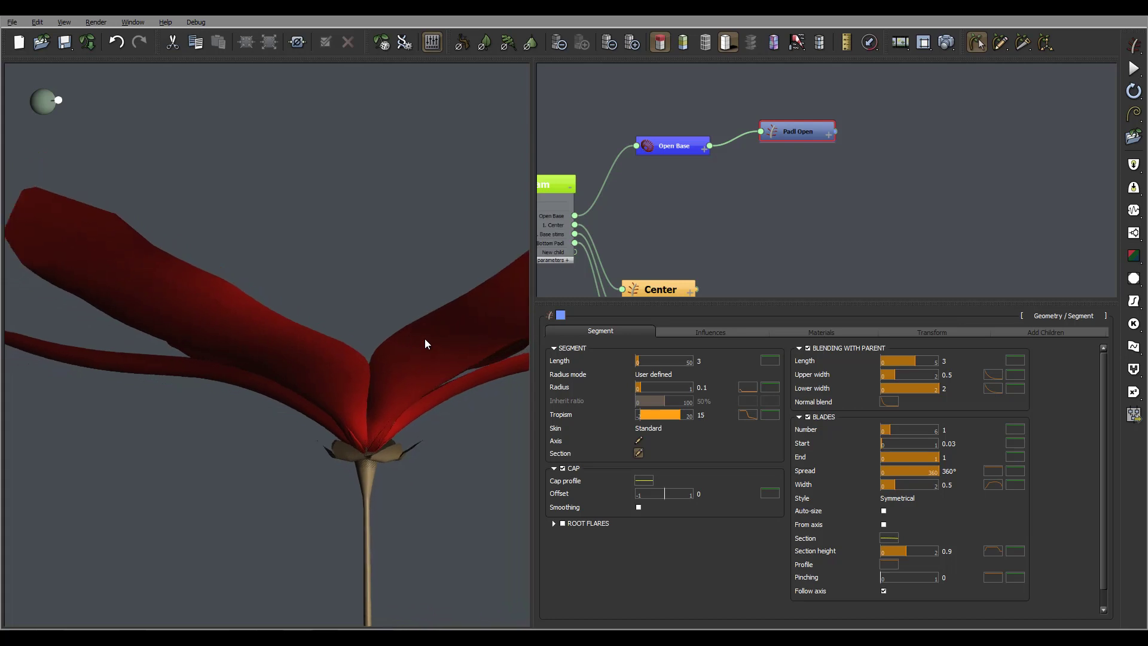
click(418, 482)
right_drag(421, 463, 494, 555)
drag(334, 375, 57, 88)
drag(293, 173, 71, 109)
drag(417, 390, 350, 422)
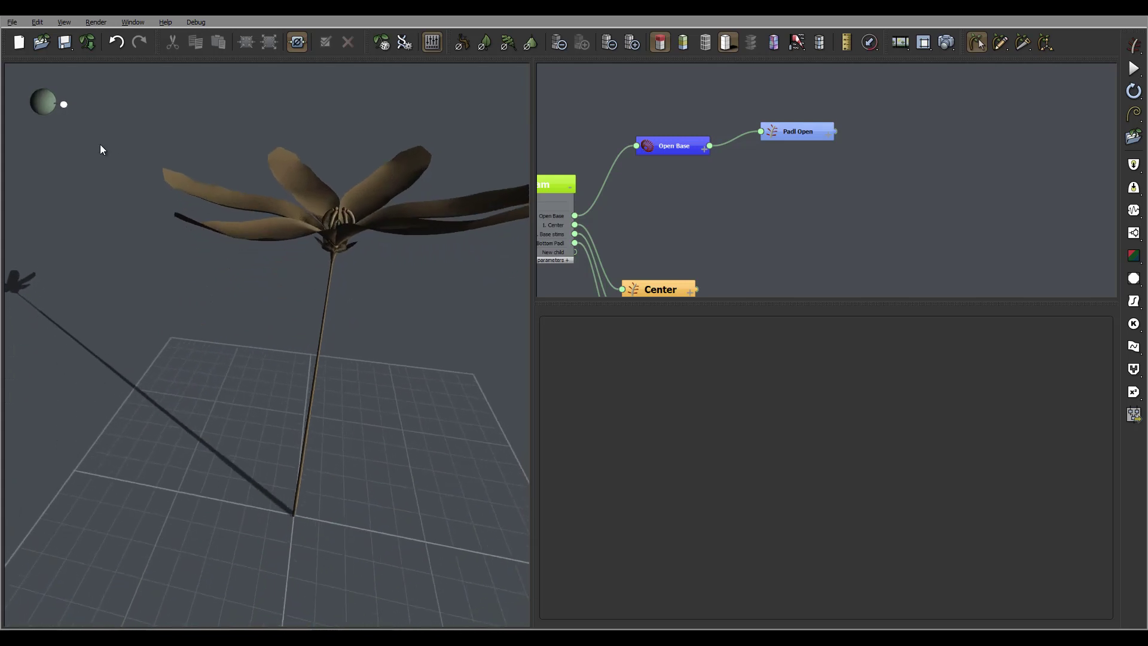
mouse_move(63, 104)
mouse_down()
mouse_move(47, 93)
mouse_move(52, 104)
mouse_up()
mouse_move(322, 263)
mouse_down()
mouse_move(347, 220)
mouse_move(321, 244)
mouse_move(346, 234)
mouse_move(321, 299)
mouse_move(349, 261)
mouse_move(450, 266)
mouse_move(393, 275)
mouse_move(323, 261)
mouse_move(313, 195)
mouse_move(324, 282)
mouse_move(382, 306)
mouse_move(325, 299)
mouse_move(332, 285)
mouse_up()
mouse_move(302, 412)
mouse_down()
mouse_move(305, 390)
mouse_move(304, 407)
mouse_up()
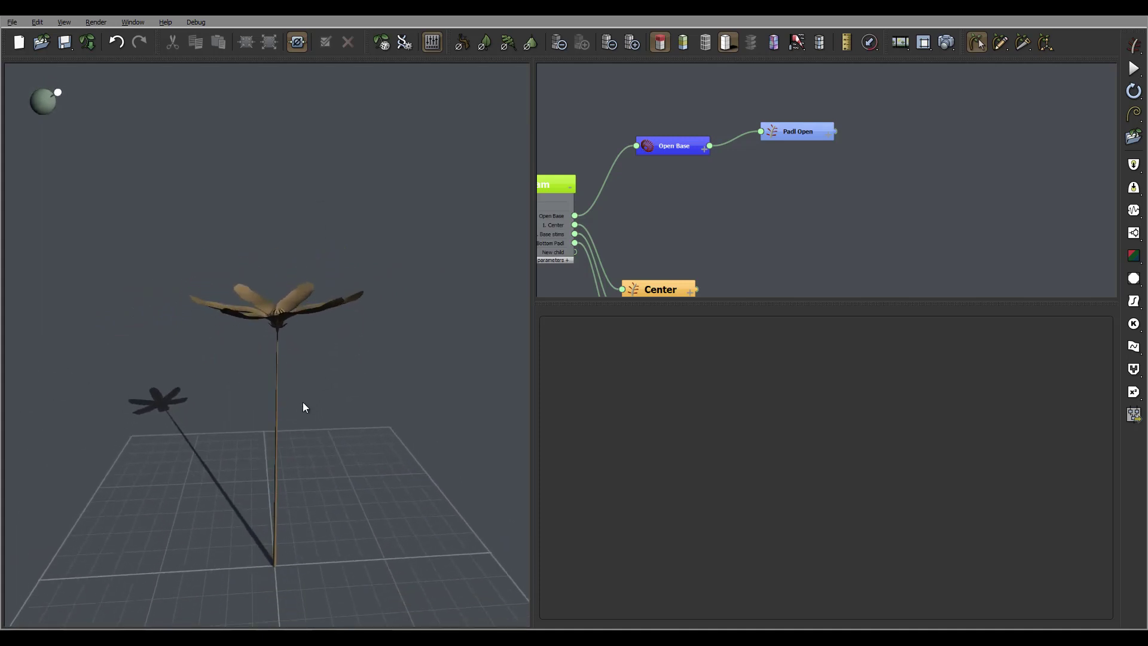
- Add a Segment node beneath Bottom Padl in the graph and name it Leaf
middle_drag(741, 219, 816, 177)
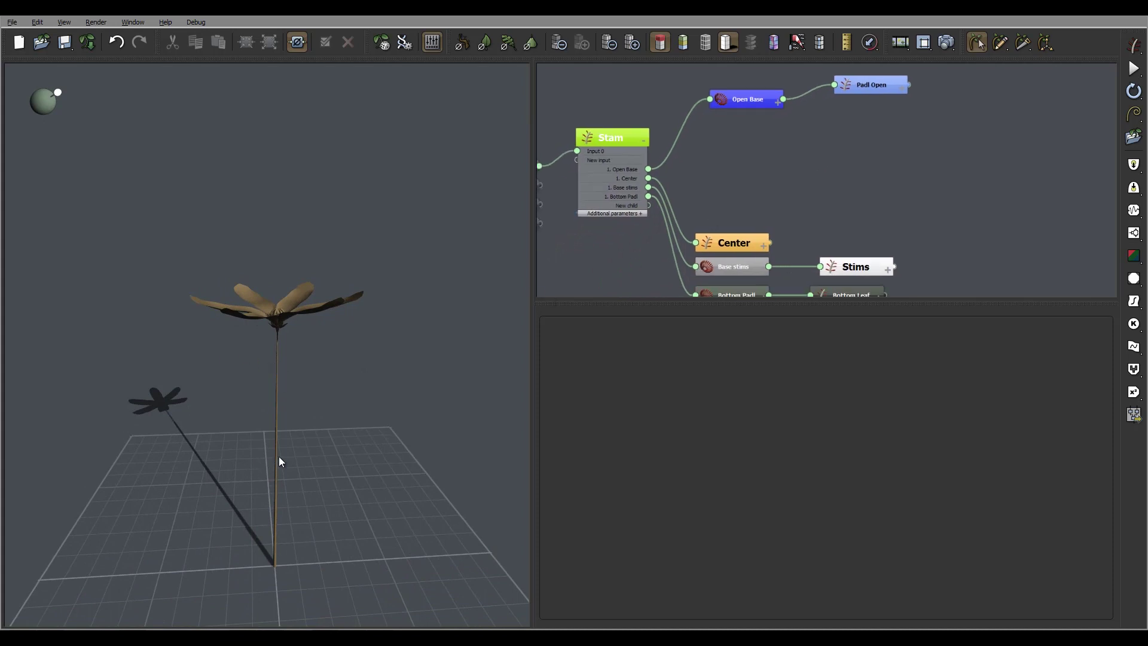
middle_drag(844, 152, 858, 61)
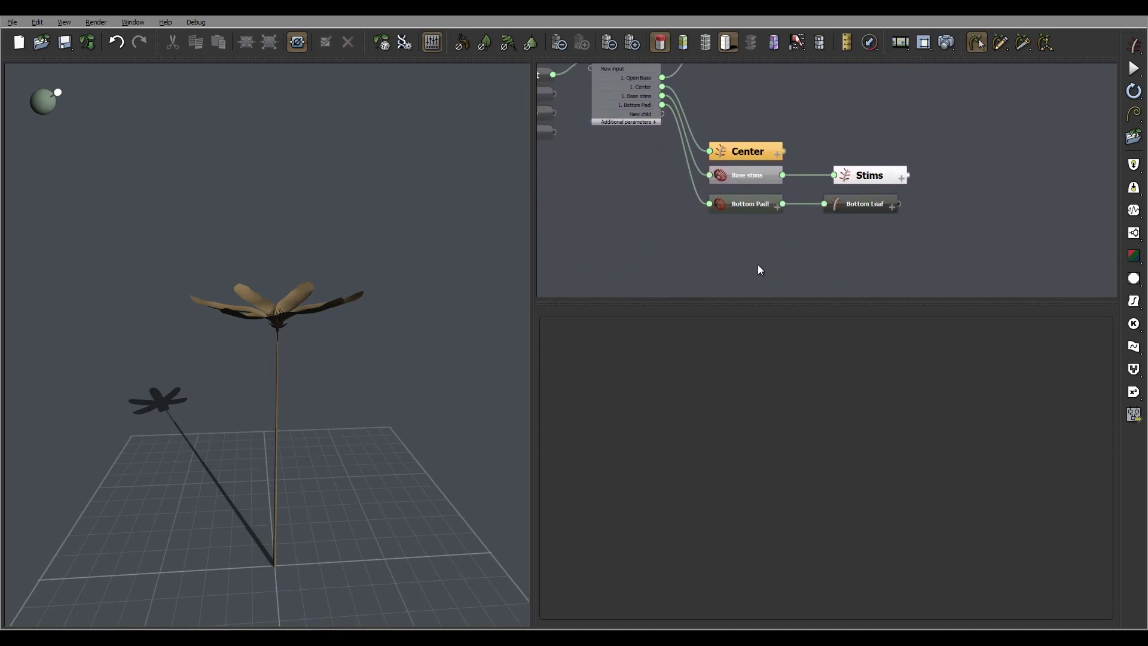
right_click(752, 254)
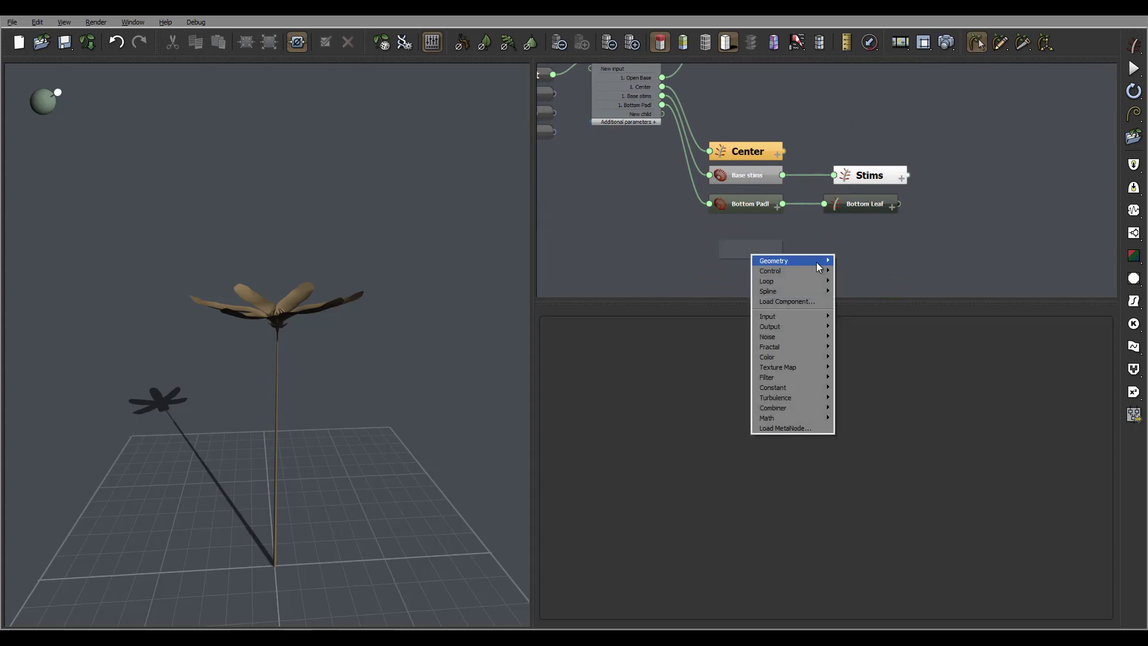
mouse_move(818, 264)
click(724, 262)
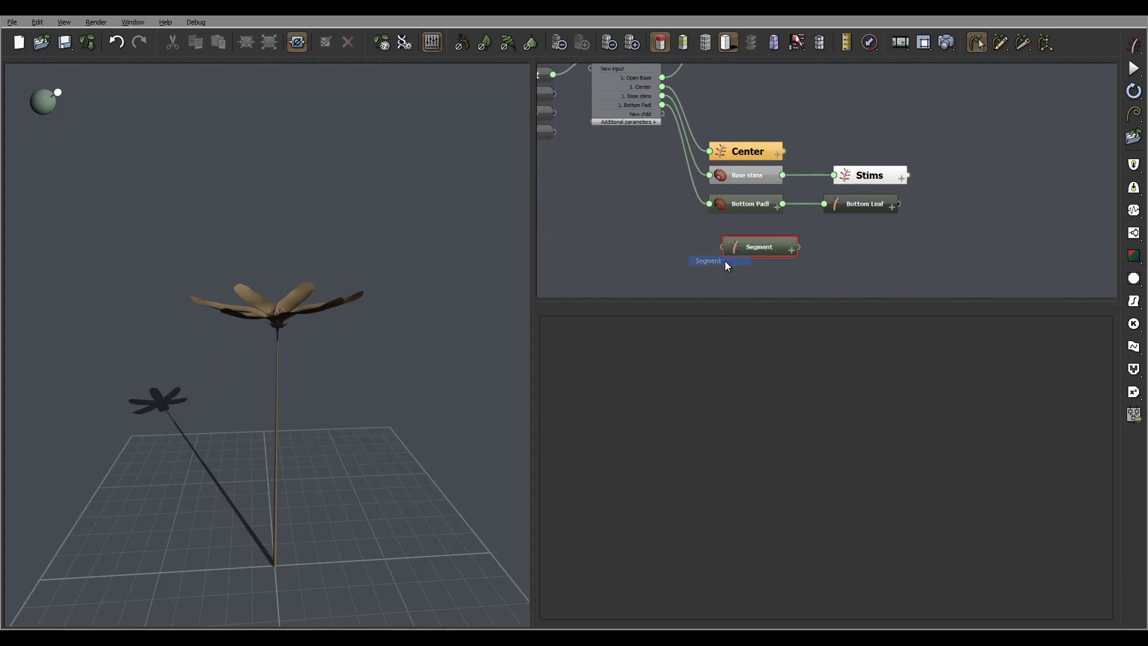
double_click(766, 246)
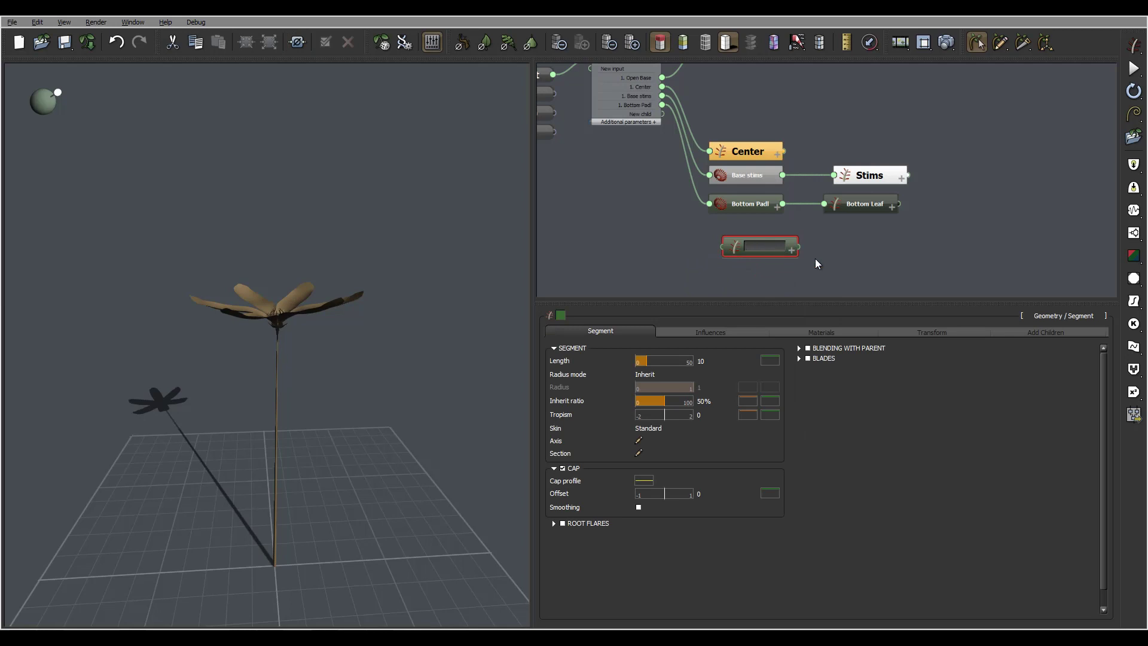
text(Leaf)
key(Return)
- Set the Leaf node's color to a bright yellow-green (red 191, green 252, blue 17)
click(562, 317)
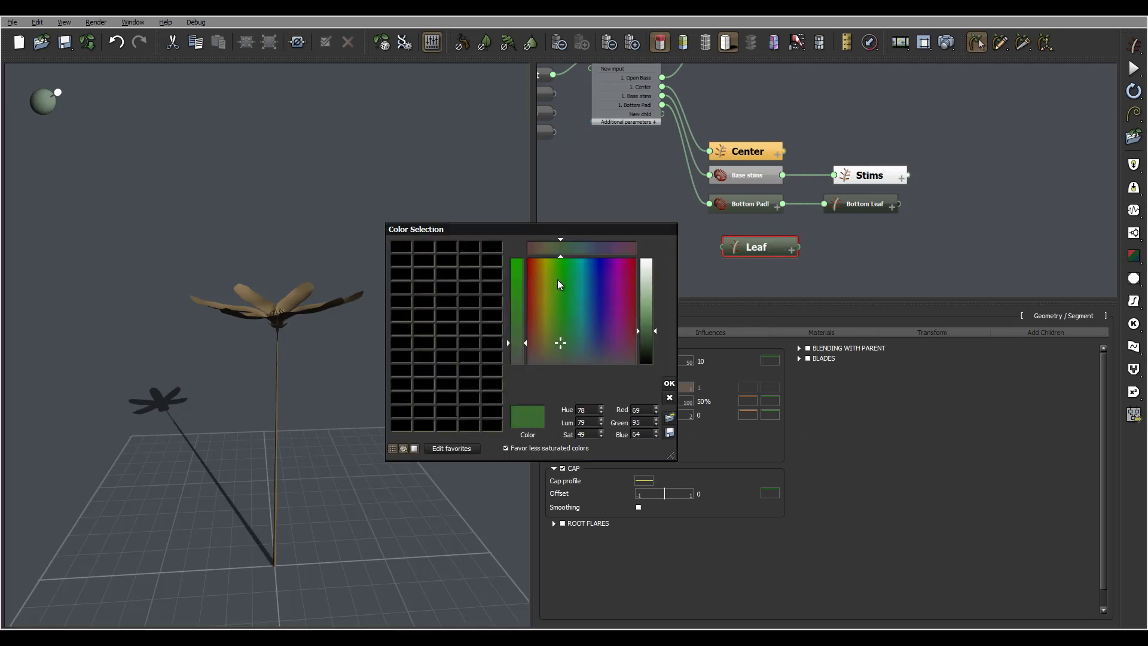
click(550, 262)
click(644, 308)
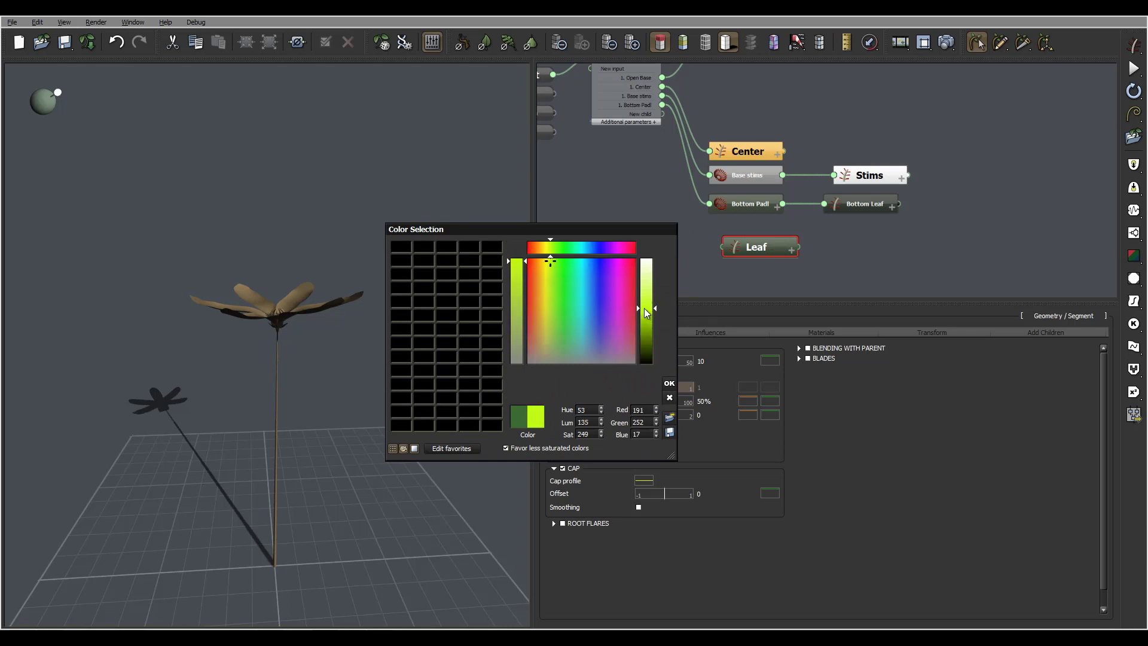
click(670, 383)
- Connect the Leaf node to the Stam node as a new child
middle_drag(856, 247, 878, 278)
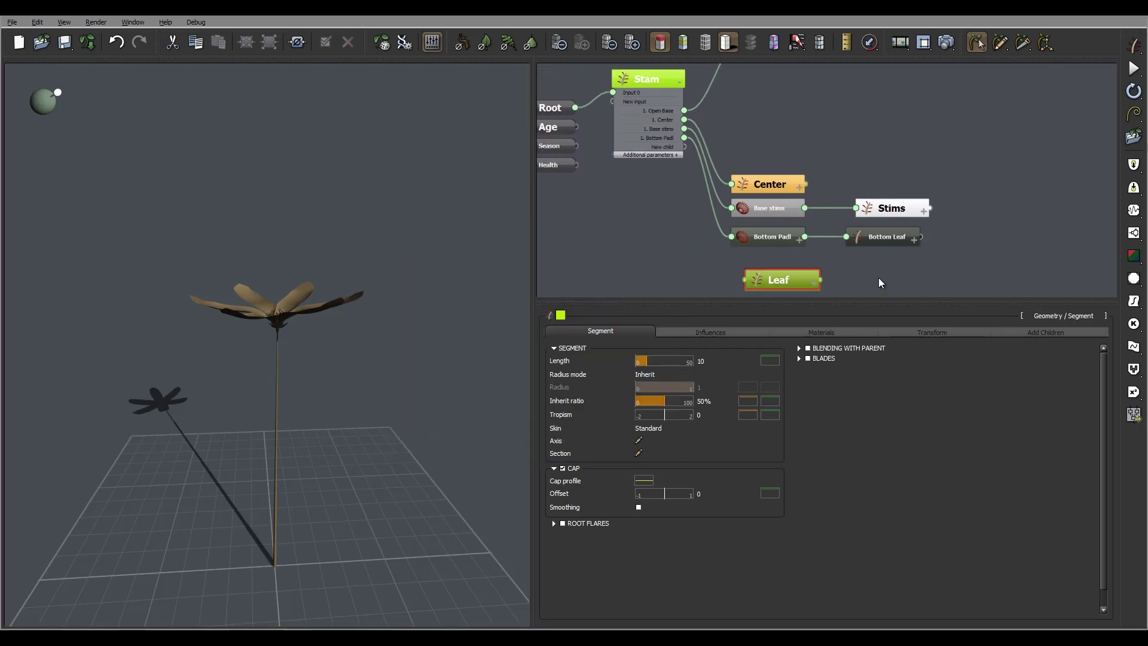
drag(744, 277, 686, 144)
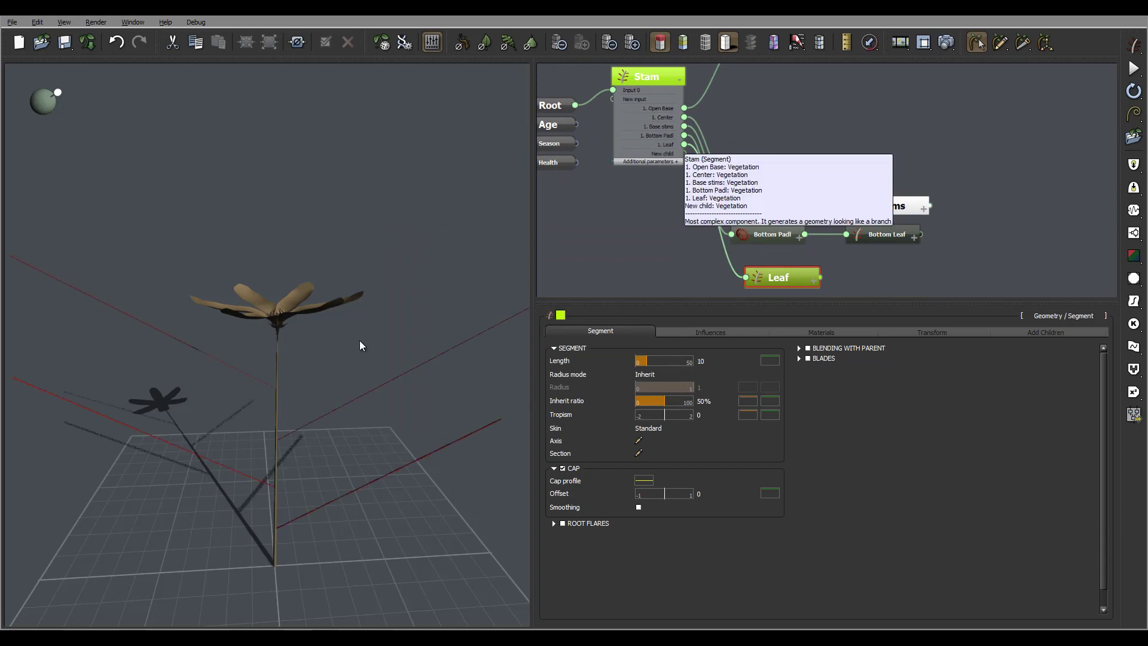
right_drag(360, 342, 313, 339)
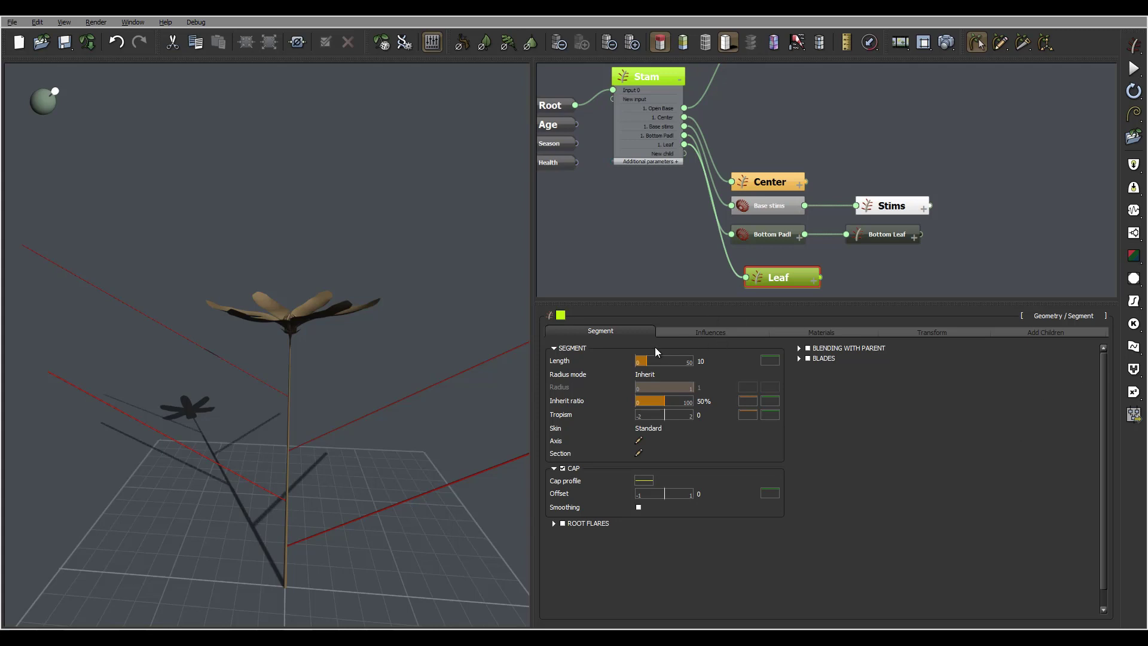
- Set the number of Leaf children on the Stam node to 1 with a variation of 2
click(655, 75)
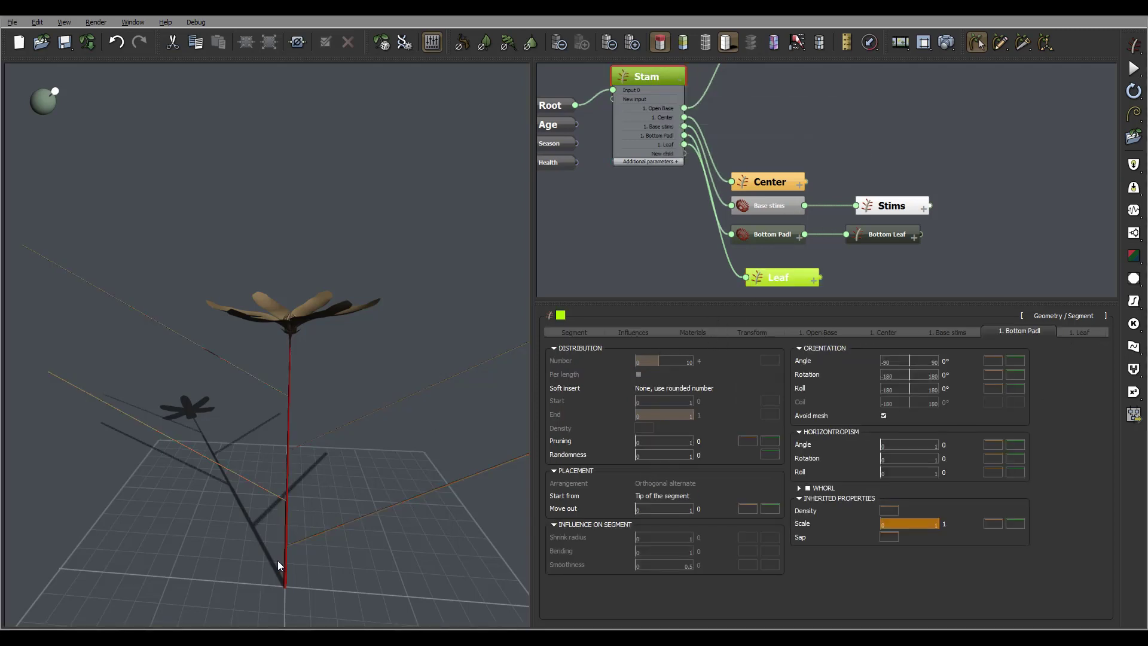
click(1079, 332)
click(666, 365)
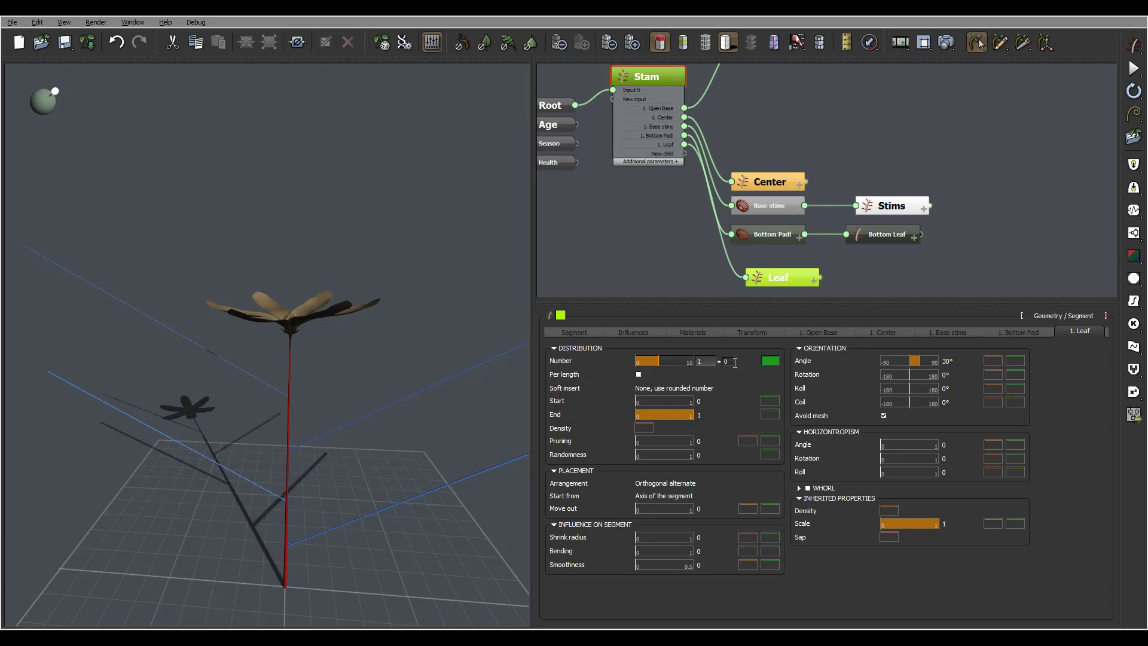
key(Return)
key(BackSpace)
text(2)
key(Return)
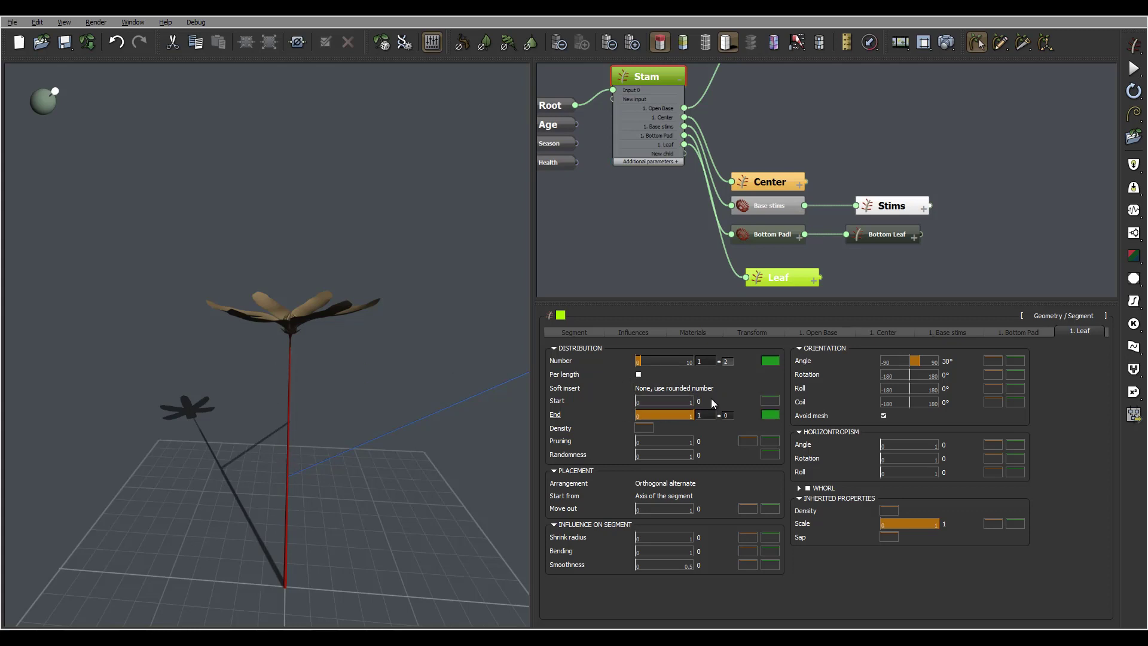
- Set the Leaf distribution's end to 0.5 and its orientation angle to 75°
click(712, 417)
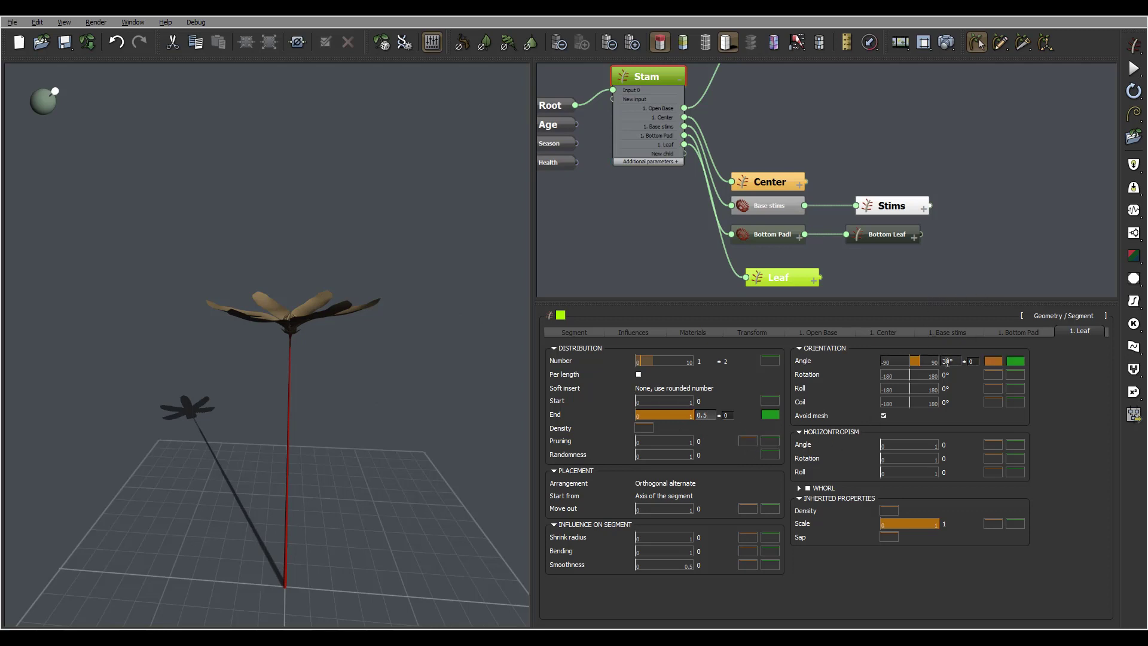
click(958, 361)
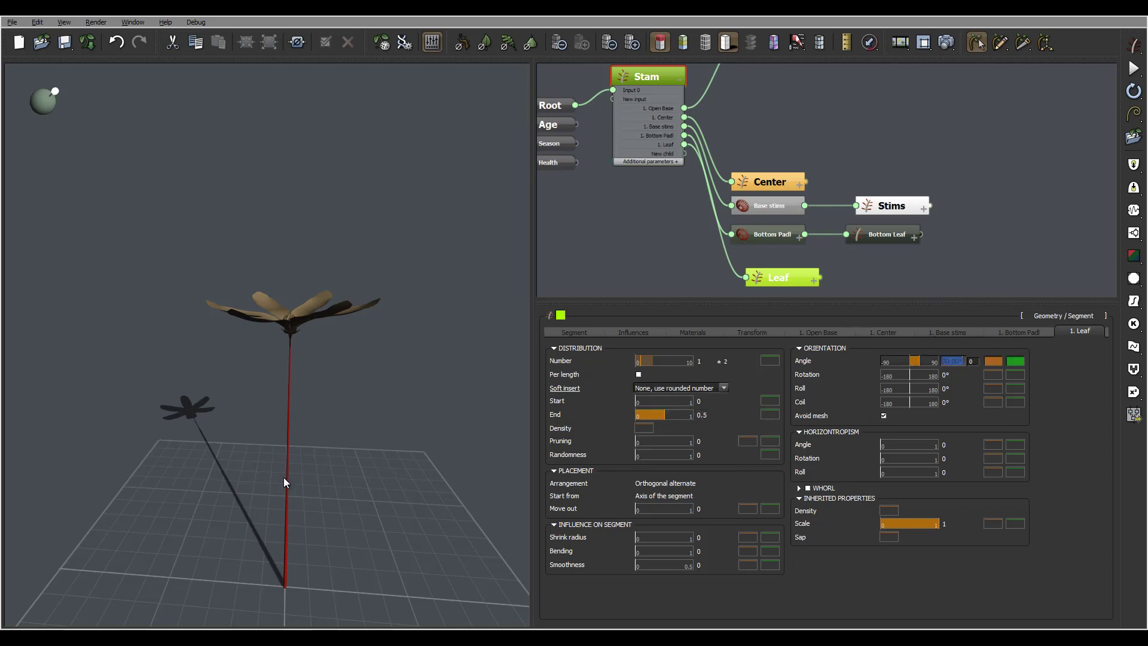
right_drag(368, 439, 381, 408)
drag(381, 413, 309, 397)
double_click(950, 361)
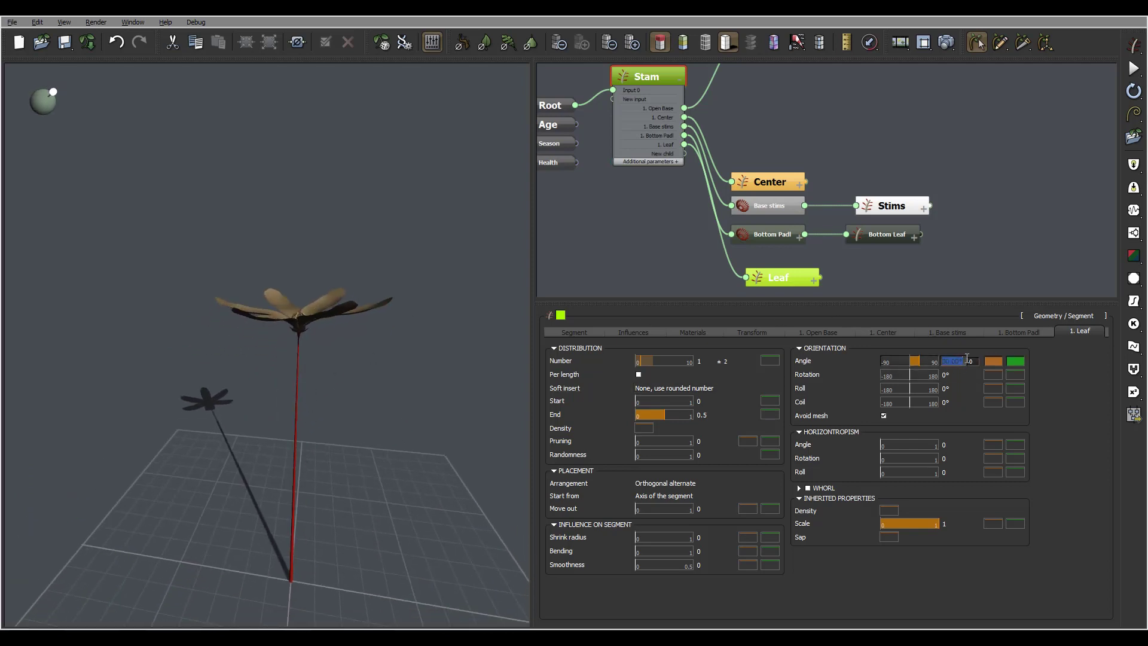
text(75)
key(Return)
- Set the Leaf orientation's coil to 137°
click(957, 402)
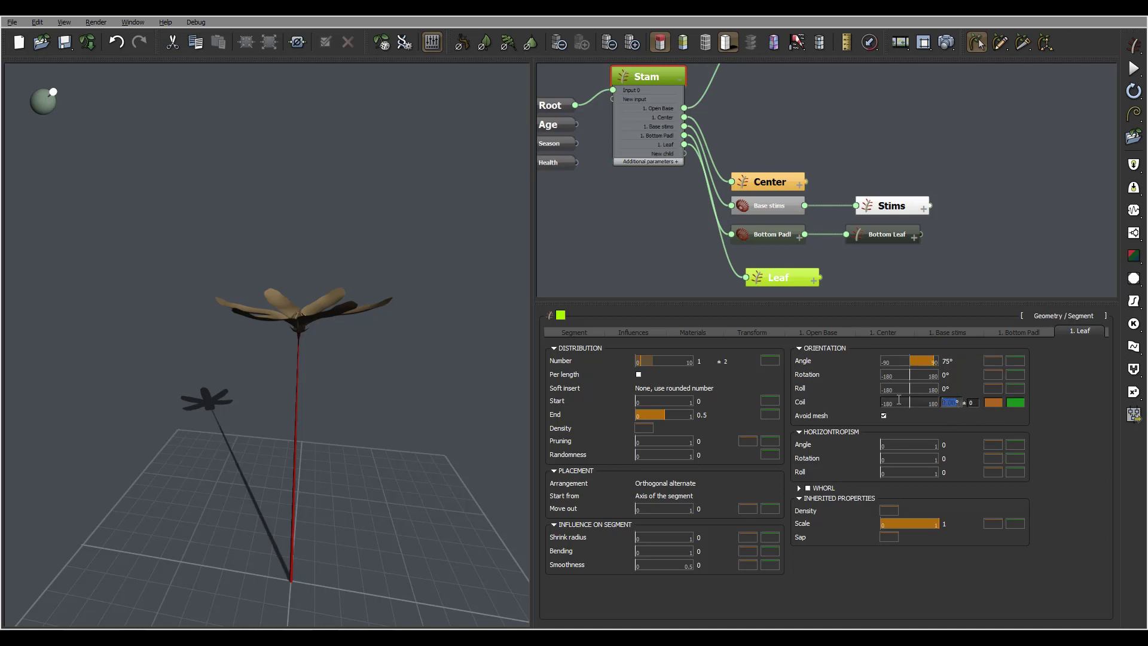
text(137)
key(Return)
- Enable blending with the parent and blades on the Leaf segment, showing the settings of both
click(787, 277)
click(787, 277)
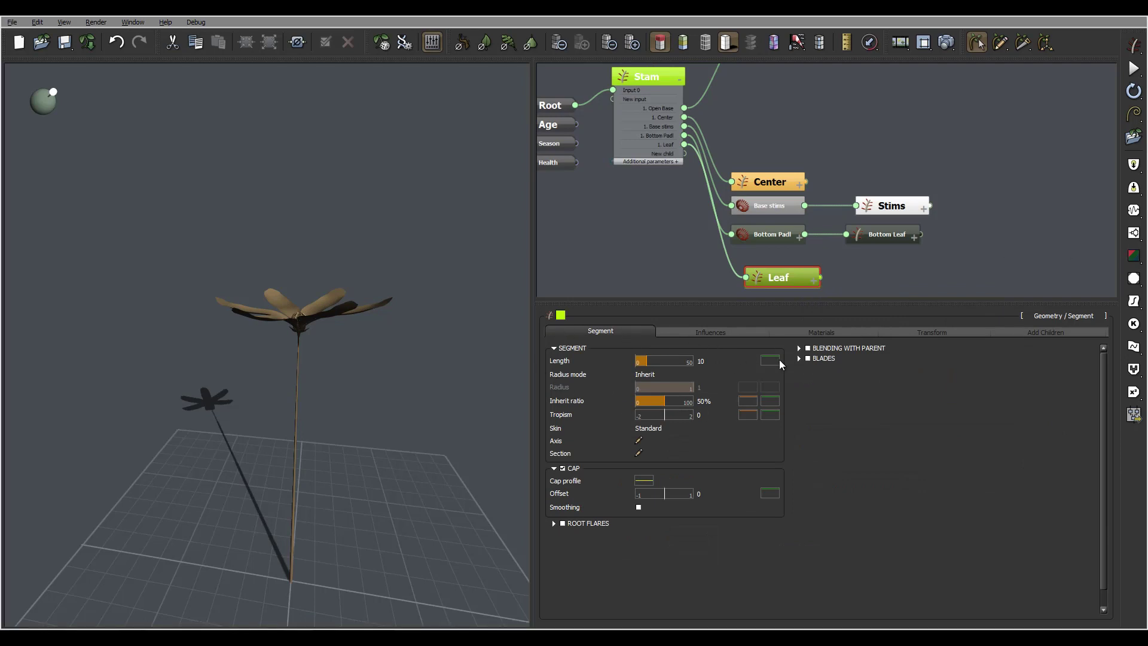
click(809, 348)
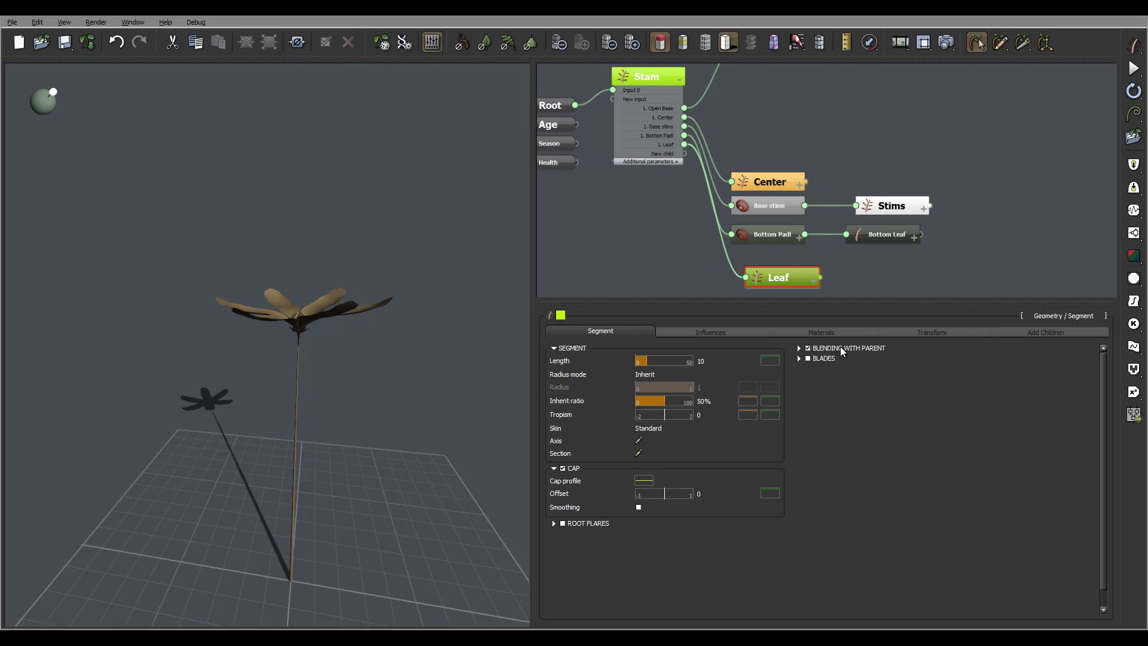
click(800, 348)
click(808, 417)
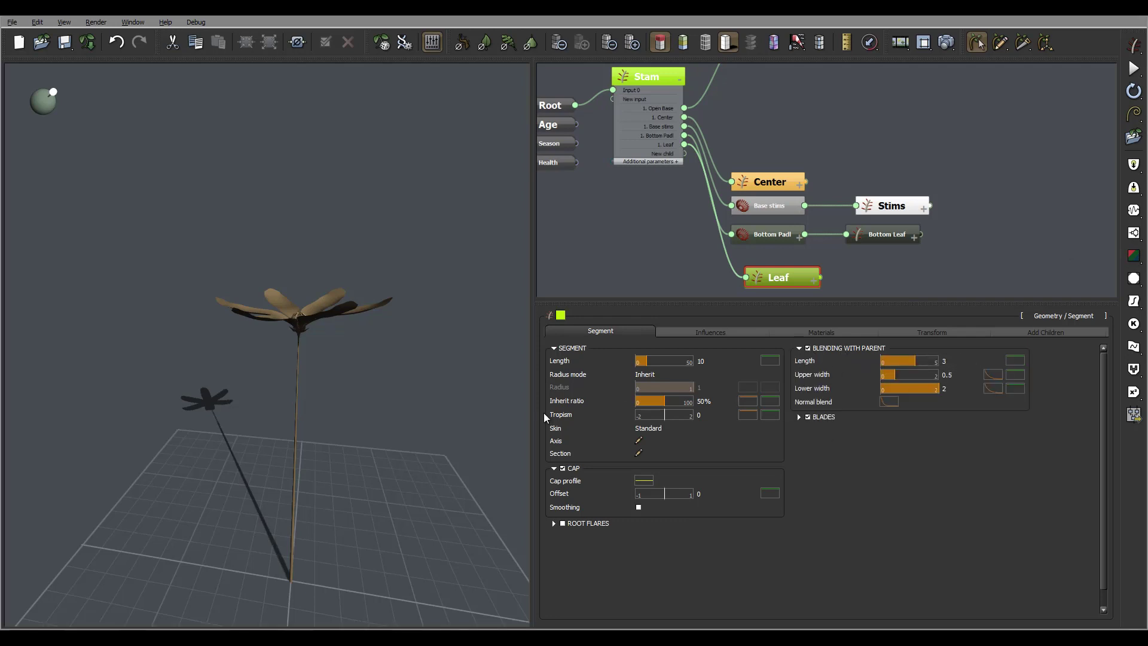
drag(319, 371, 347, 367)
right_drag(347, 364, 326, 362)
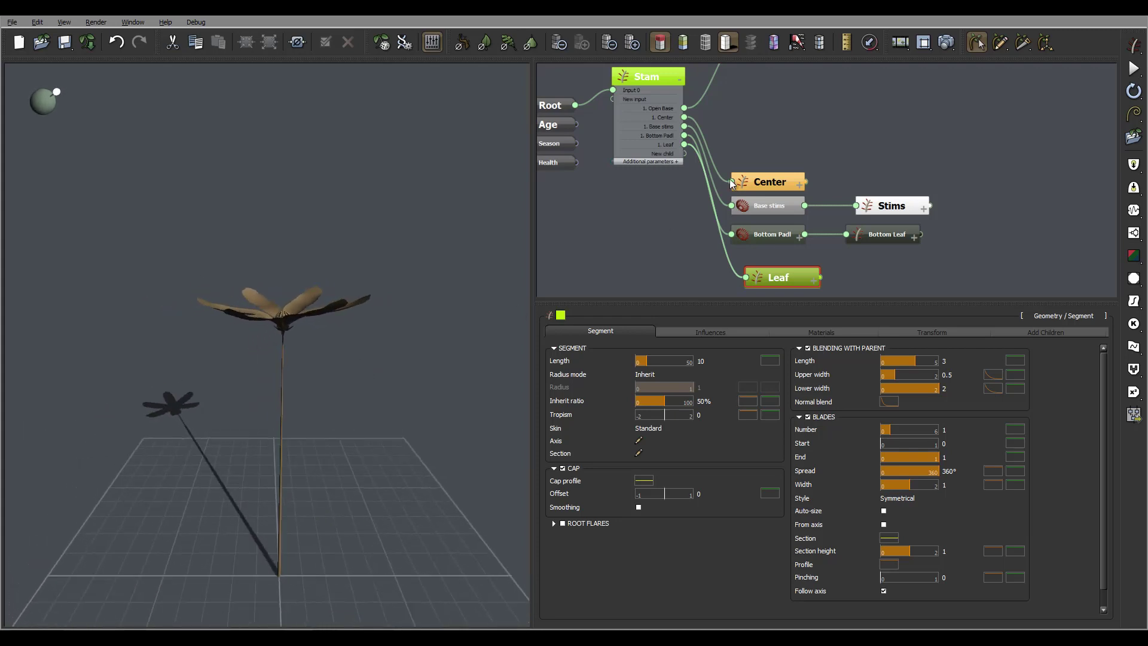
- Generate a new plant variation from the Root node's general parameters, using seed 25363
middle_drag(624, 201, 733, 214)
click(665, 117)
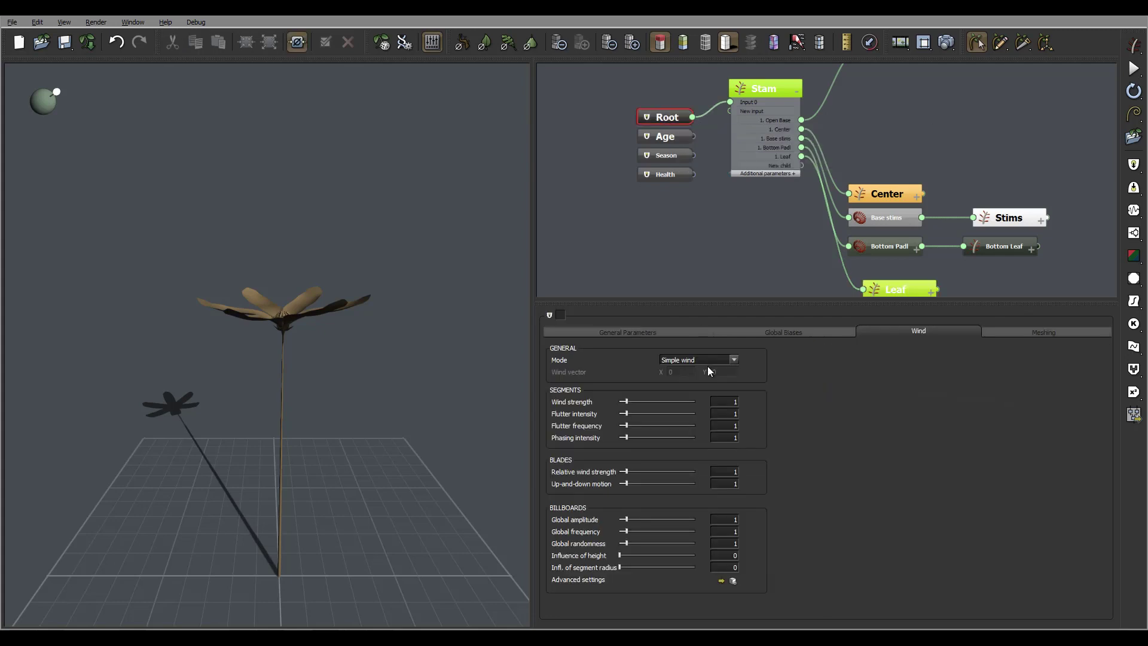
click(579, 332)
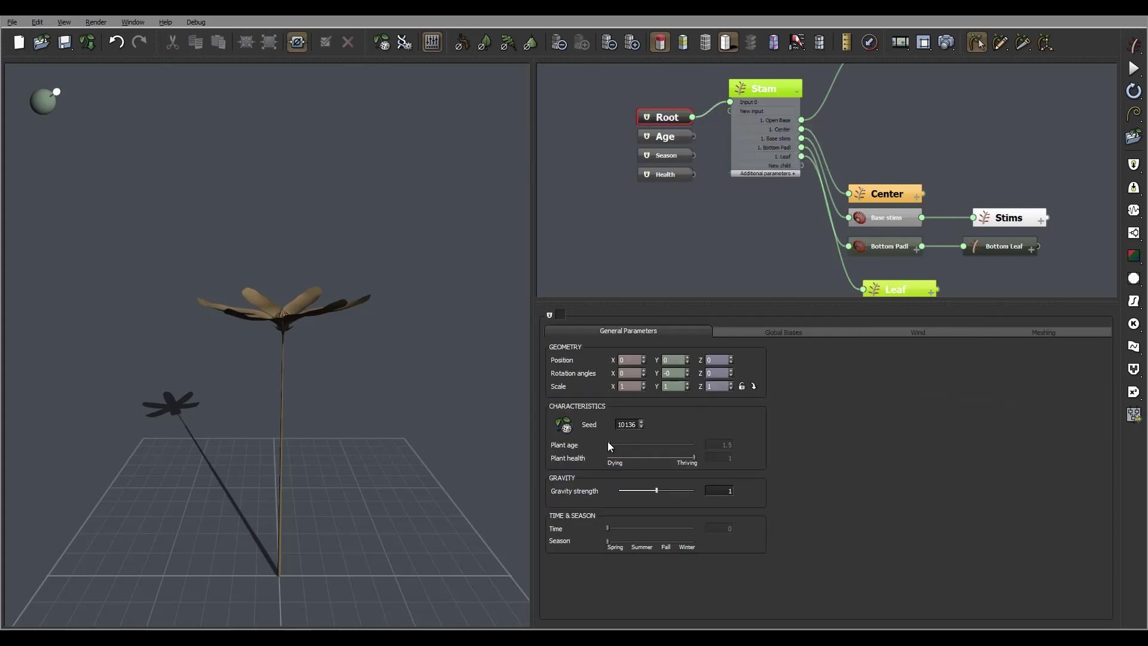
middle_drag(371, 338, 269, 378)
middle_drag(872, 189, 795, 114)
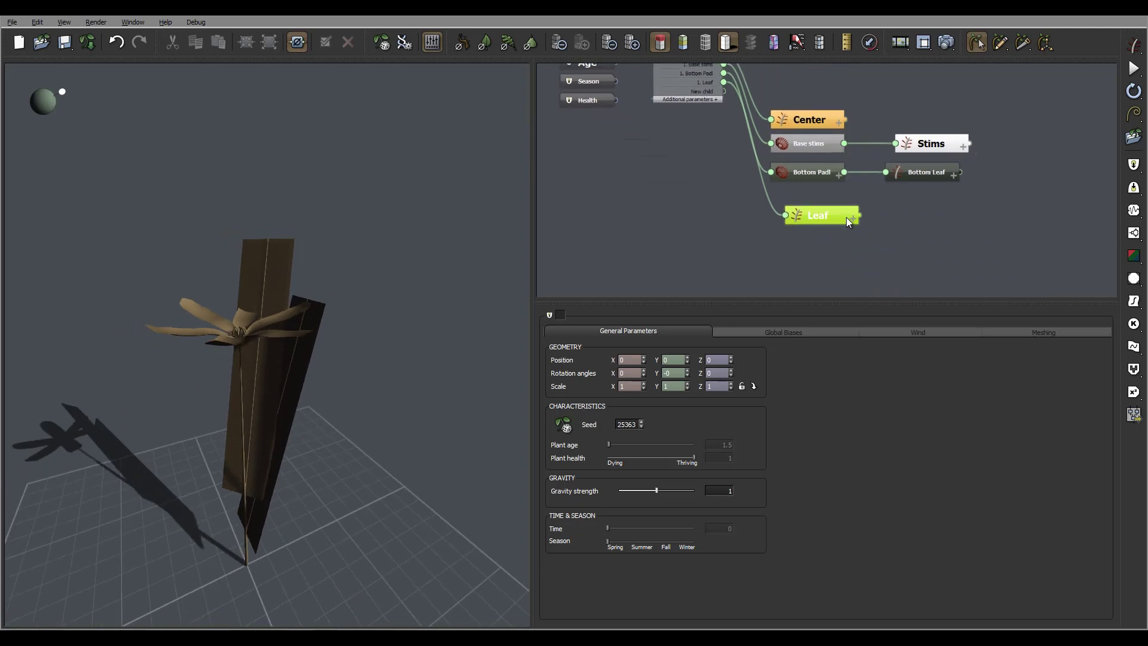
- Set the Leaf segment's length to 7 with a variation of 3
click(846, 218)
drag(451, 338, 437, 418)
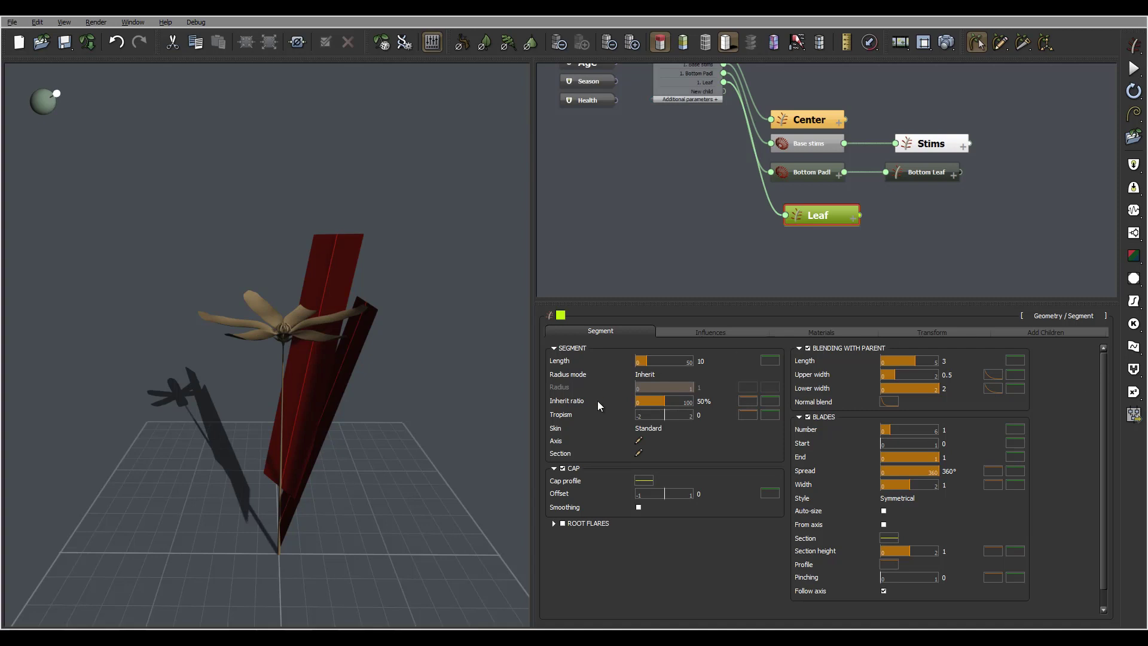
double_click(708, 360)
text(7)
key(Return)
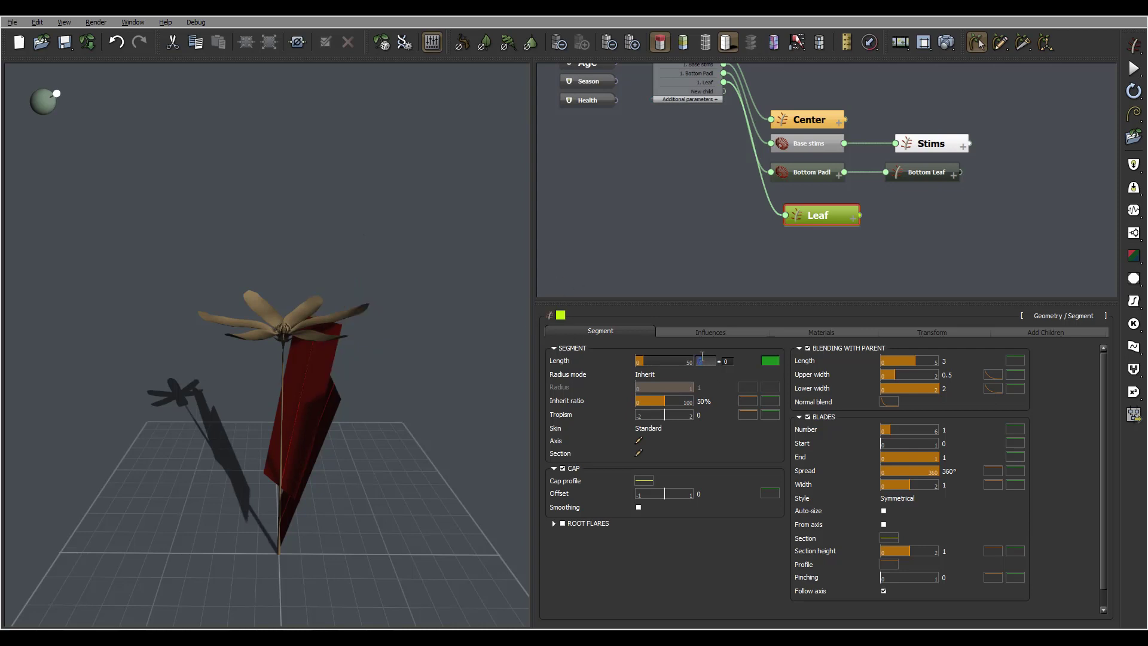
double_click(736, 362)
right_drag(320, 412, 268, 375)
drag(429, 360, 461, 404)
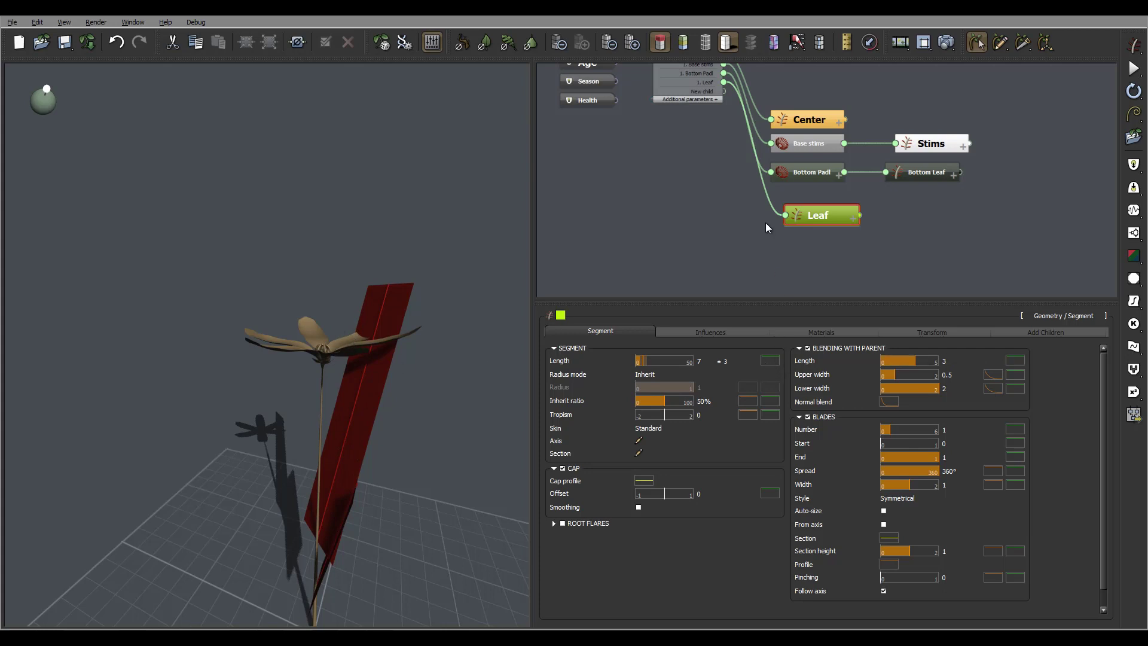
- Lower the end of the Leaf length's function-of-parent curve to about 0.44 and apply it
click(770, 362)
drag(847, 346, 758, 381)
drag(926, 253, 926, 370)
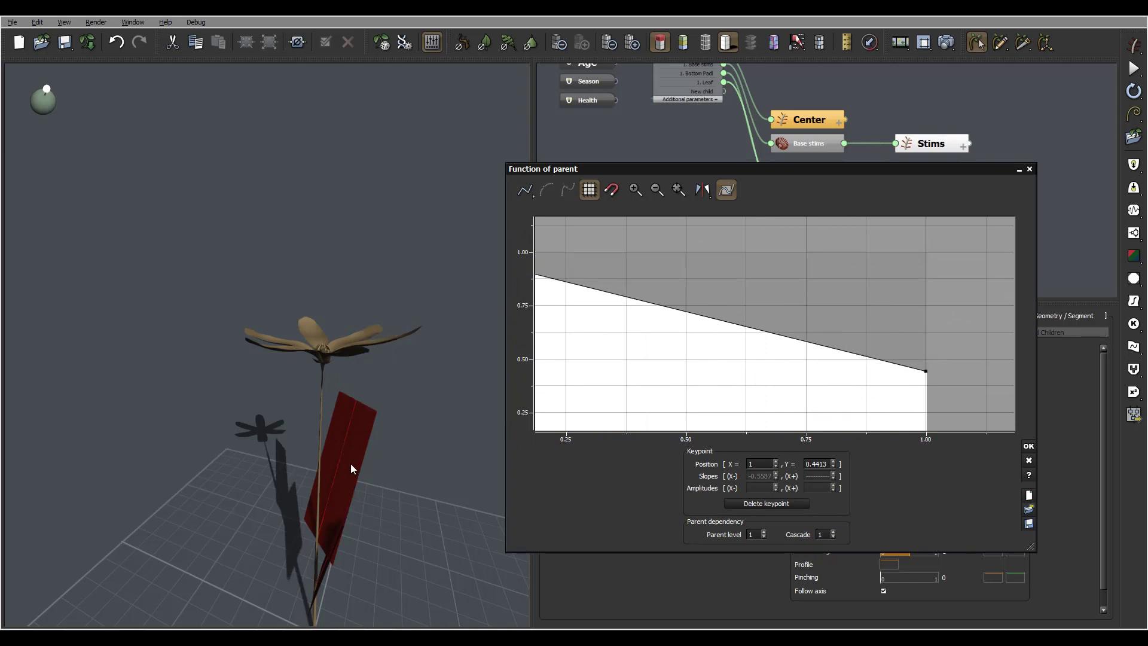
click(1029, 447)
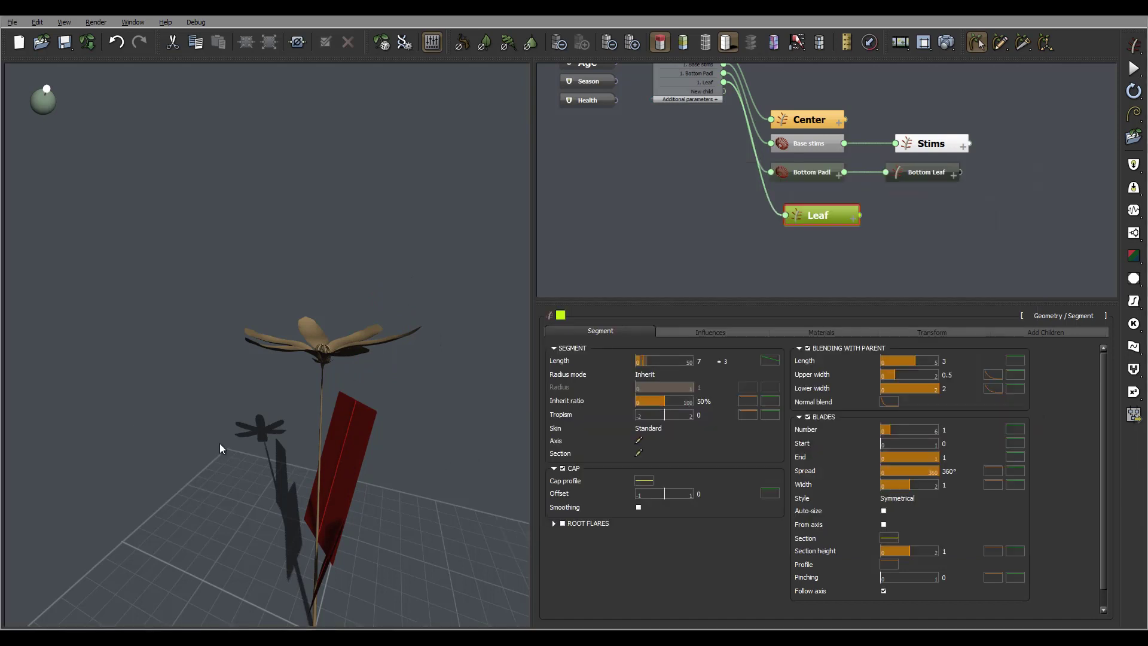
drag(224, 411, 300, 486)
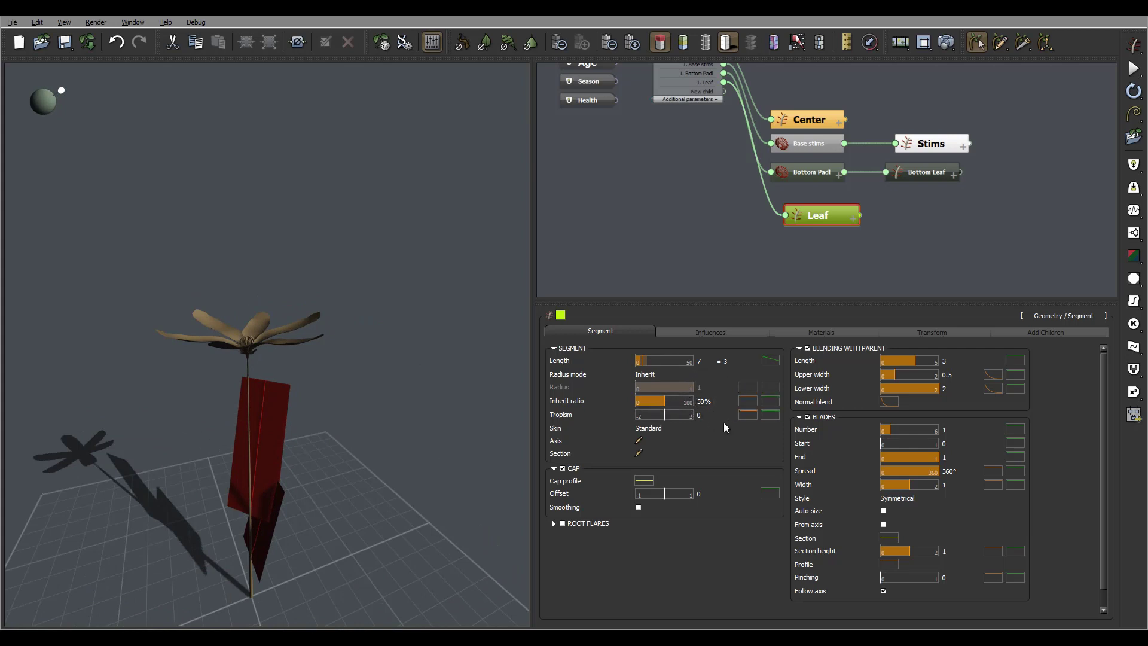
- Set the Leaf segment's tropism to 15 with a variation of 5
click(710, 415)
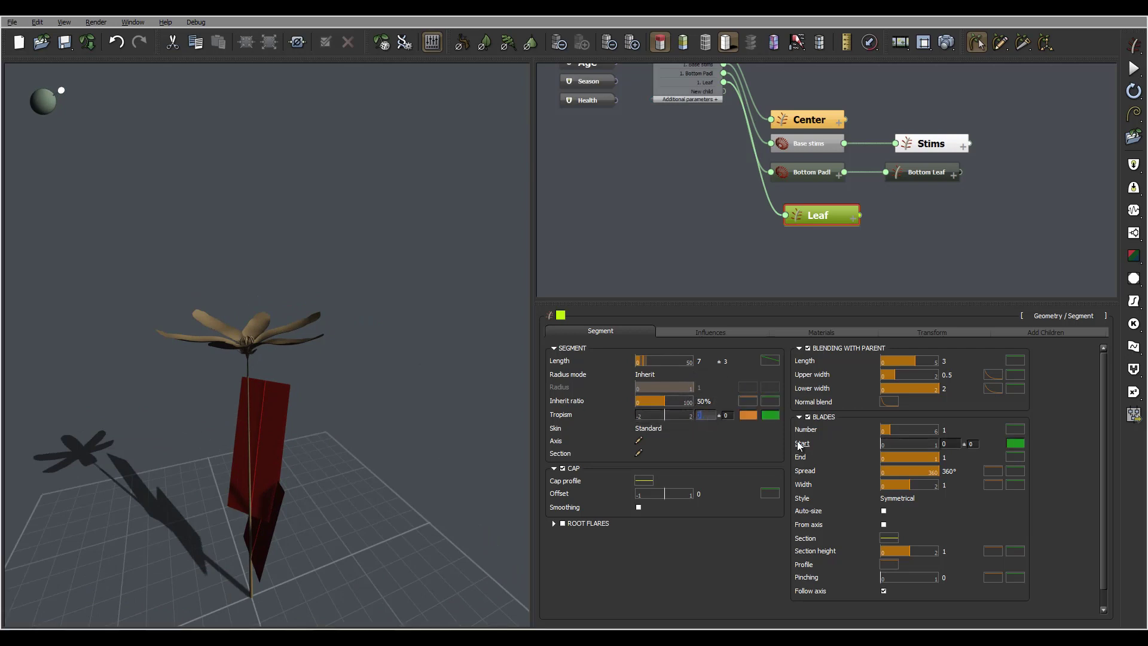
text(15)
click(730, 416)
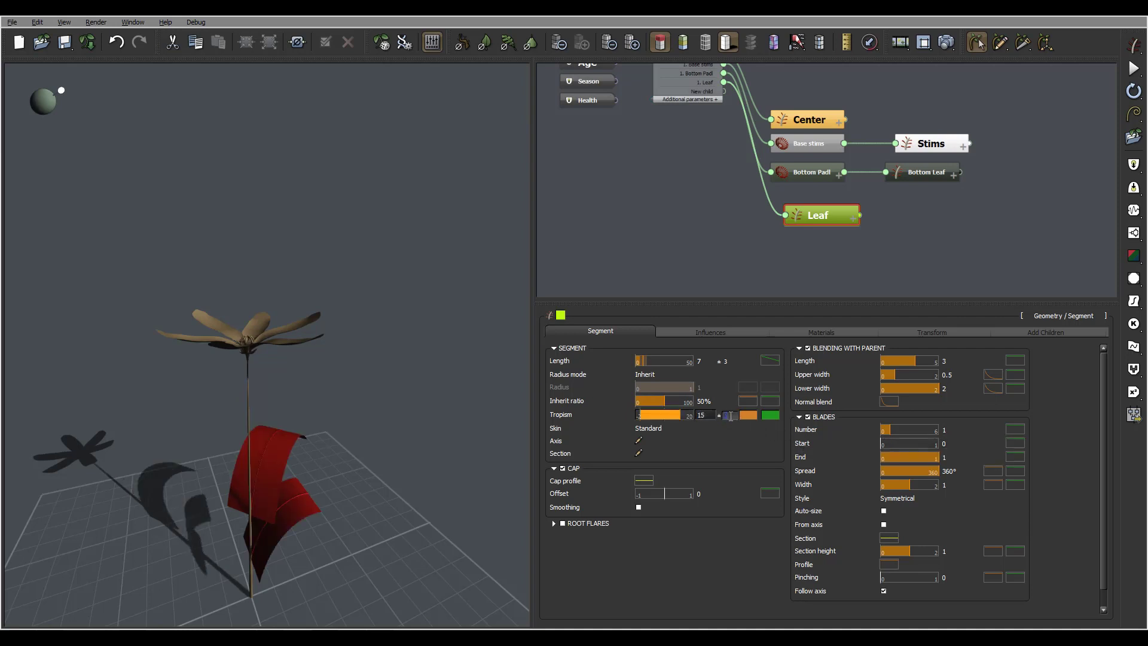
key(Return)
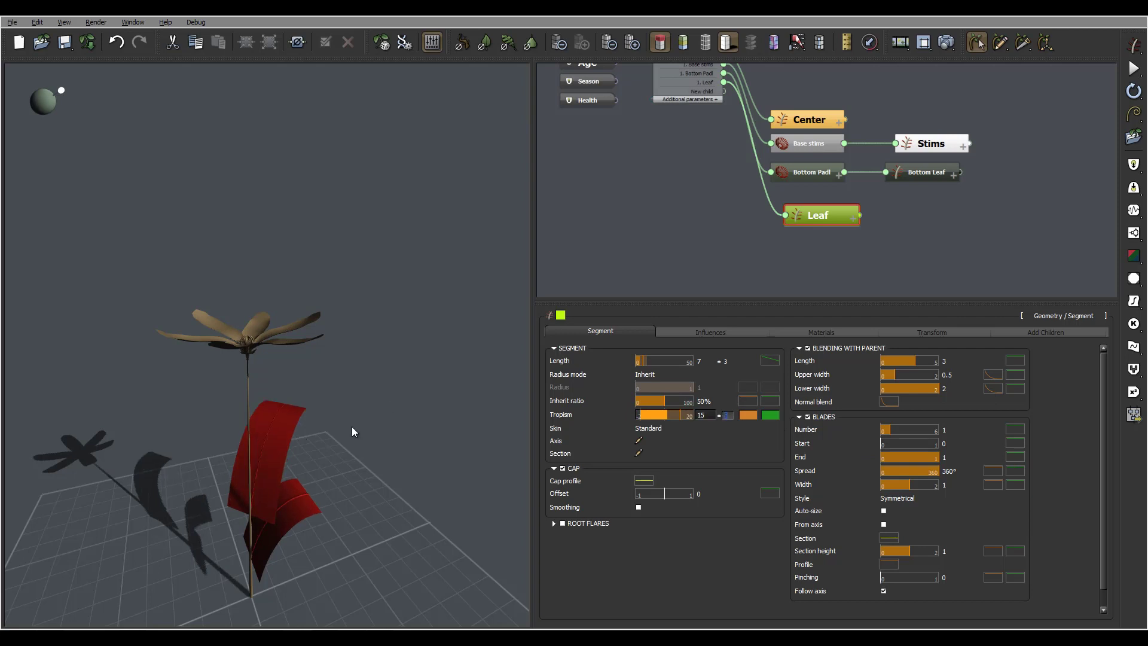
right_drag(404, 423, 363, 409)
mouse_move(364, 407)
mouse_down()
mouse_move(324, 421)
mouse_move(317, 394)
mouse_move(356, 414)
mouse_up()
right_drag(356, 414, 357, 417)
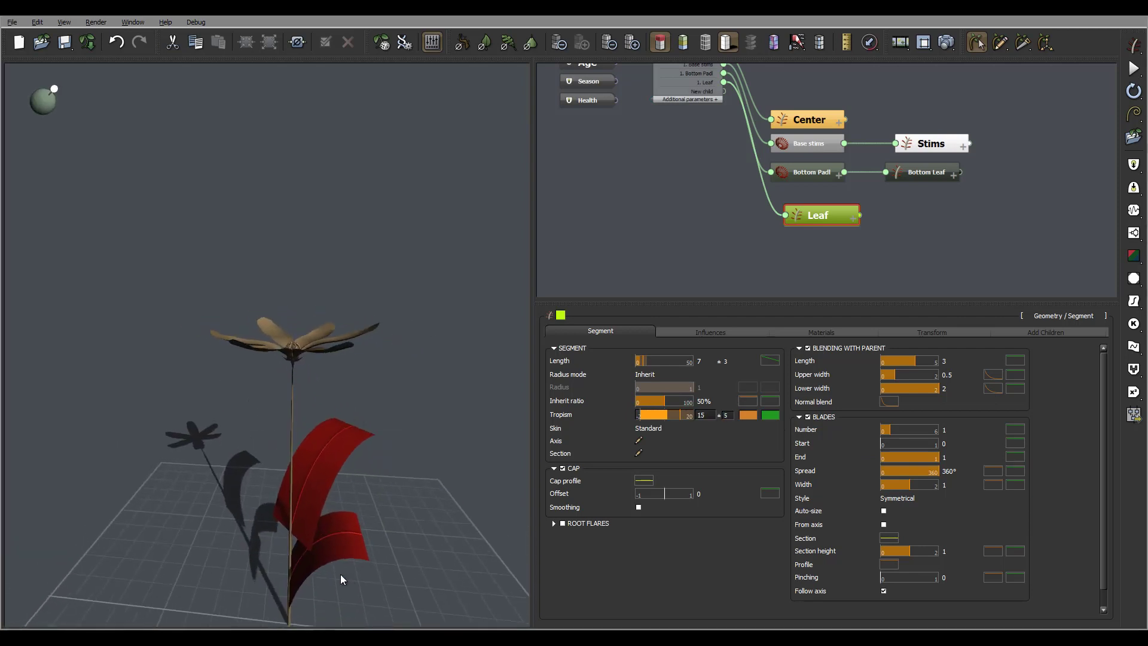
- Lower the end of the Leaf tropism's function-of-parent curve to near 0 and apply it
click(770, 415)
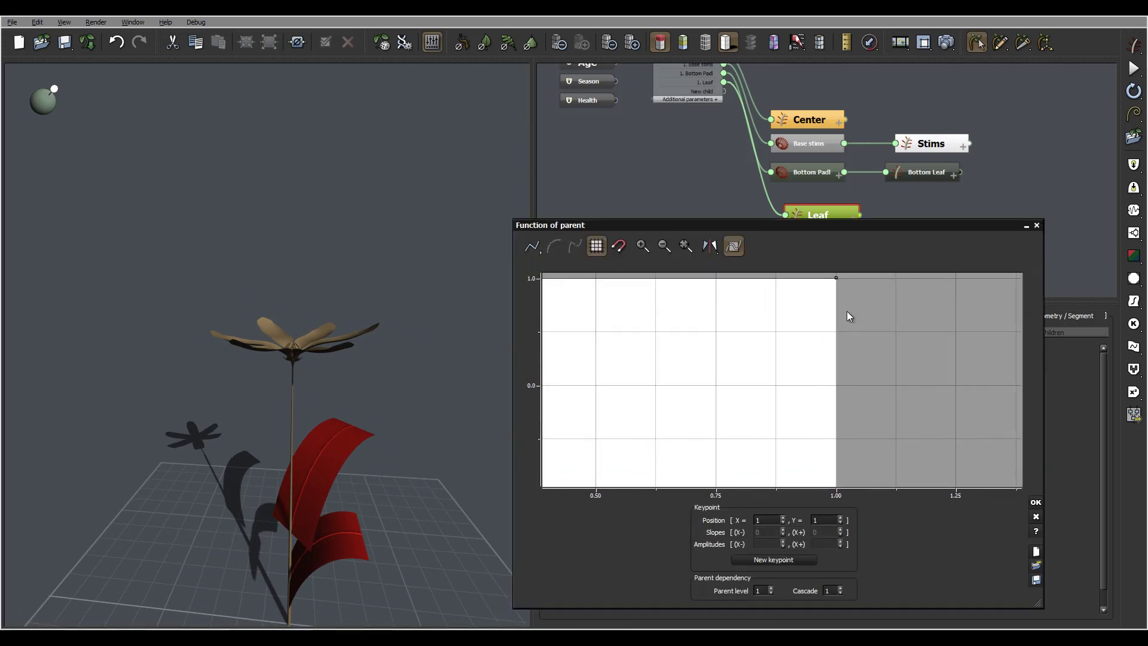
drag(836, 278, 837, 375)
click(1036, 502)
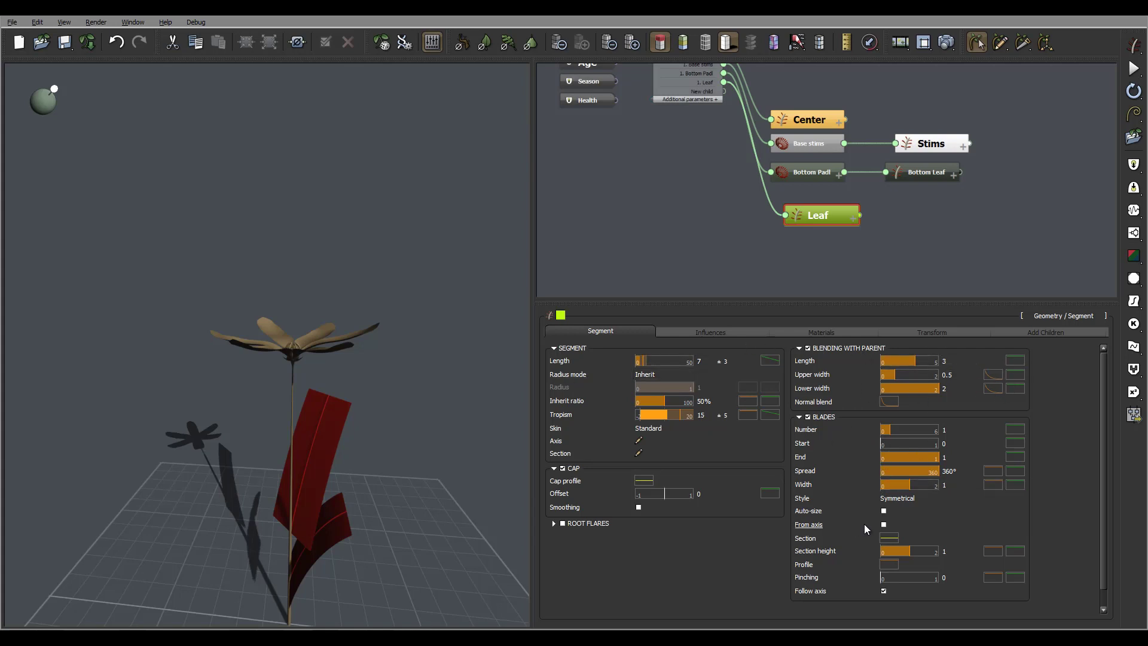
- Set the Leaf blade width to 0.5 and lower the end of its profile curve to about 0.01
text(0.5)
key(Return)
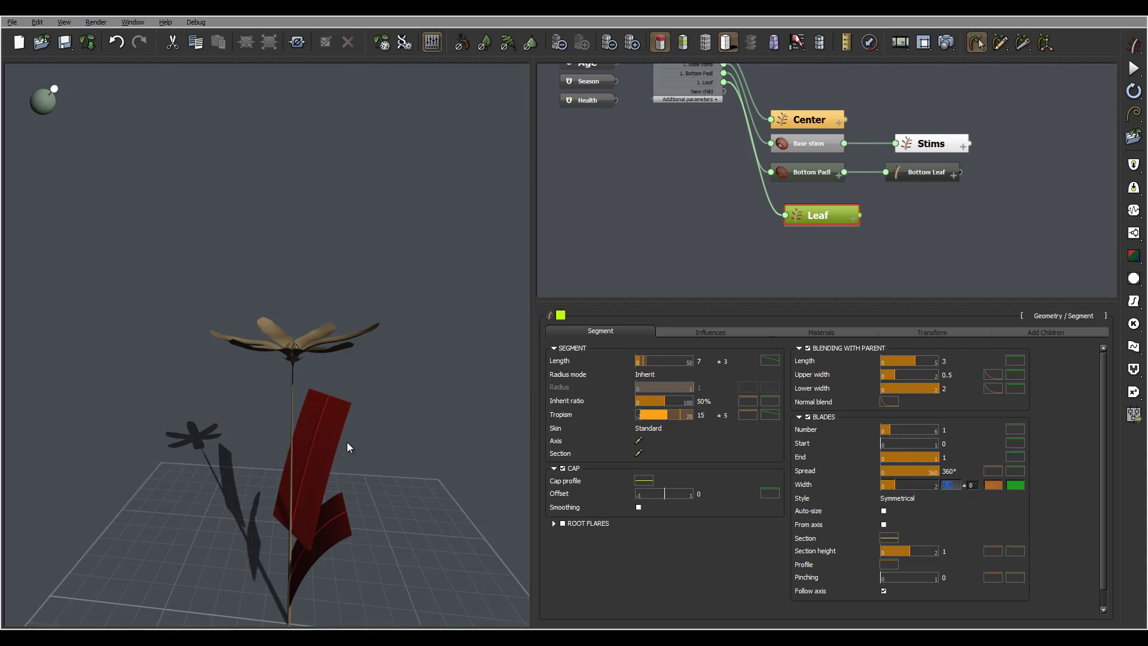
click(996, 486)
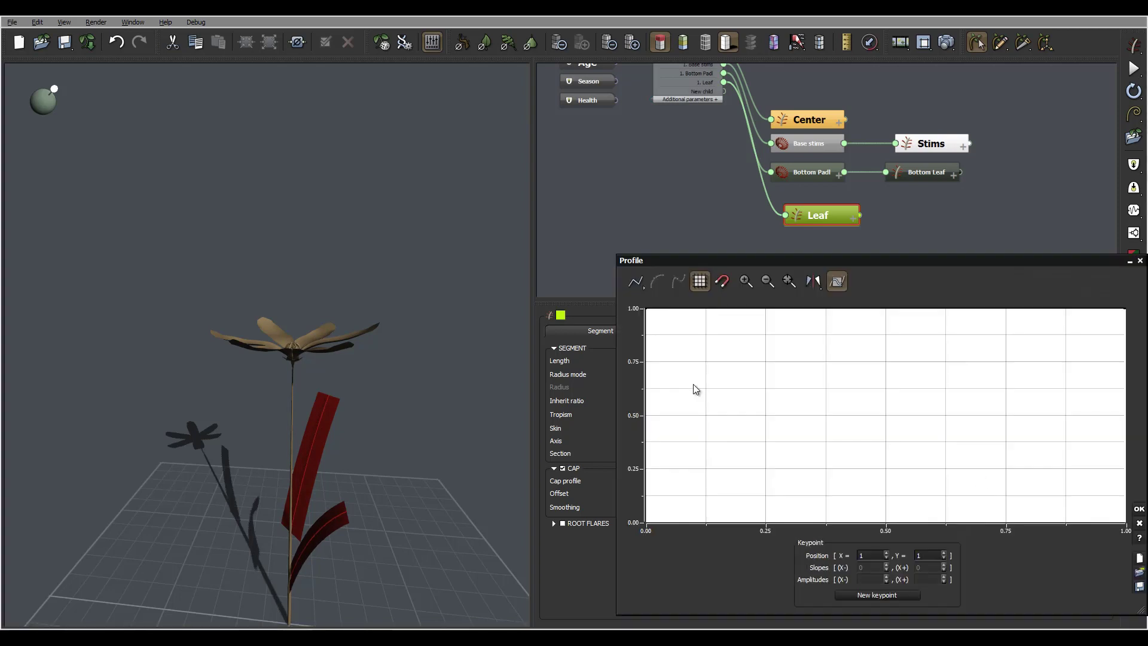
drag(823, 413, 700, 441)
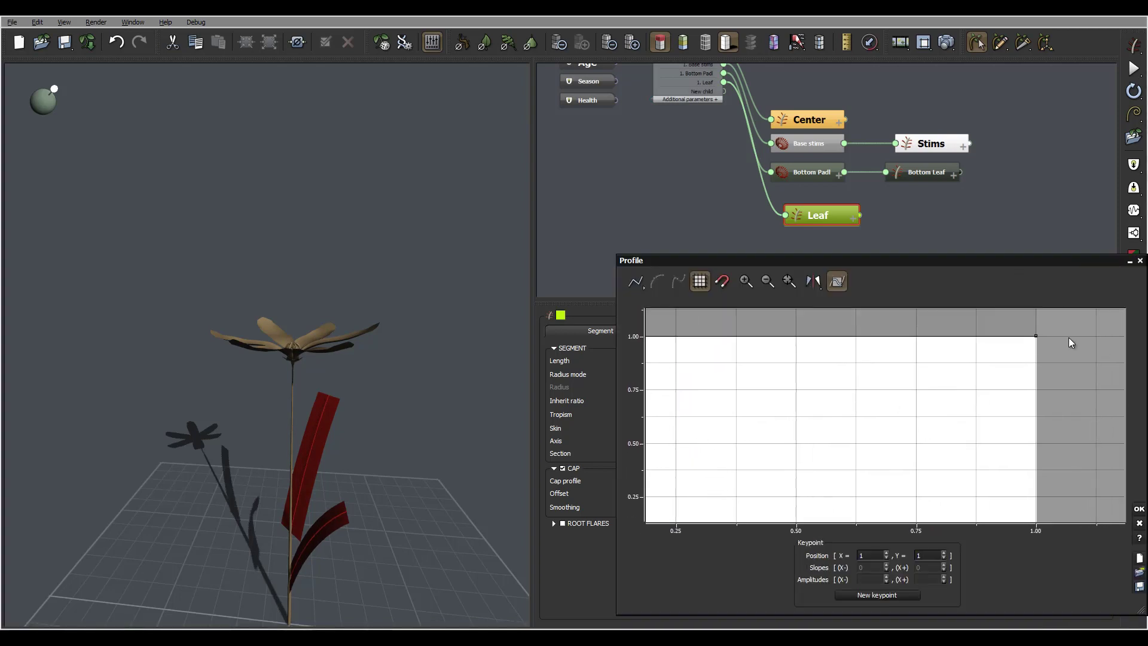
drag(1037, 336, 1075, 518)
drag(1073, 454, 1073, 378)
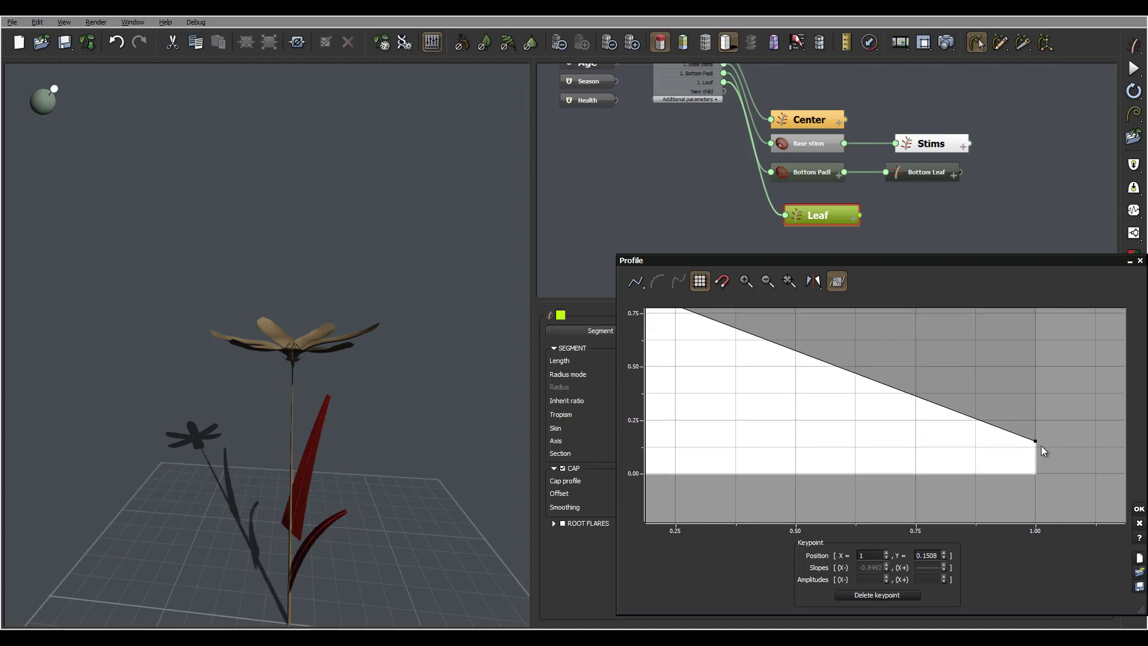
drag(1037, 440, 1045, 472)
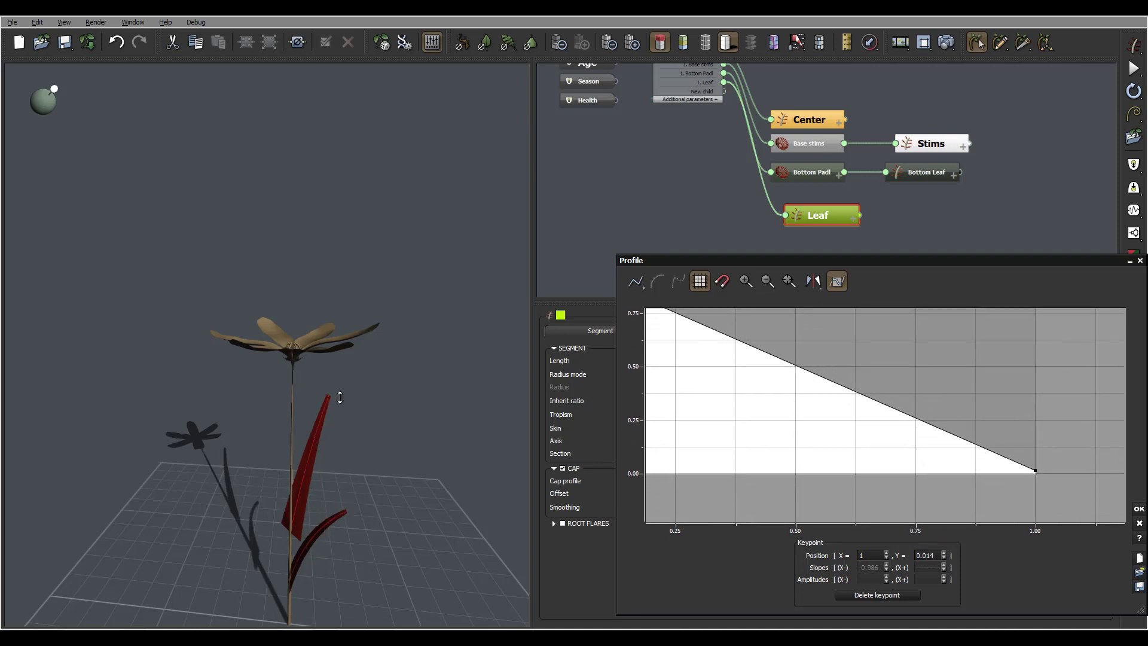
- Add a keypoint to the blade width profile at about X 0.37, Y 0.88 to widen the leaf's middle
middle_drag(751, 384, 942, 475)
click(934, 438)
double_click(945, 441)
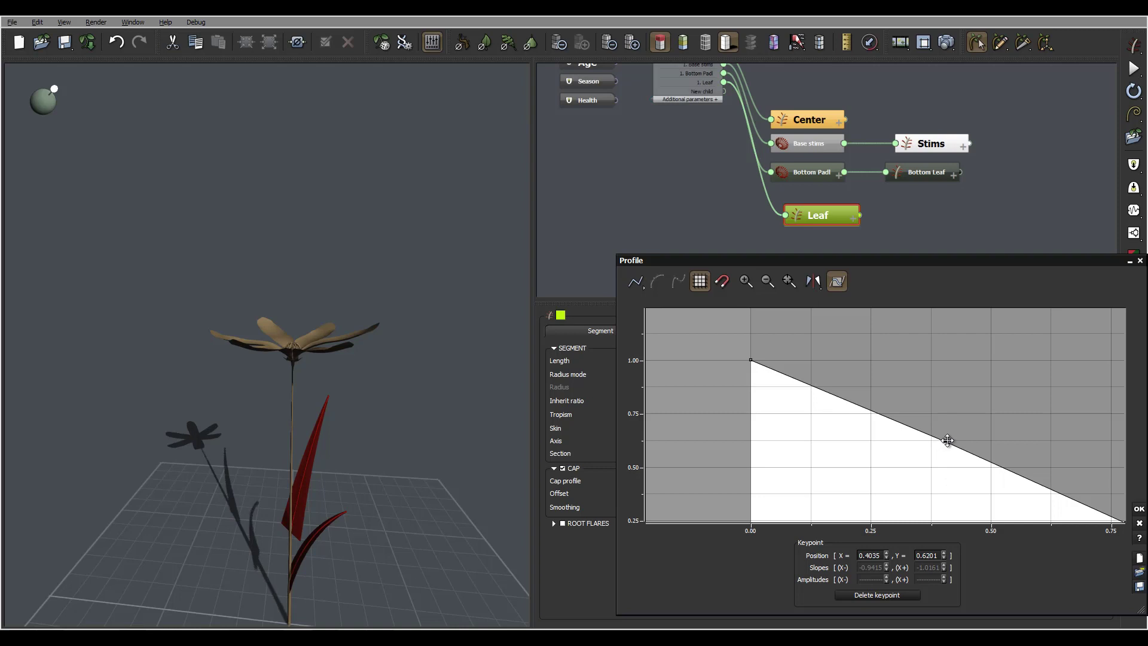
drag(971, 405, 927, 386)
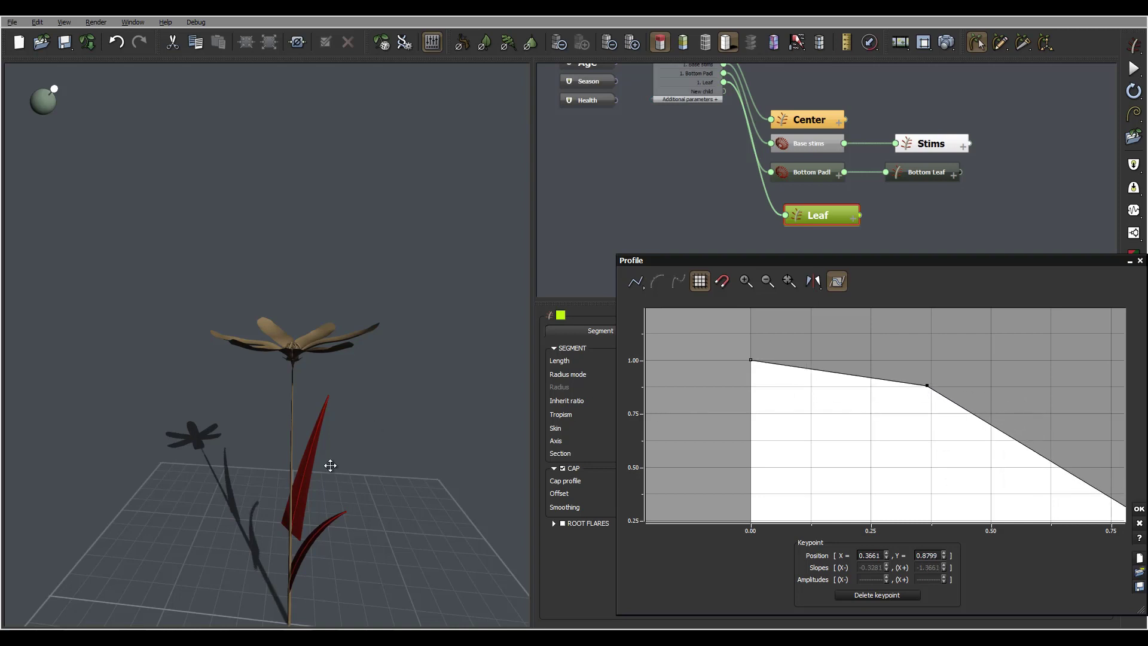
- Add a width keypoint near the leaf base at about X 0.06, Y 0.98 and lower the starting keypoint to about 0.28
click(785, 367)
click(753, 362)
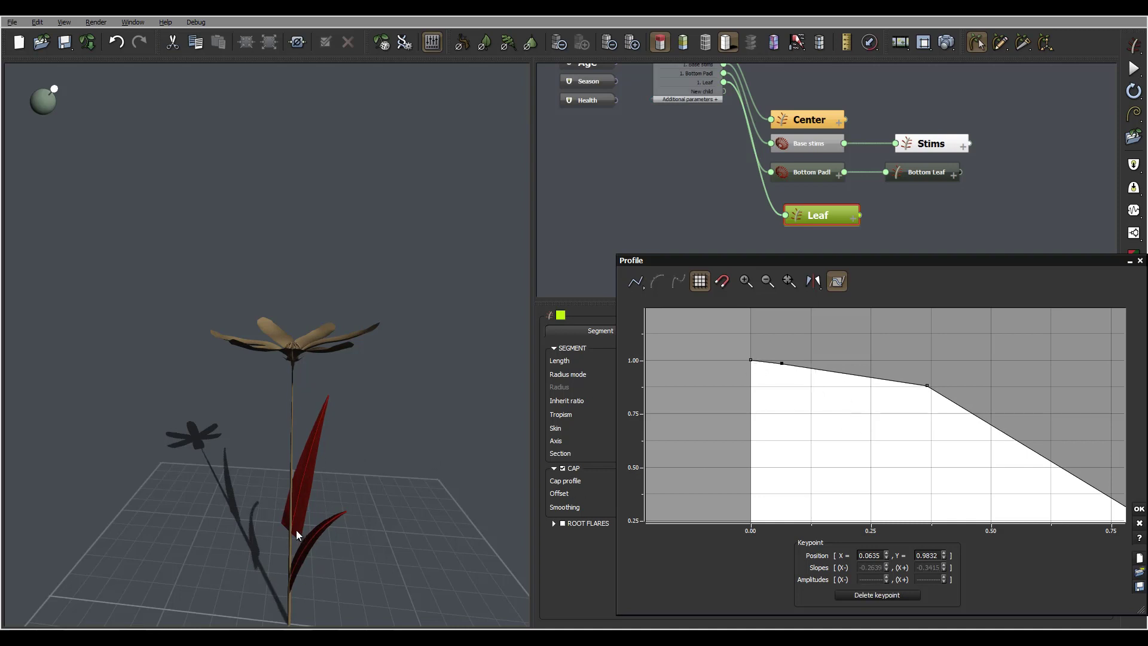
drag(751, 363, 751, 515)
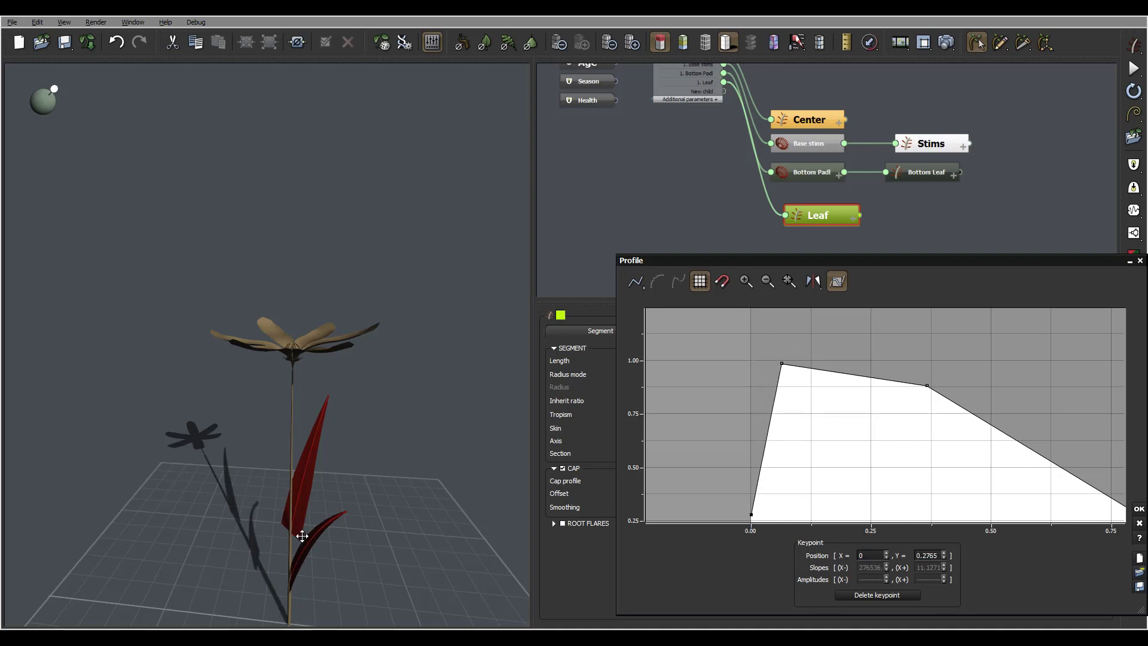
- Narrow the leaf base further by lowering the width profile's starting keypoint to about 0.13
middle_drag(891, 460, 899, 324)
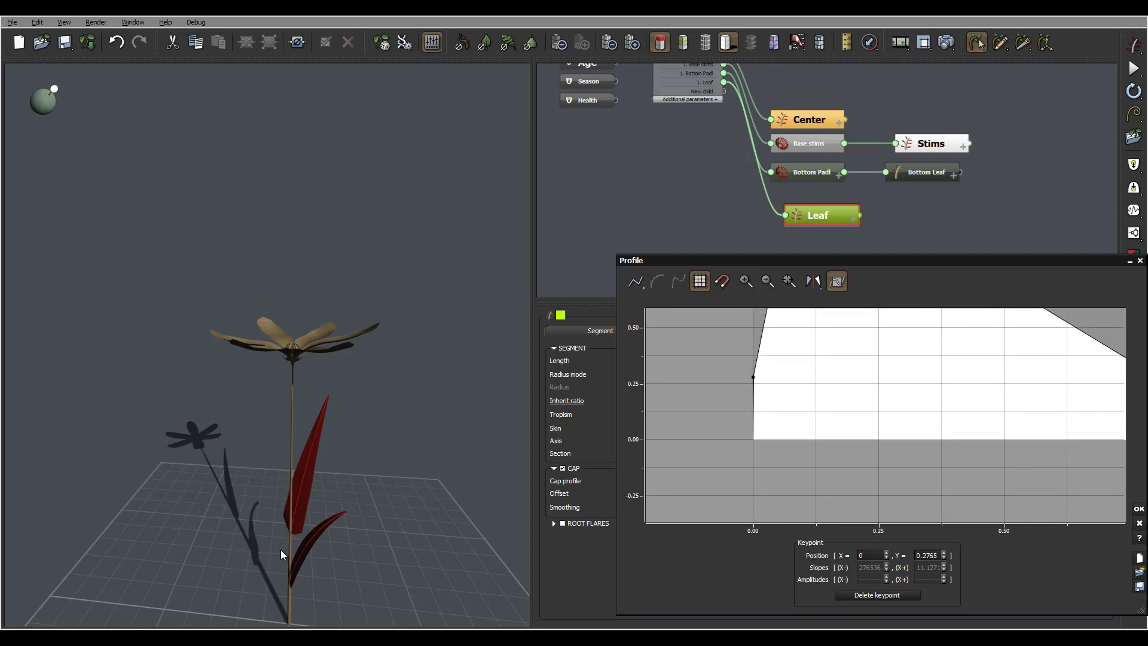
drag(323, 528, 352, 353)
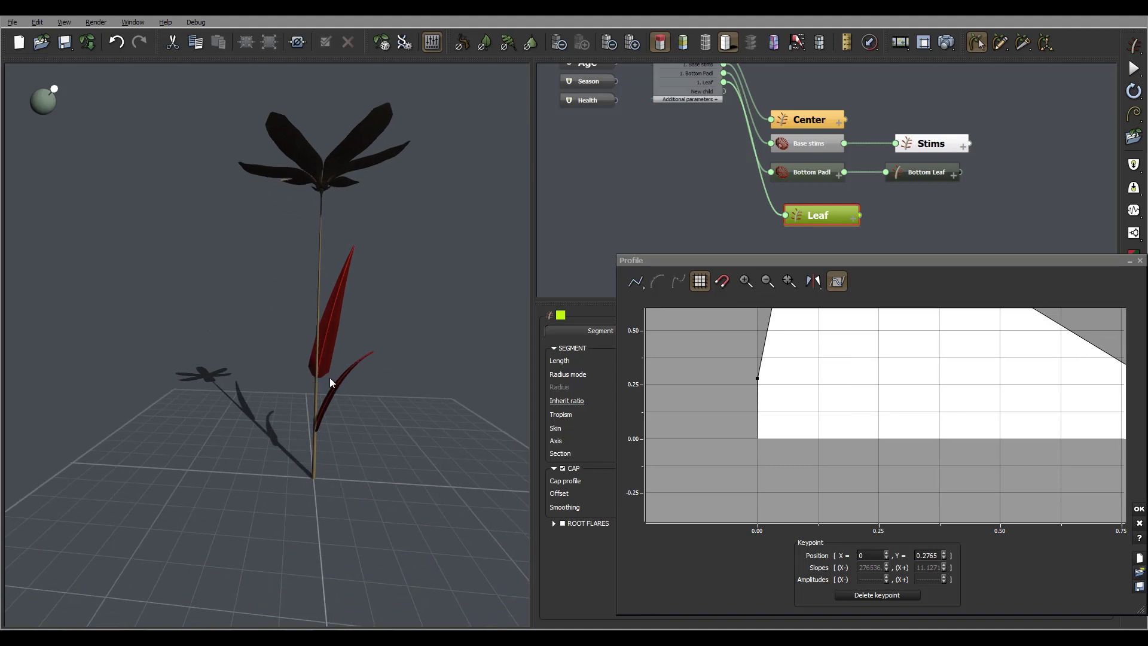
right_drag(322, 382, 353, 432)
middle_drag(780, 356, 803, 377)
drag(780, 399, 774, 432)
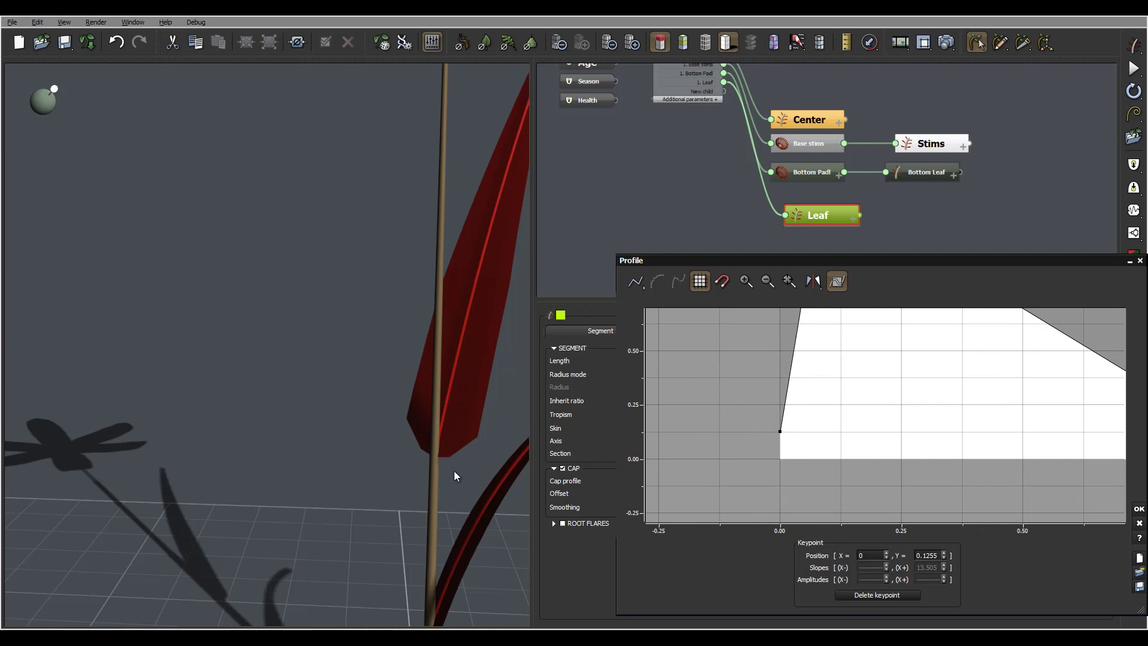
- Move the width profile's second keypoint to about X 0.16, Y 1.0 and apply the profile
middle_drag(874, 331, 802, 449)
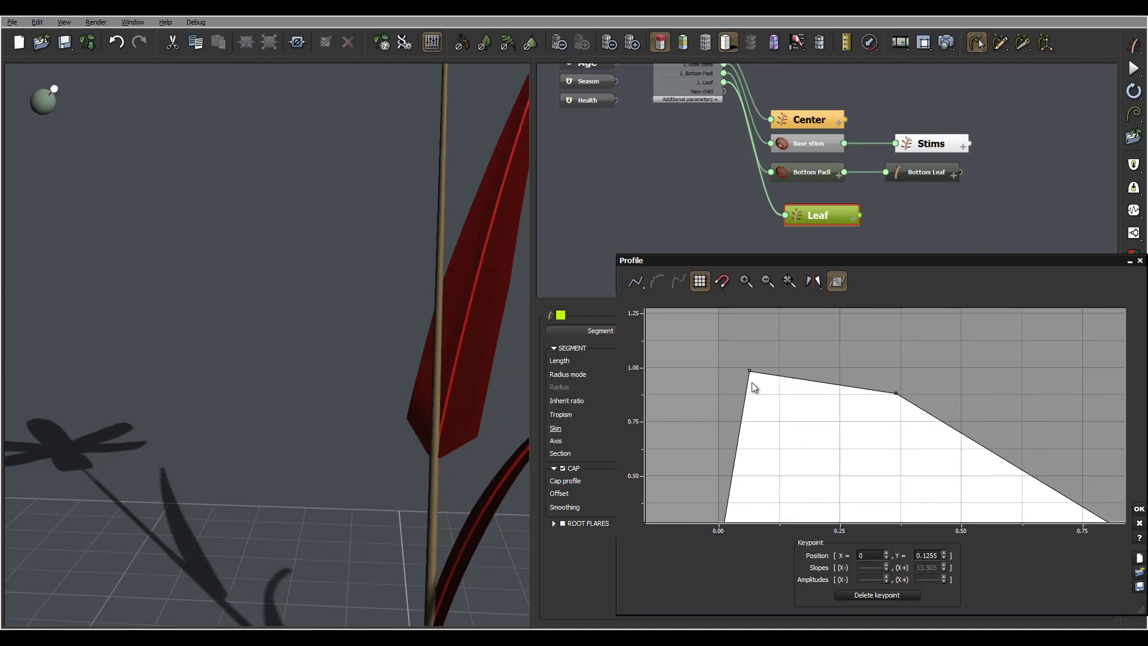
drag(751, 371, 798, 367)
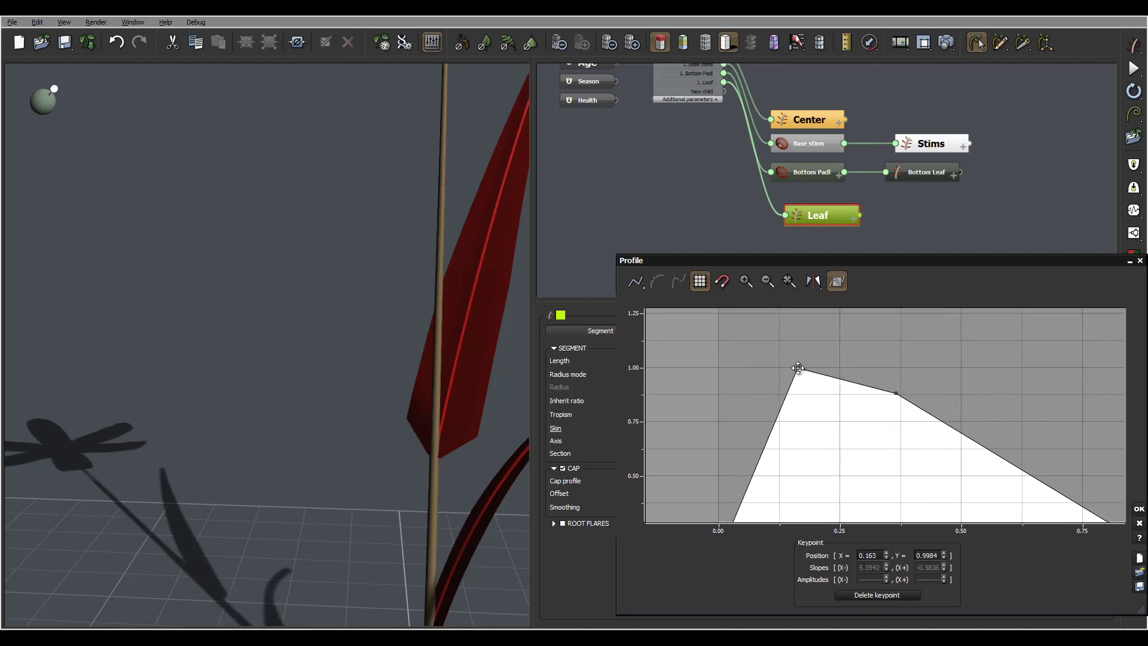
mouse_move(488, 361)
right_down()
mouse_move(443, 359)
mouse_move(486, 364)
right_up()
click(1137, 509)
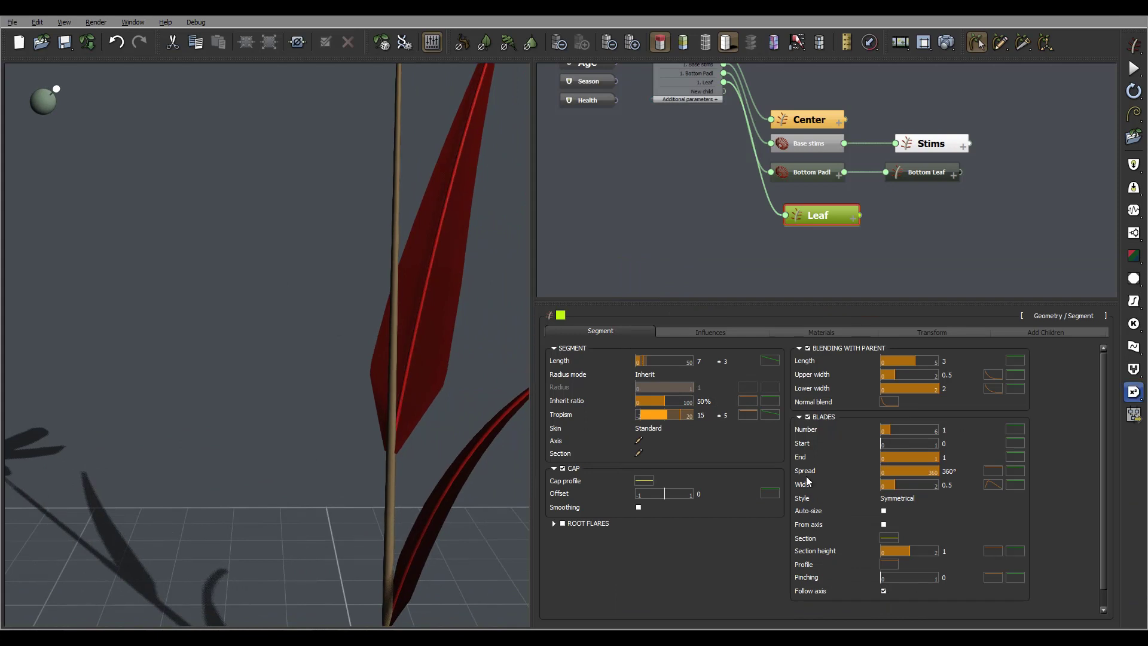
- Lower the start of the blades' section curve to about -0.34 and apply it
click(890, 539)
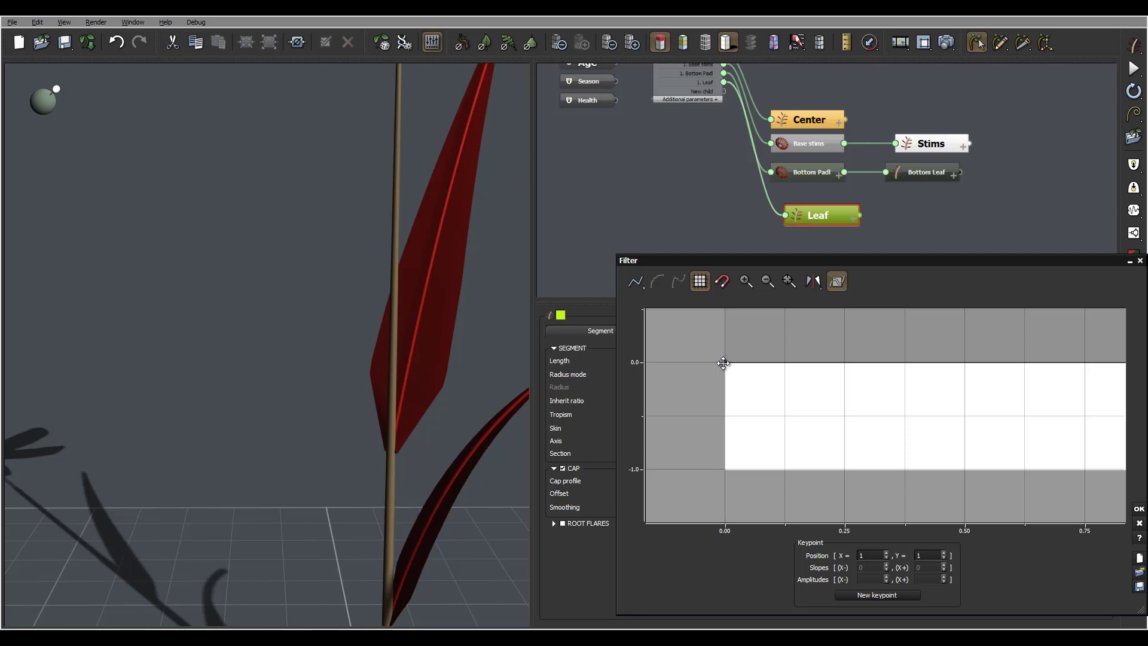
drag(724, 363, 703, 399)
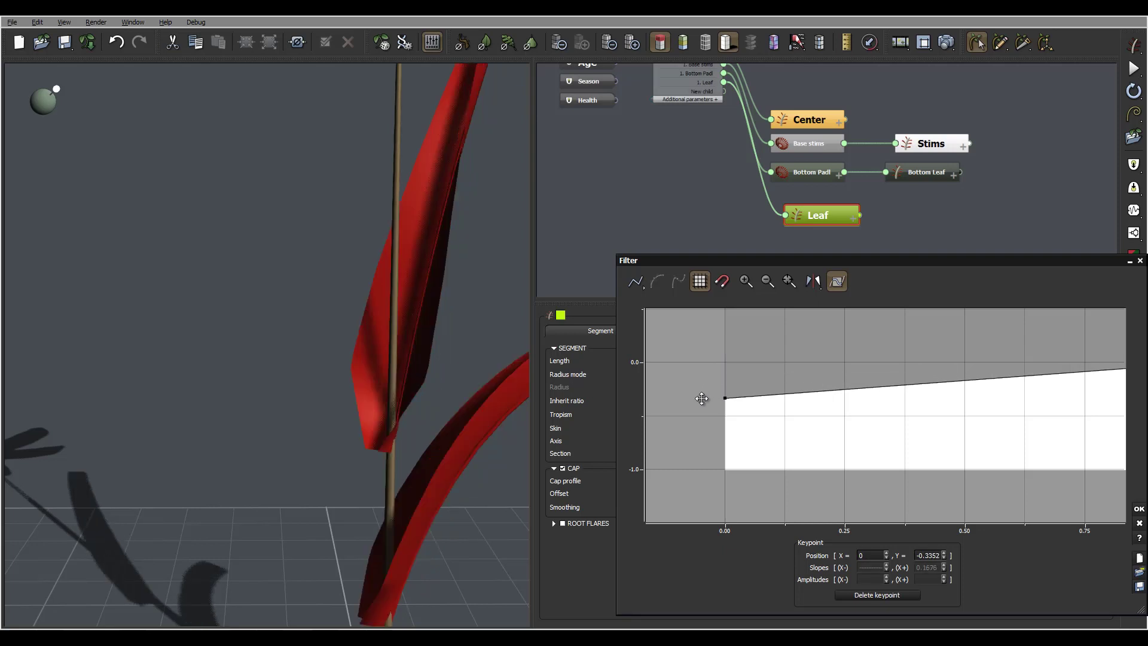
right_drag(423, 359, 460, 364)
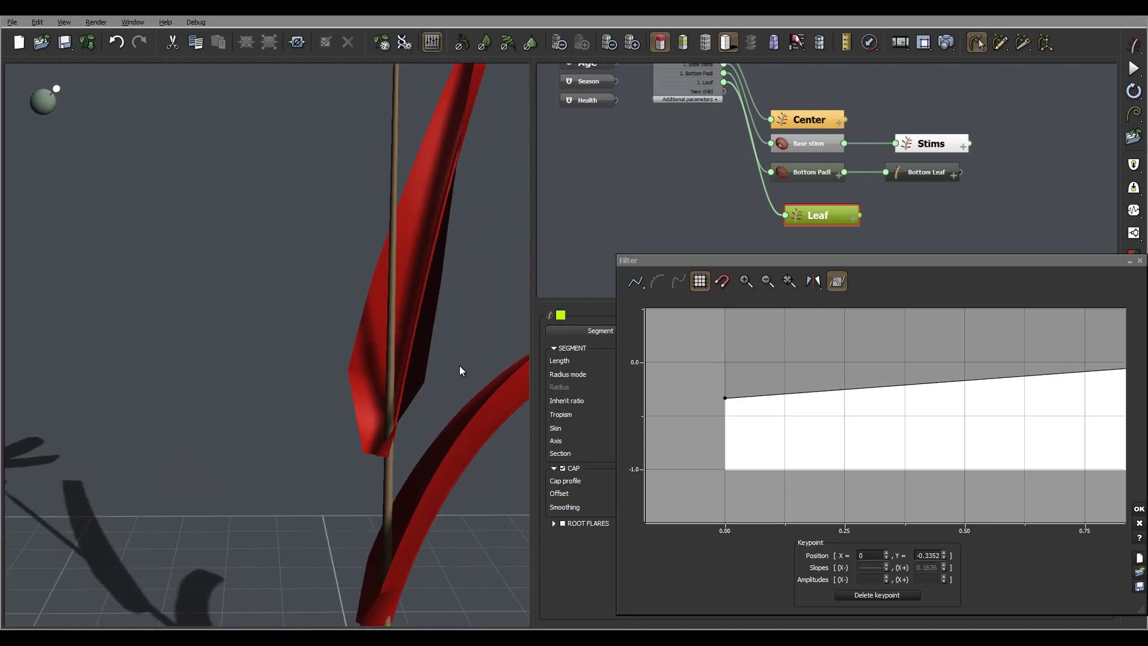
click(1140, 511)
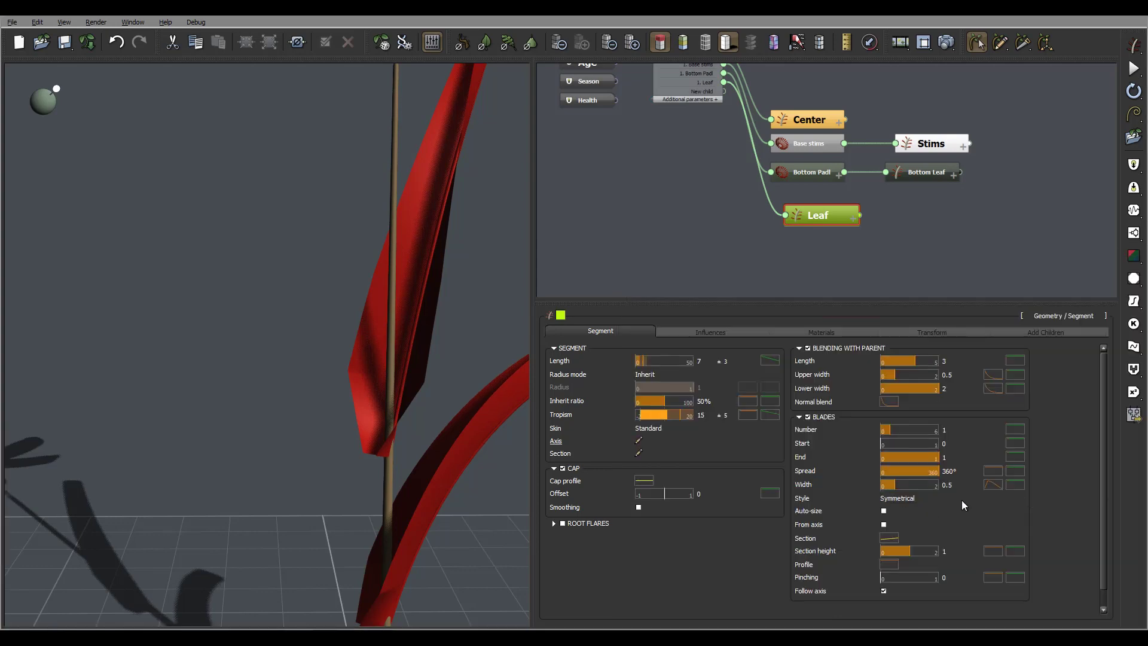
- Add a keypoint at about X 0.12, Y 0.99 to the blades' section height profile and lower the starting keypoint to about 0.02
click(993, 550)
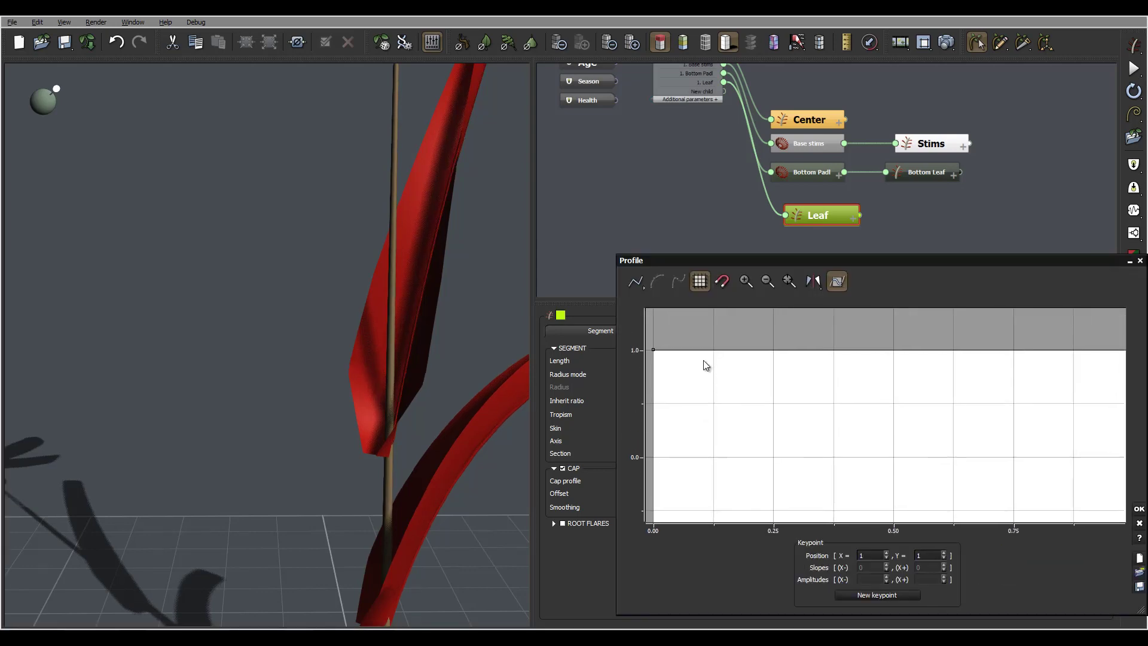
click(715, 350)
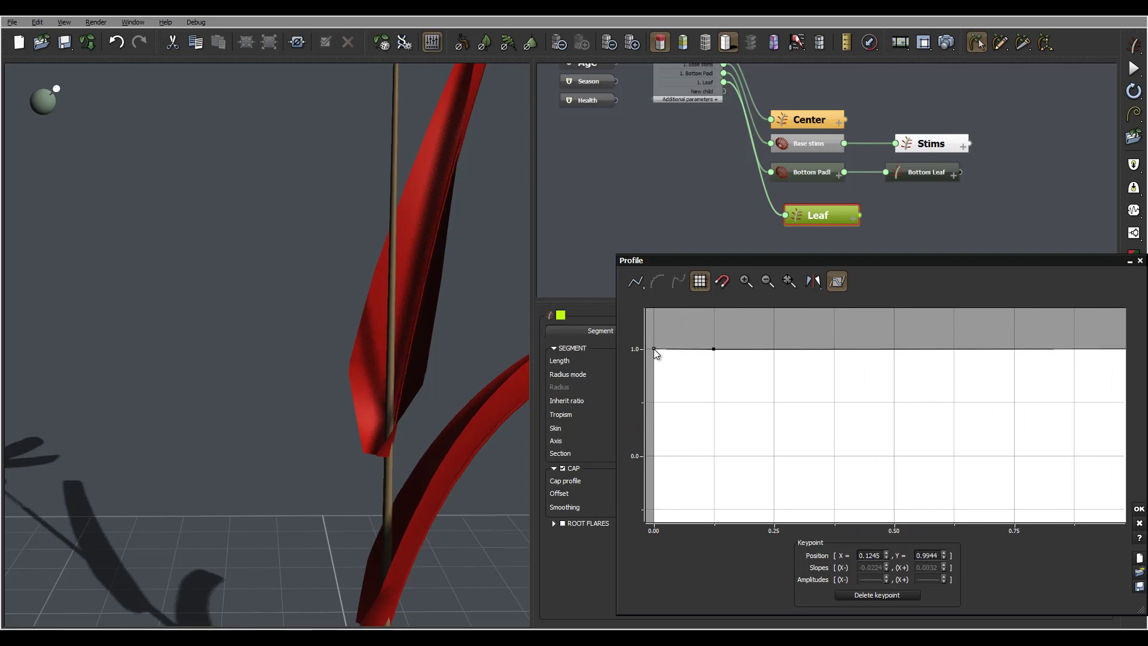
click(655, 348)
drag(652, 433, 649, 454)
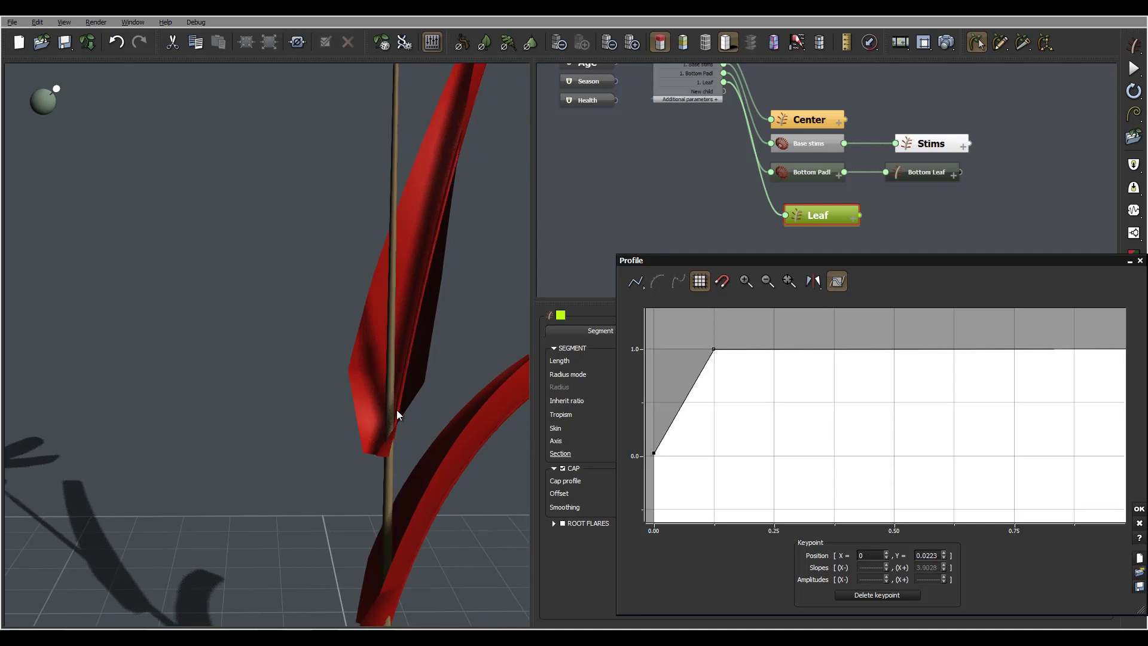
- Lower the section height profile's end keypoint to about 0.01, add a keypoint at about X 0.59, Y 1, and apply the profile
drag(959, 407, 702, 444)
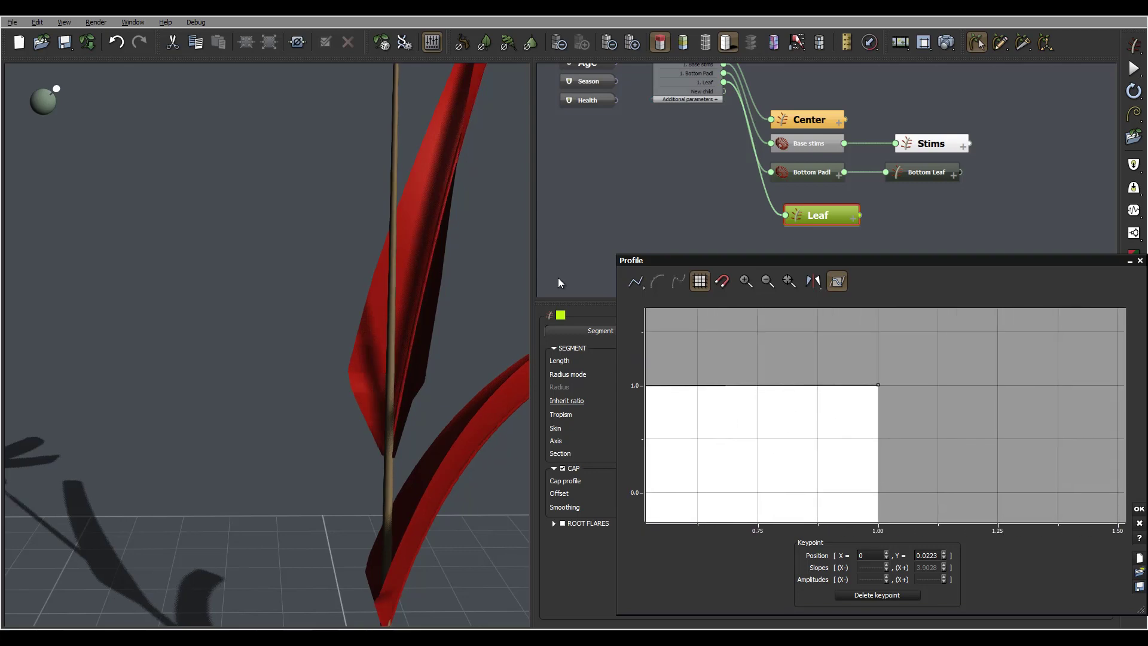
drag(479, 164, 415, 138)
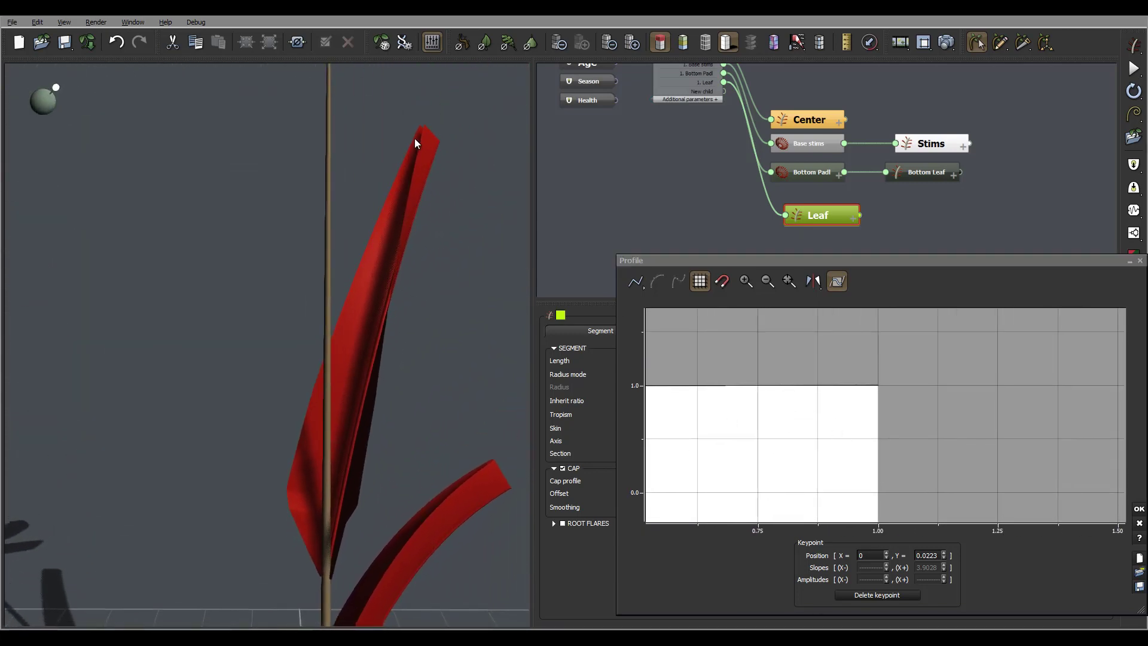
middle_drag(931, 431, 970, 388)
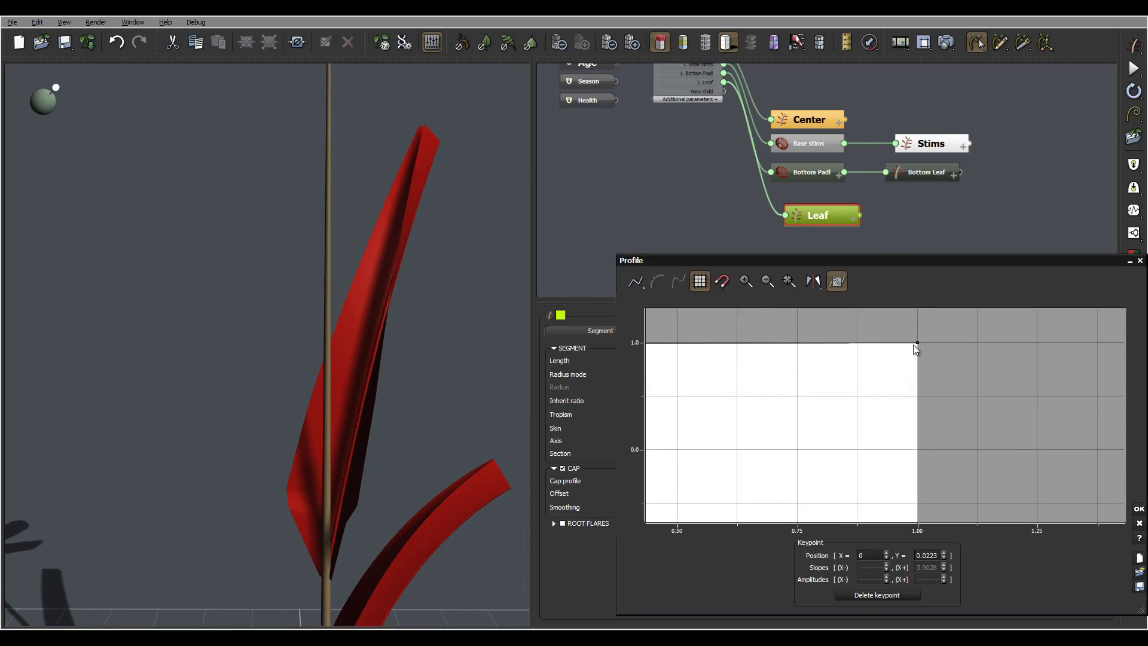
click(799, 346)
drag(919, 344, 924, 449)
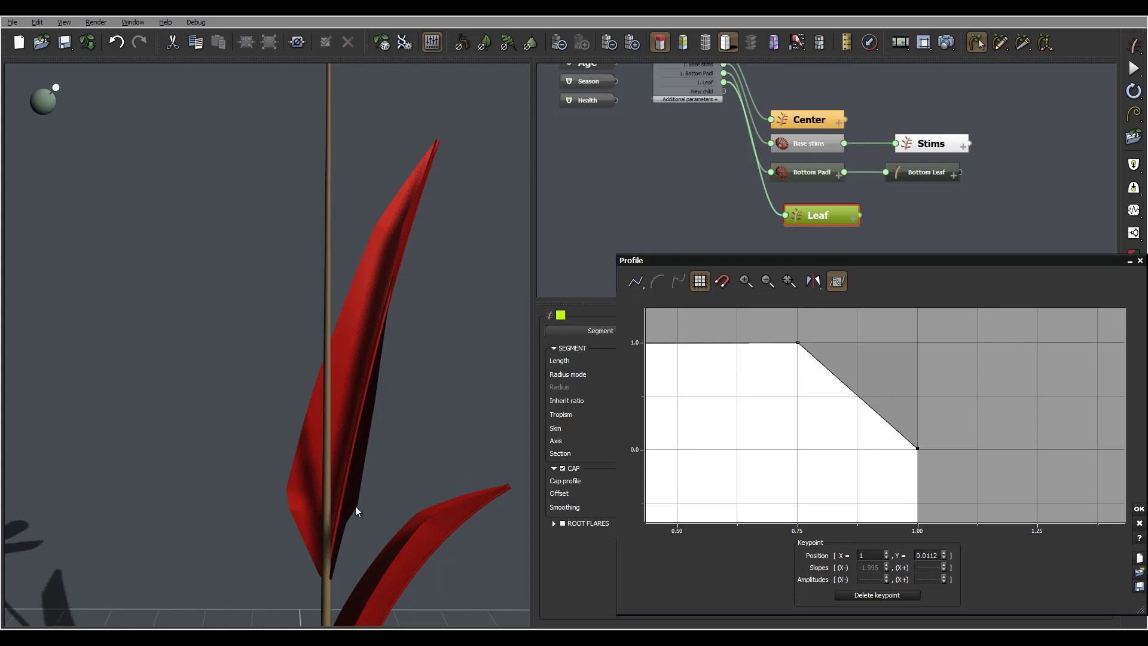
drag(798, 342, 720, 342)
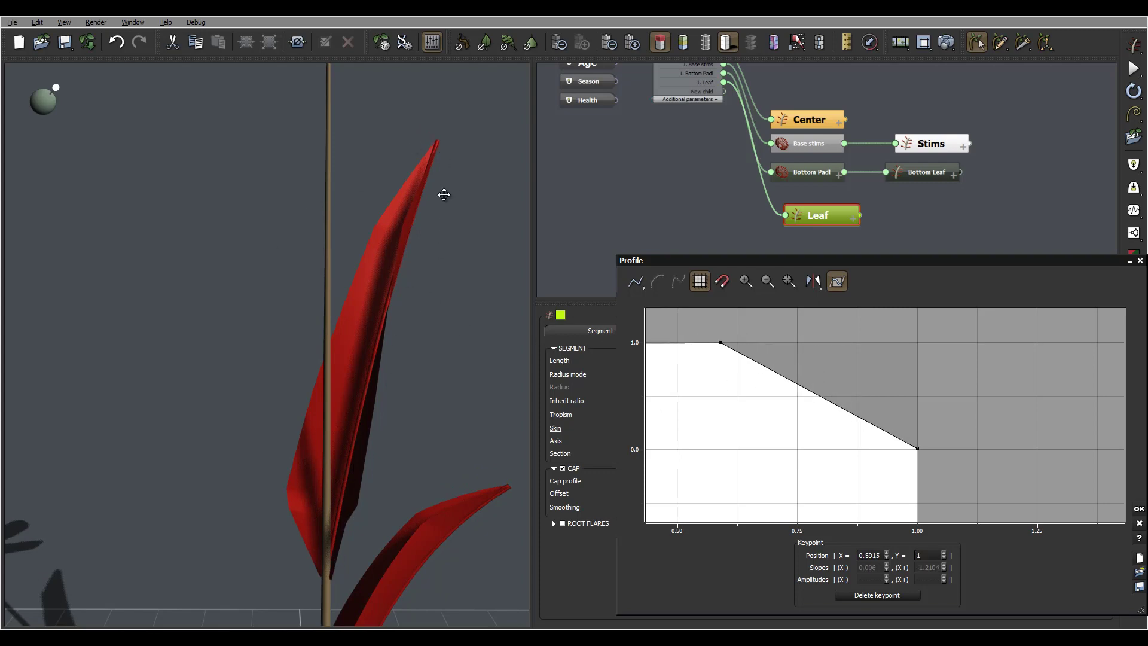
click(1140, 509)
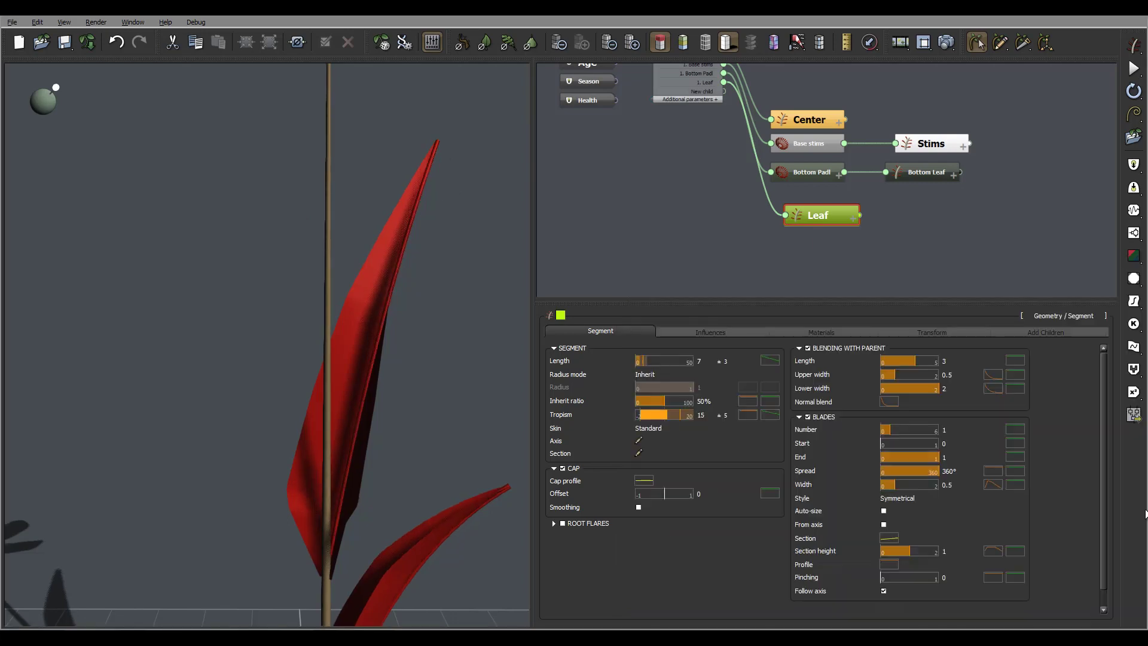
- Flatten the leaf blades by setting their section height to about 0.39
drag(917, 547, 898, 549)
drag(507, 308, 507, 311)
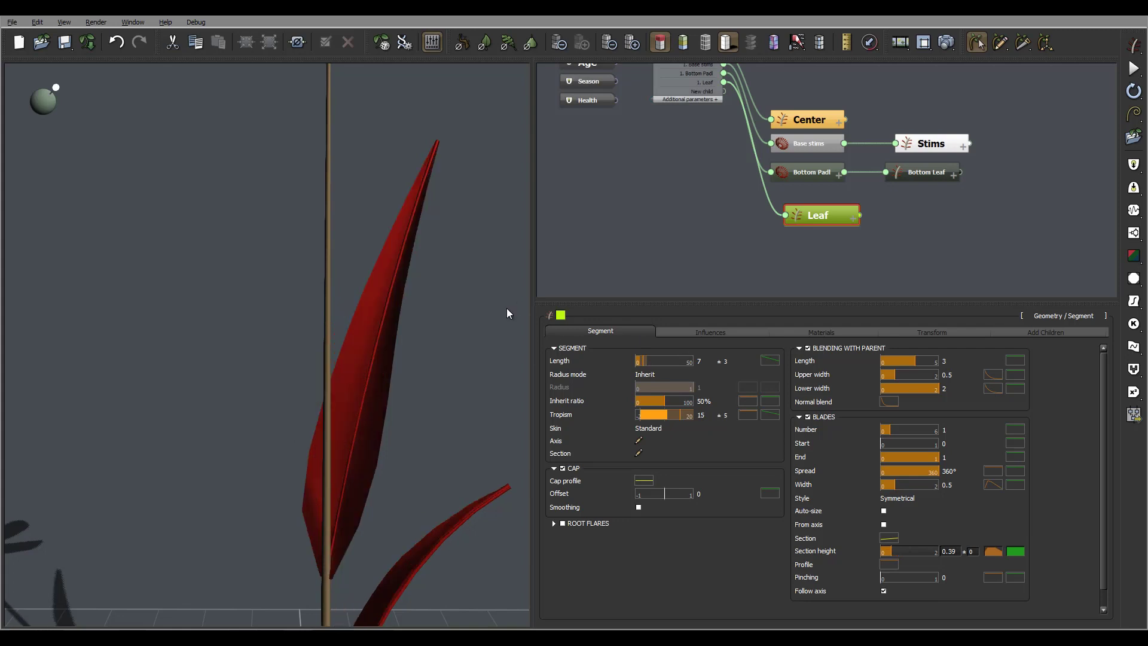
mouse_move(447, 307)
right_down()
mouse_move(421, 314)
mouse_move(447, 311)
right_up()
mouse_move(446, 311)
mouse_down()
mouse_move(408, 314)
mouse_move(455, 314)
mouse_up()
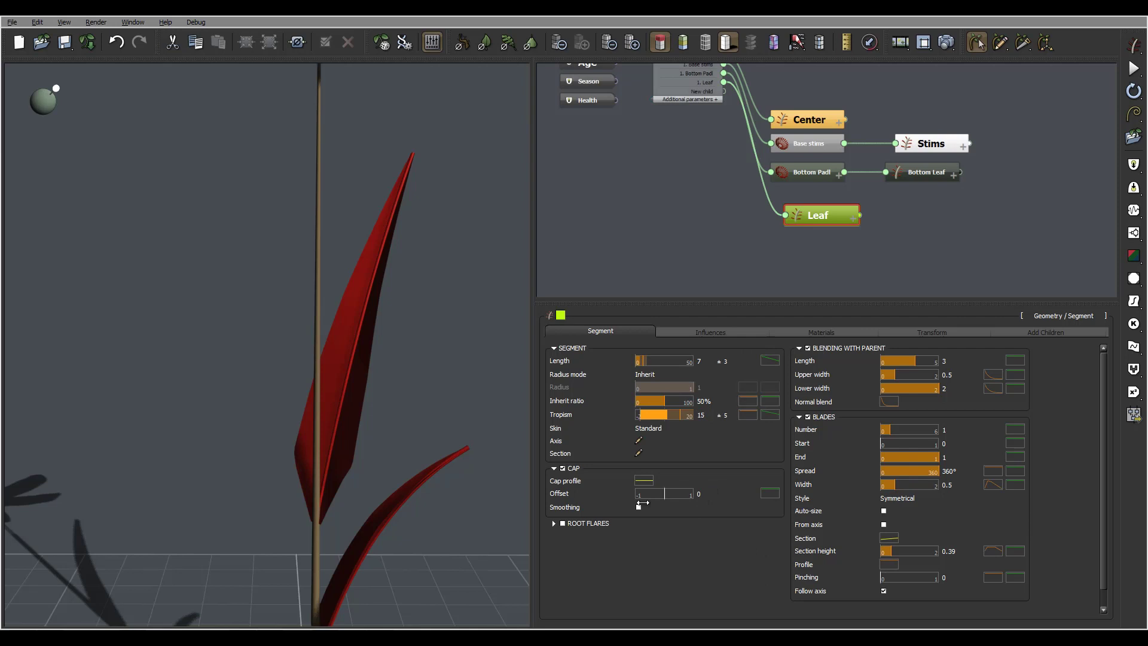
- Smooth the blades' section curve so its segments are curved, and apply it
drag(369, 364, 278, 186)
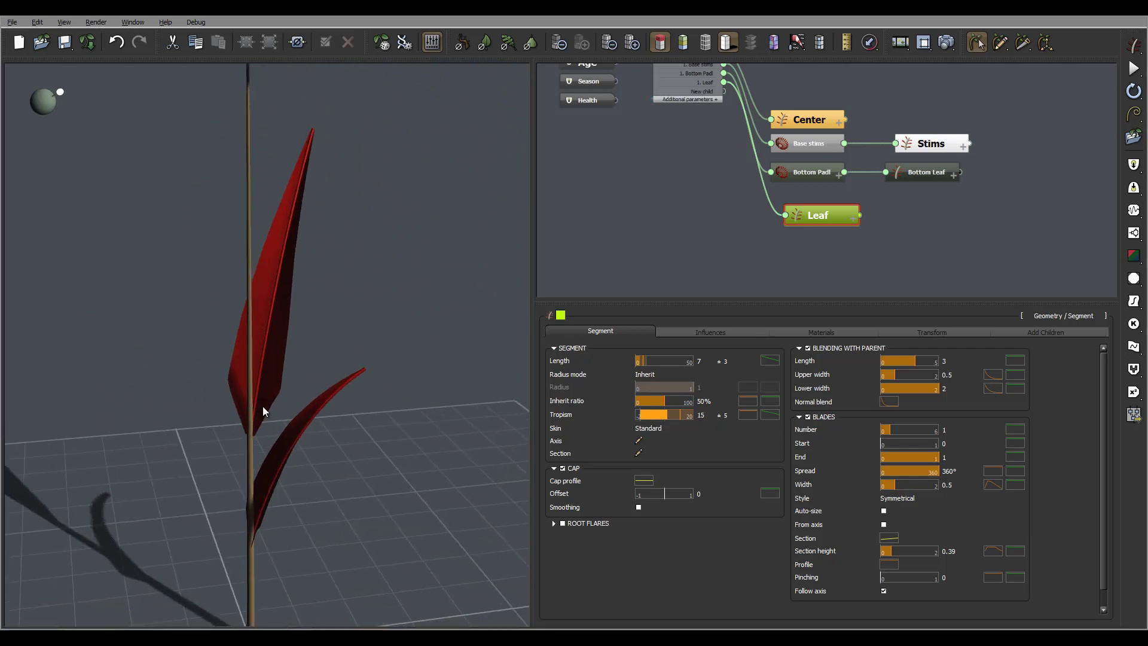
click(891, 537)
click(657, 282)
click(1140, 509)
- Add inherit ratio profile keypoints at about X 0.09, Y 1.0 and X 0.16, lowering the latter to about X 0.17, Y 0.20
click(751, 403)
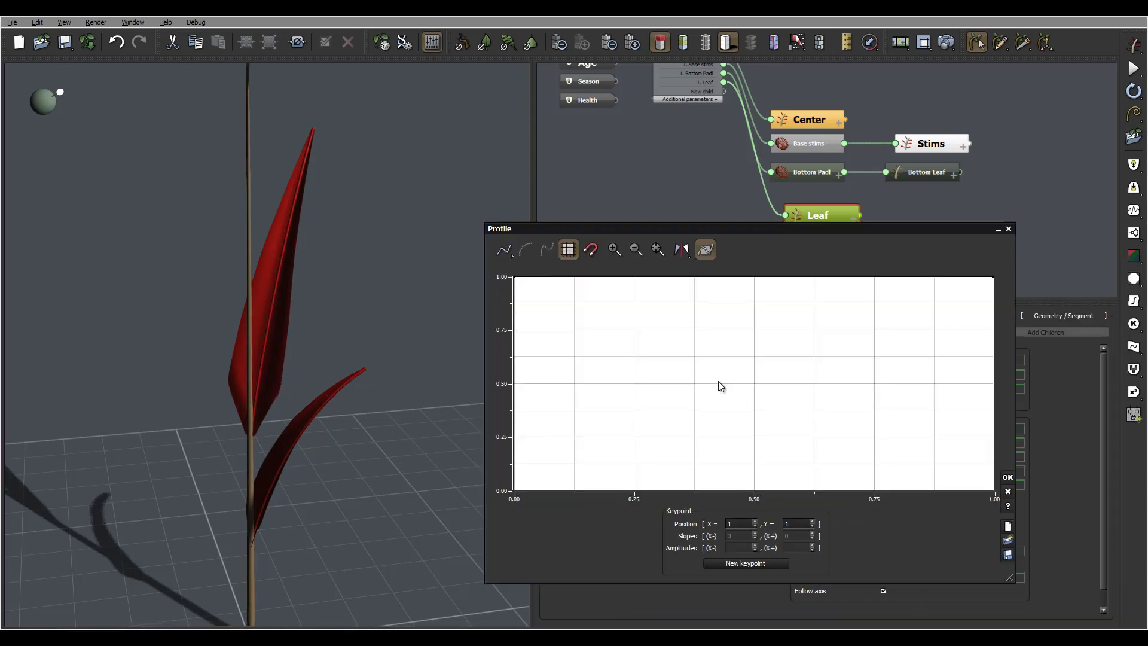
drag(800, 395, 815, 425)
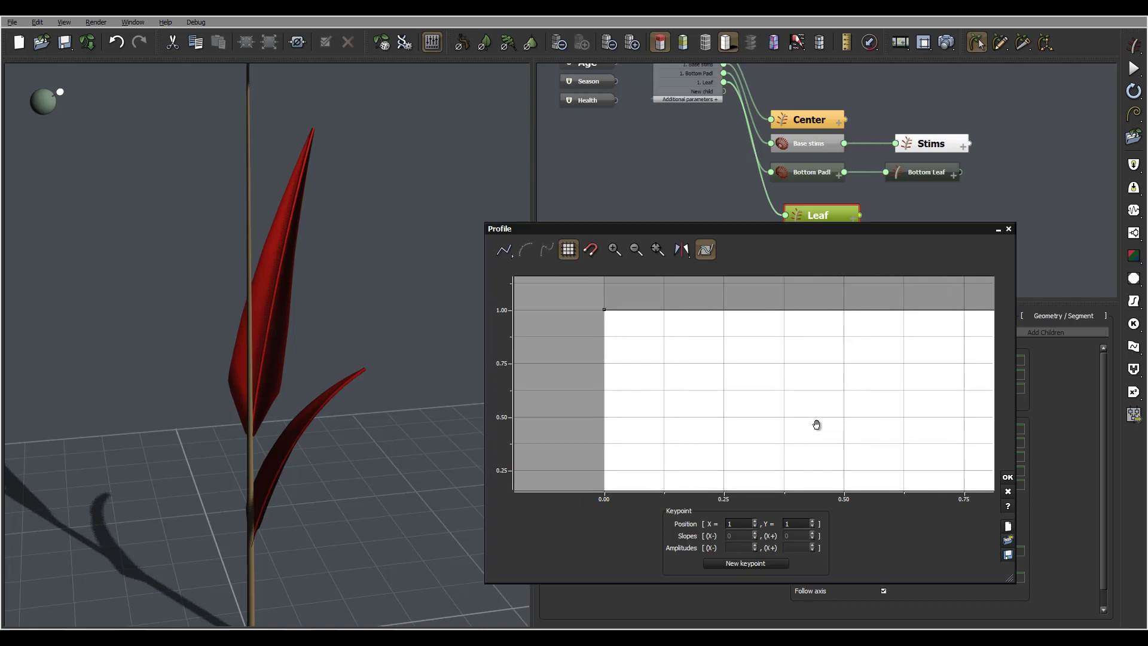
click(648, 311)
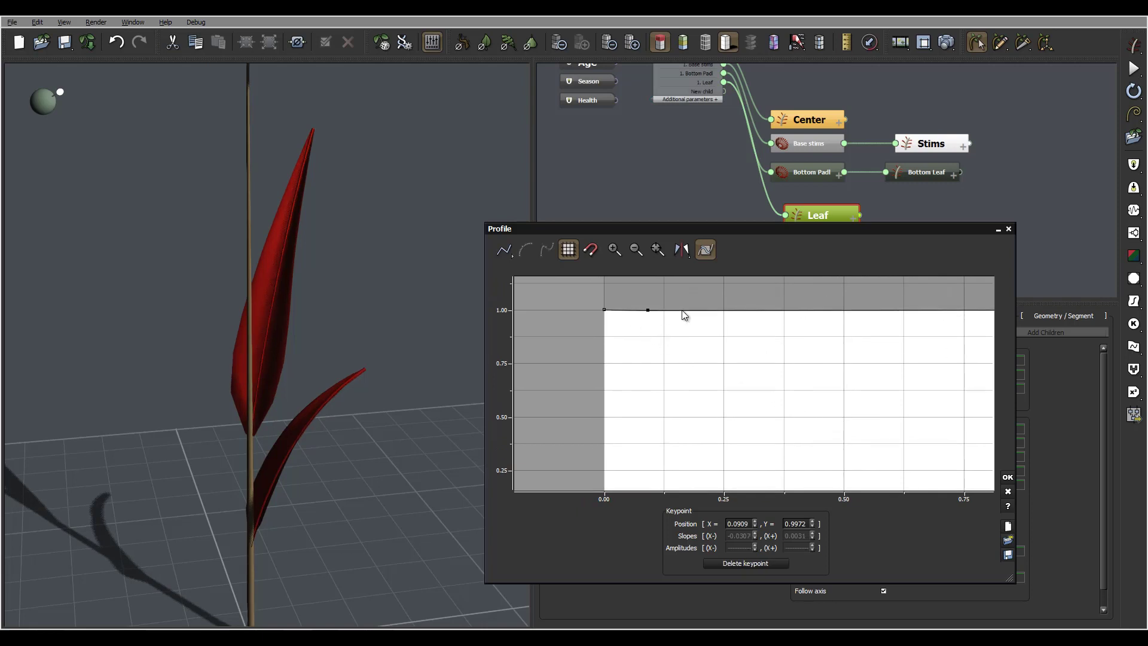
click(683, 309)
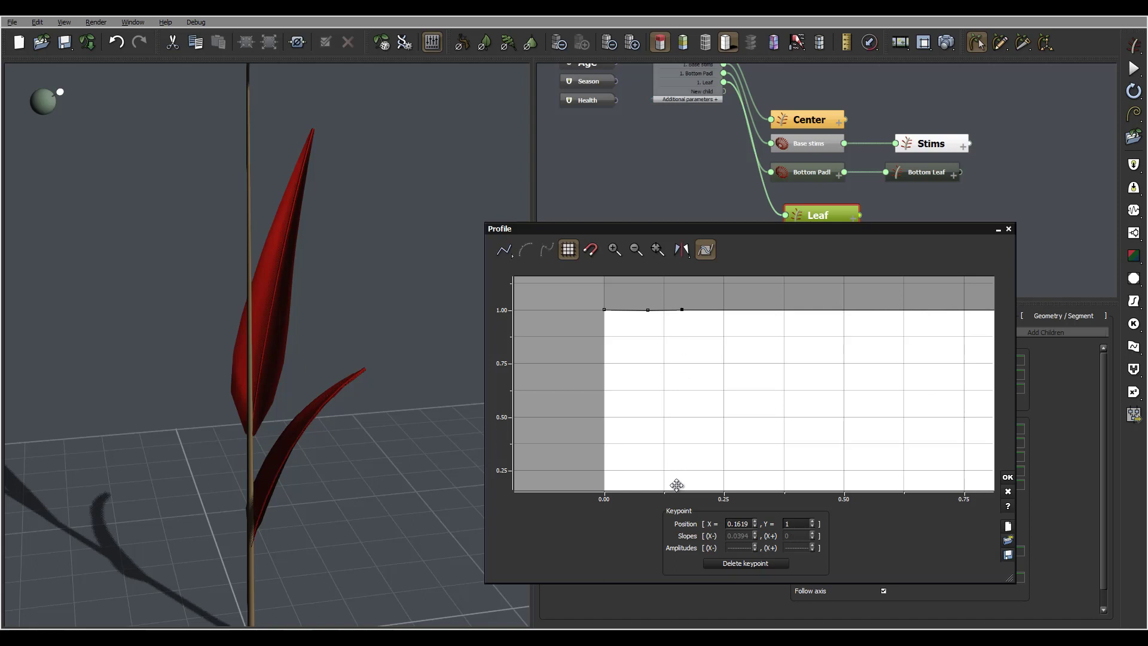
drag(676, 485, 683, 481)
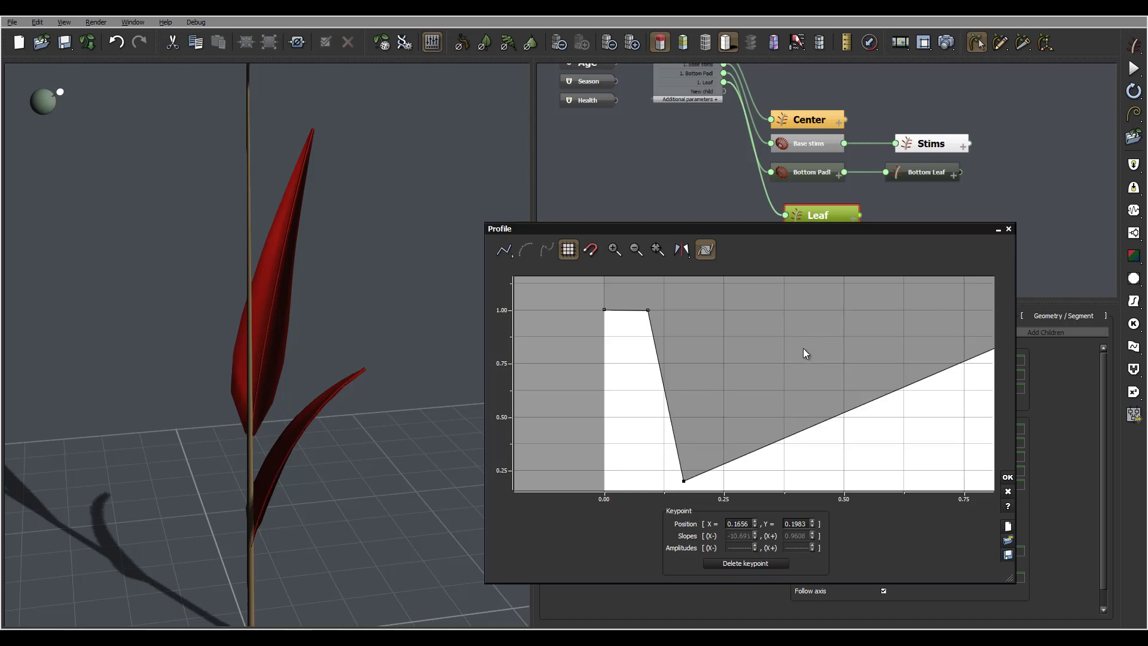
- Lower the inherit ratio profile's third keypoint and its end keypoint to 0
middle_drag(797, 417, 820, 312)
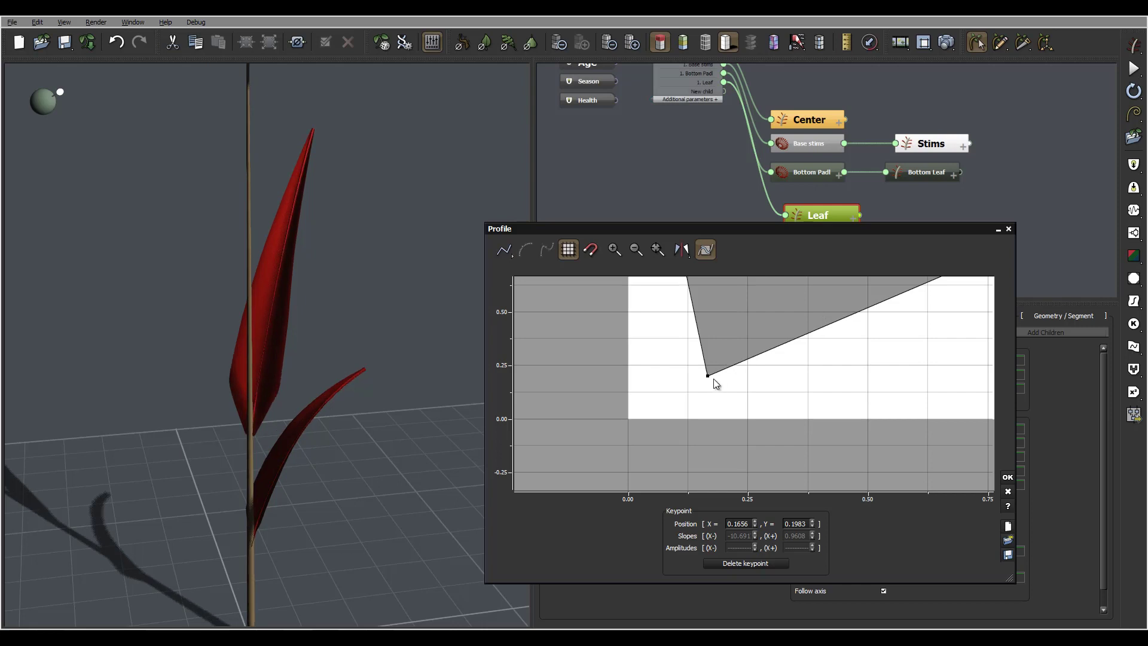
drag(702, 393, 693, 418)
drag(873, 375, 588, 467)
drag(823, 296, 849, 525)
drag(874, 423, 896, 357)
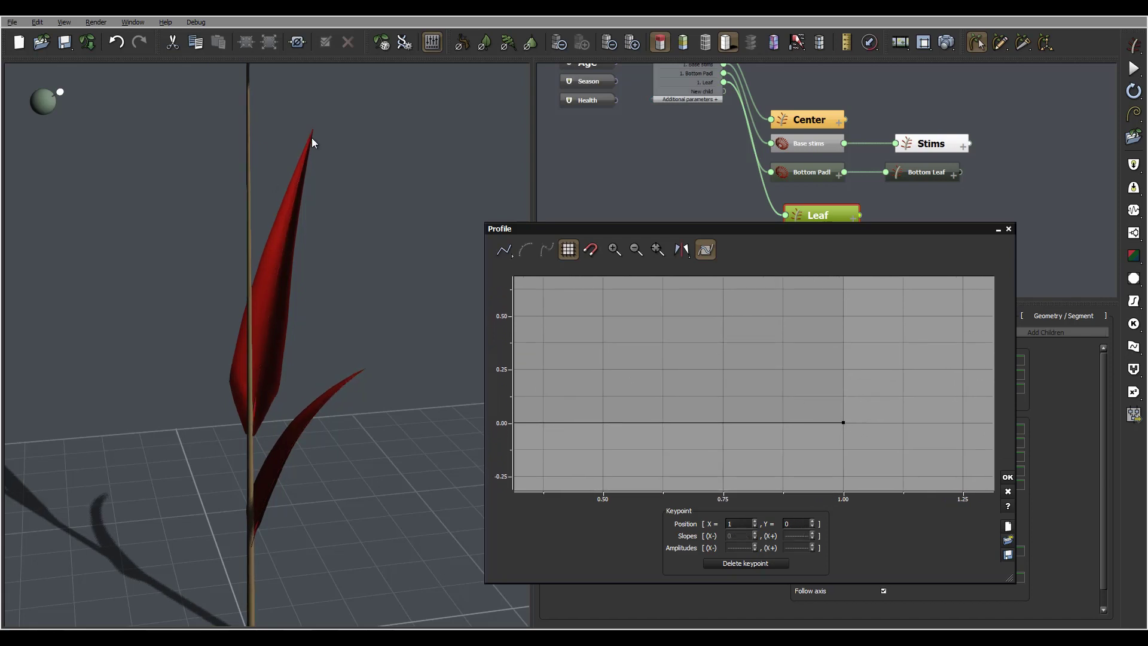
- Move the inherit ratio profile's second keypoint to about X 0.08, Y 0.92 and apply the profile
drag(720, 376, 867, 408)
drag(767, 390, 803, 484)
drag(583, 326, 576, 343)
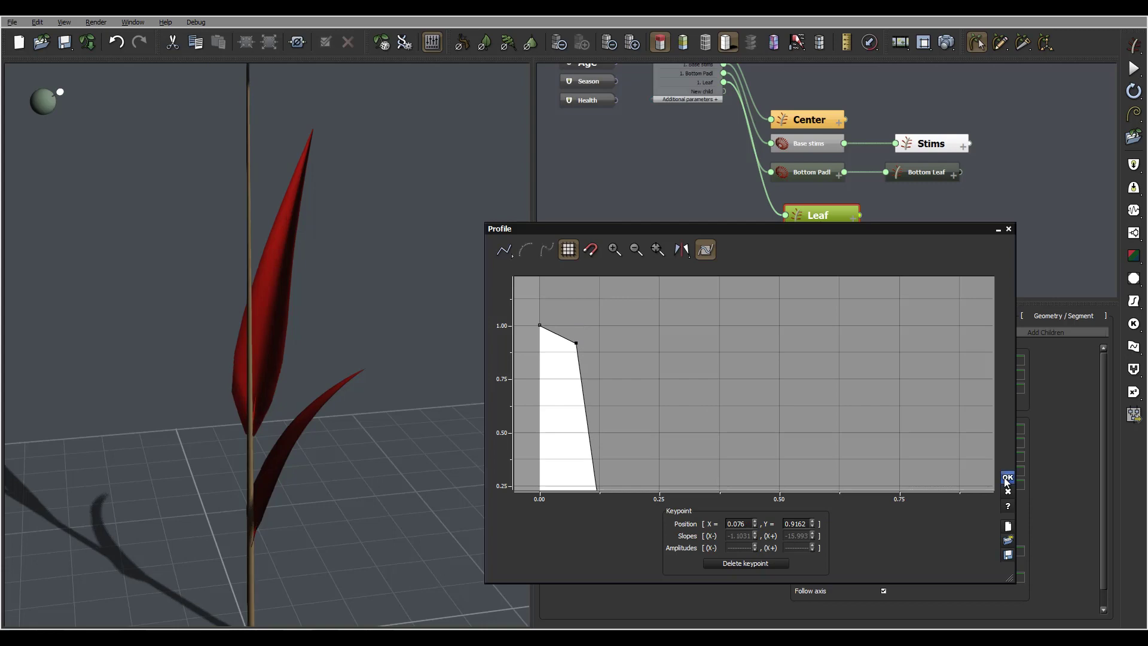
click(1008, 476)
- Set the frequency of the leaf's axis perturbation to 0.5
drag(256, 359, 288, 464)
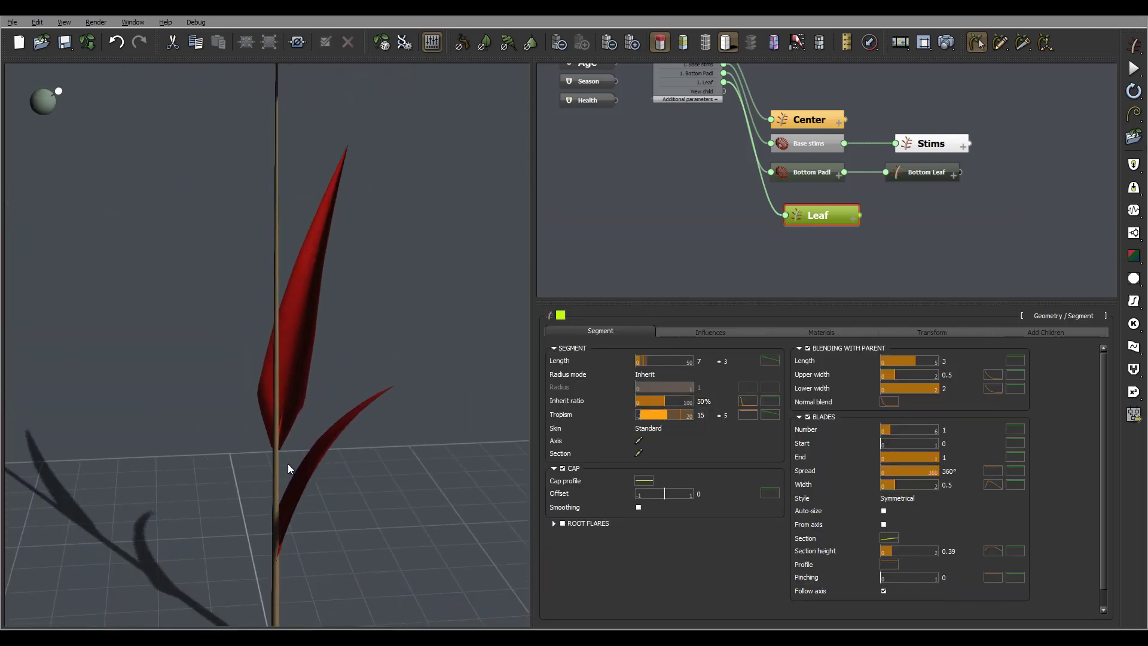
mouse_move(414, 319)
mouse_down()
mouse_move(372, 325)
mouse_move(397, 321)
mouse_up()
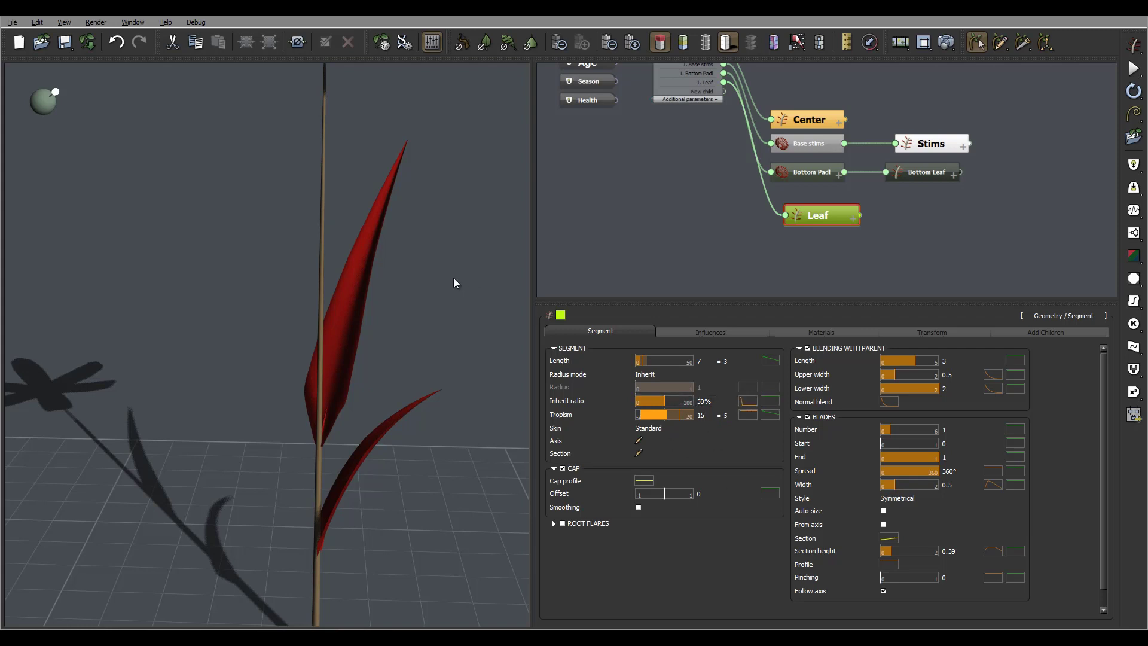
click(675, 332)
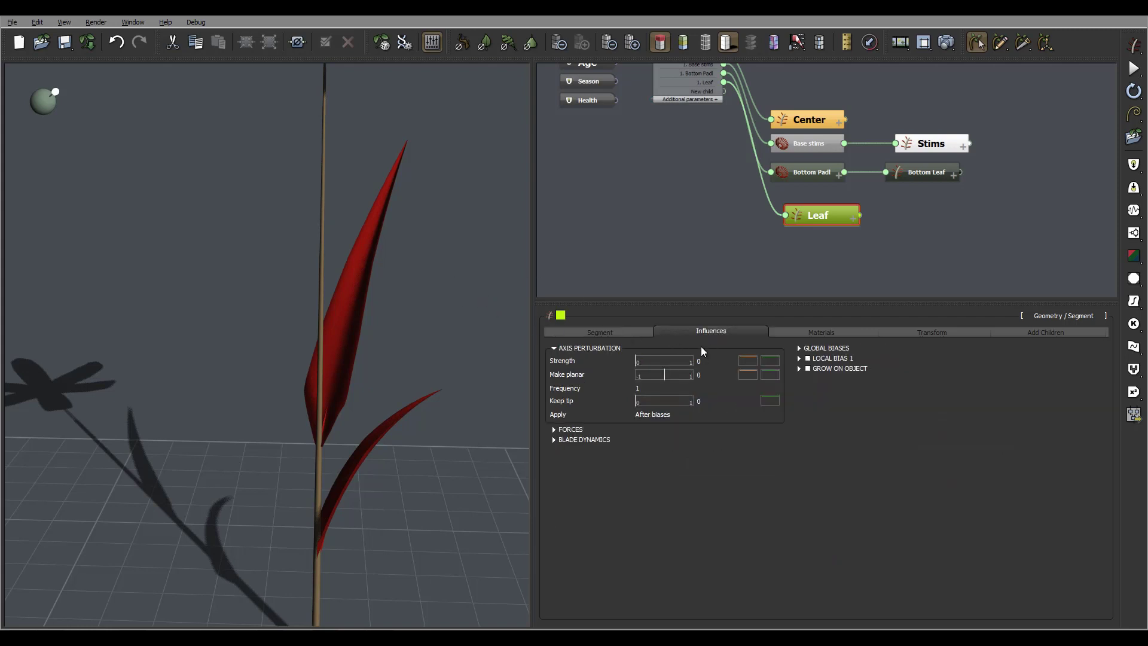
click(654, 388)
text(0.5)
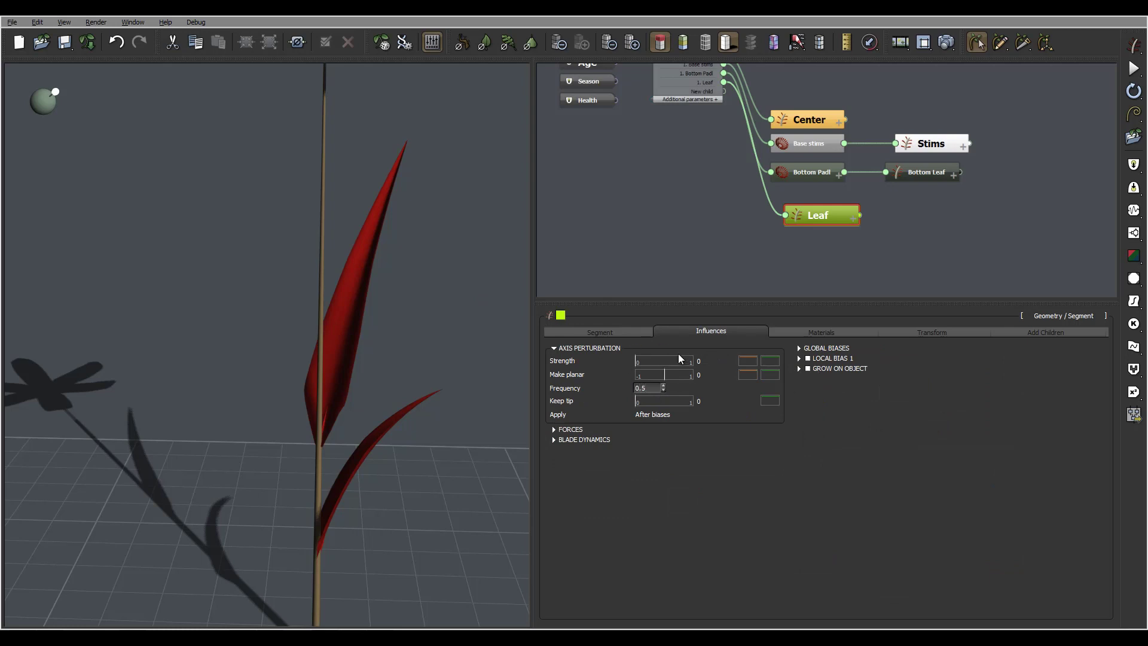
key(Return)
- Set the strength of the leaf's axis perturbation to 0.1 and enter a slight variation for it
double_click(701, 361)
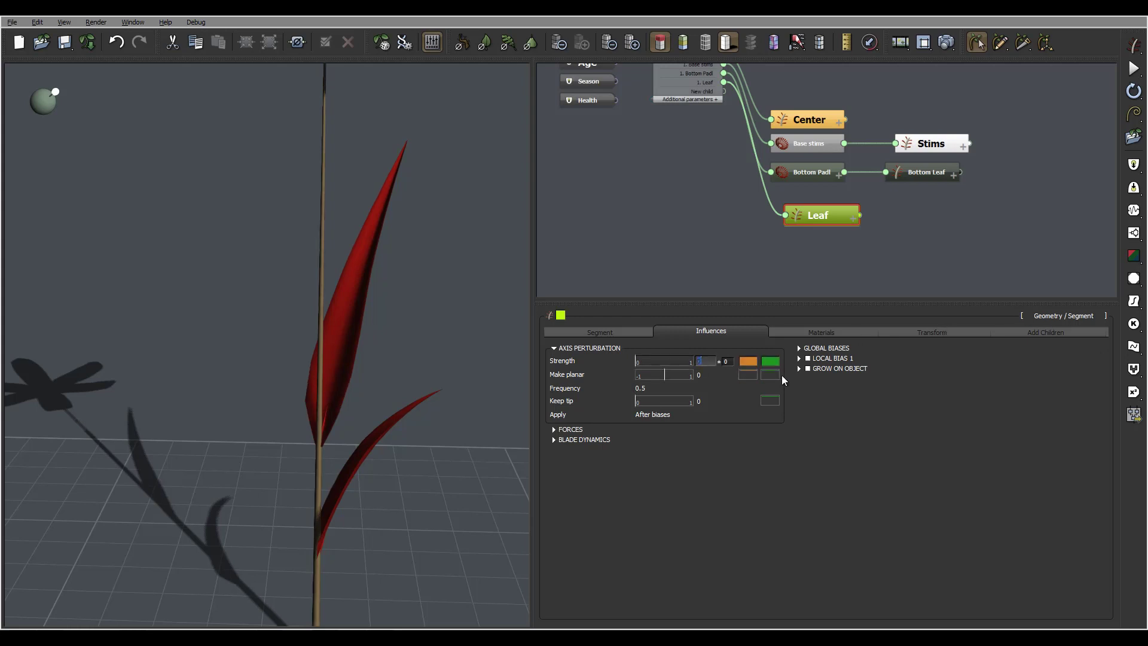
text(0.1)
double_click(732, 362)
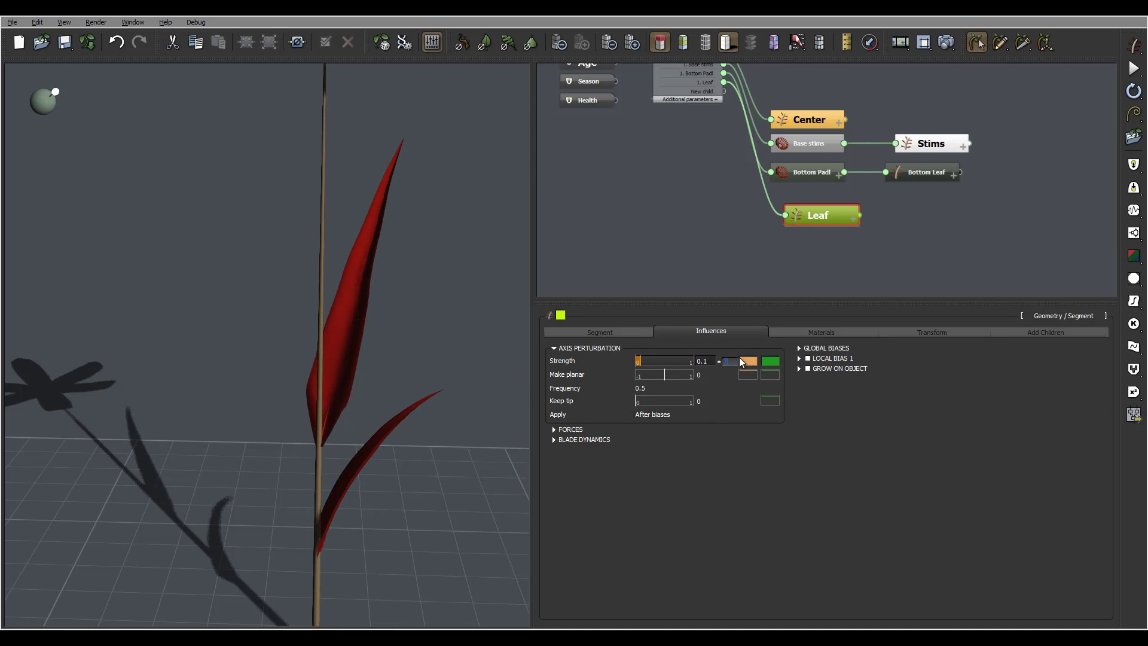
text(0.0)
key(Return)
- Give the Stam segment an axis perturbation with a frequency of 0.5 and a strength of 0.2
mouse_move(439, 265)
middle_down()
mouse_move(371, 267)
mouse_move(429, 265)
middle_up()
scroll(429, 265, down, 5)
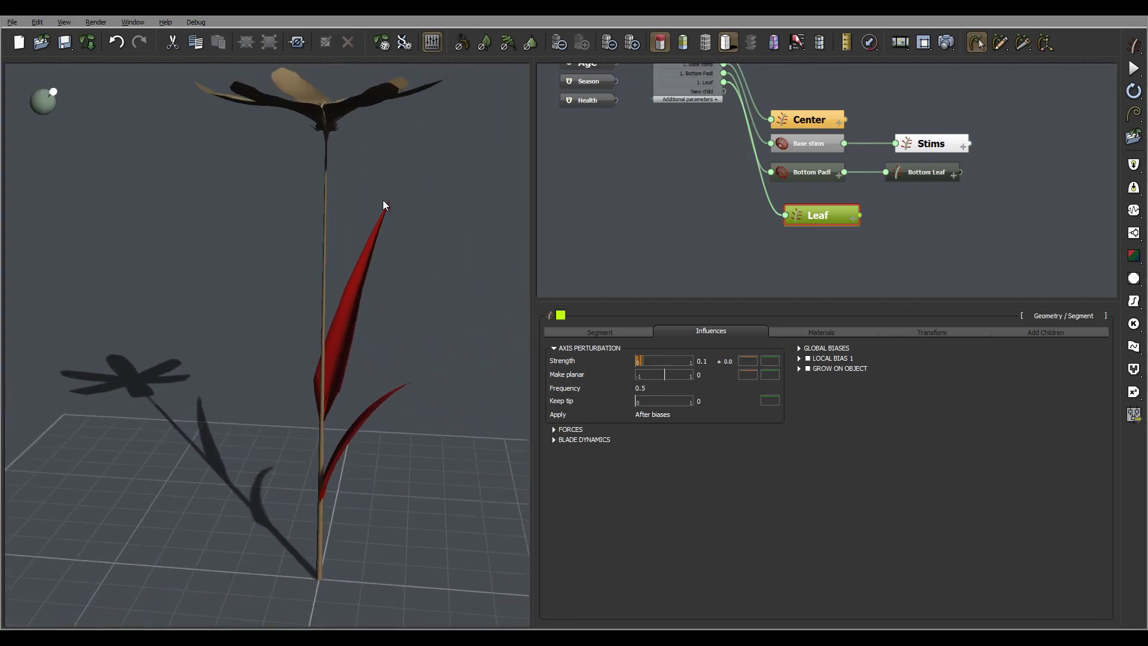
middle_drag(383, 200, 402, 243)
drag(402, 247, 424, 216)
middle_drag(724, 210, 739, 314)
click(713, 120)
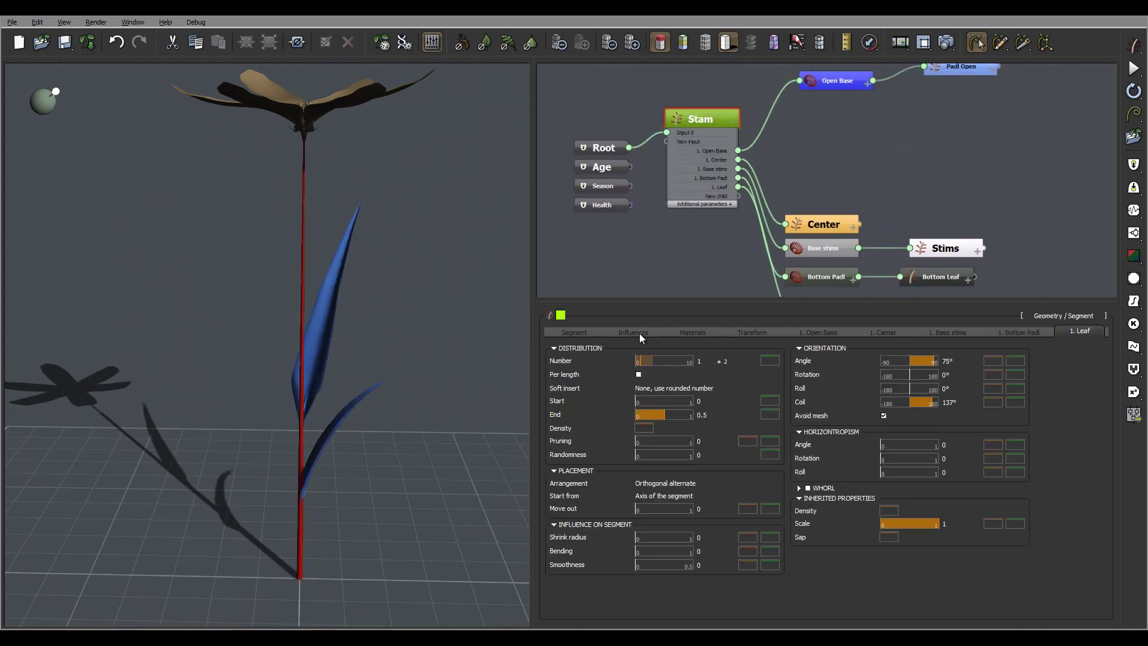
click(640, 333)
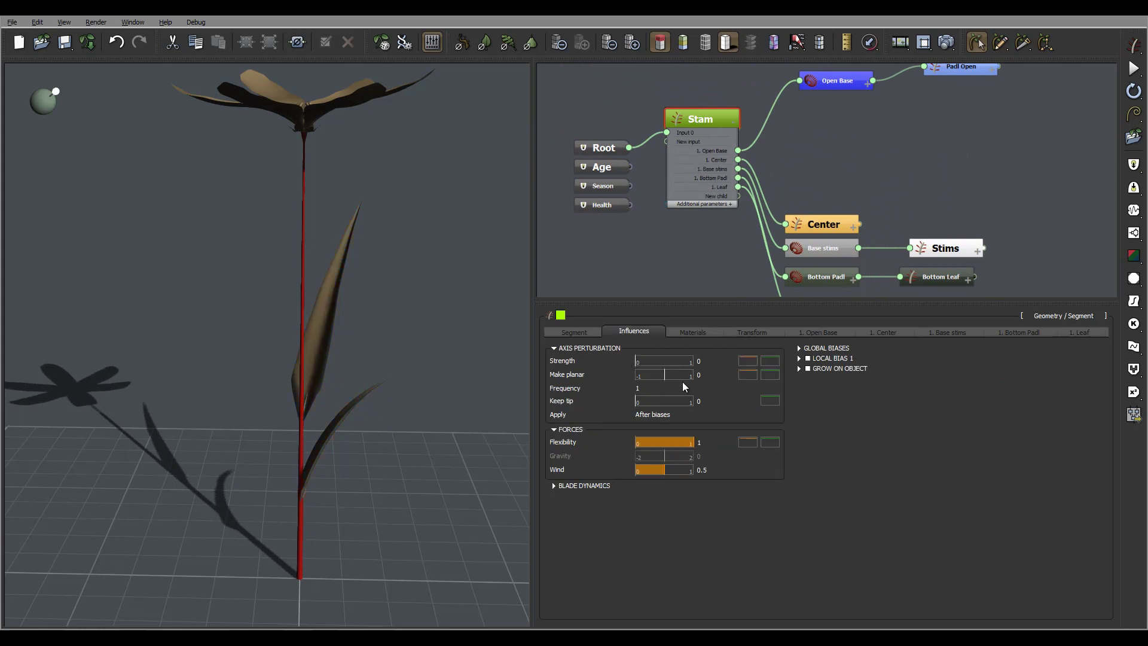
double_click(652, 386)
text(0.5)
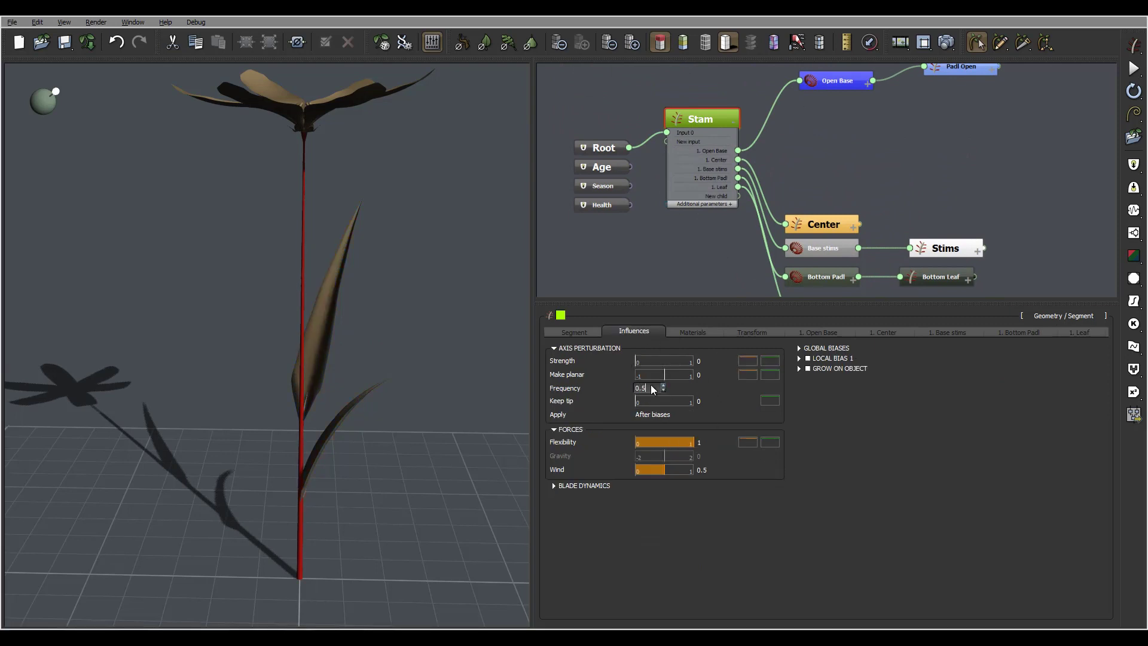
double_click(712, 360)
text(0.2)
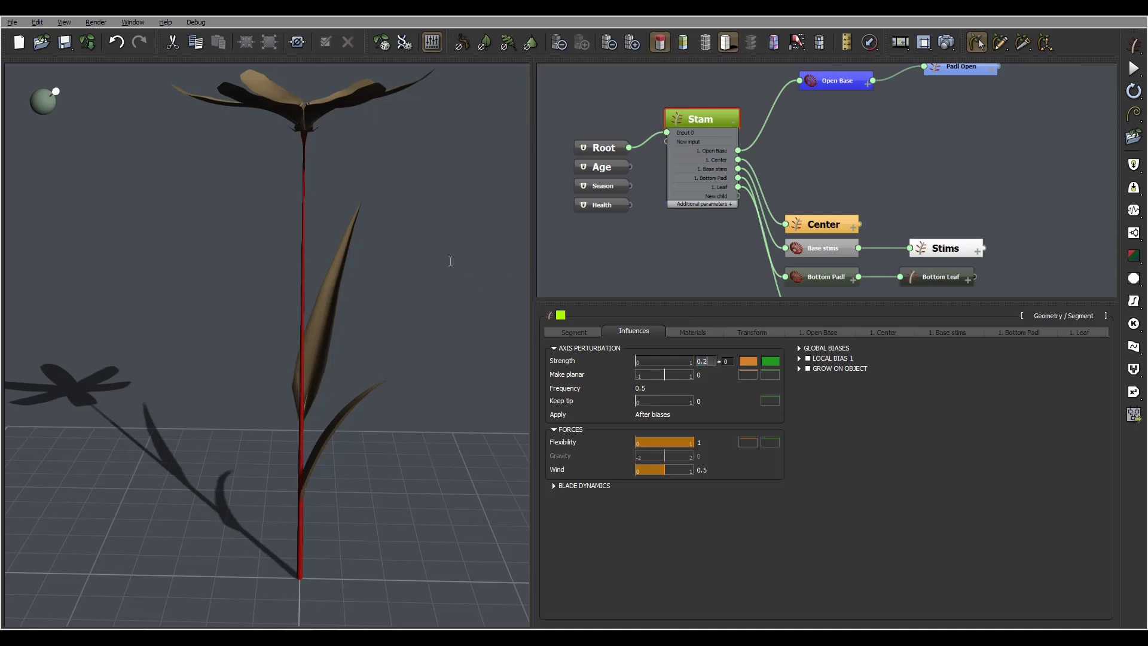
key(Return)
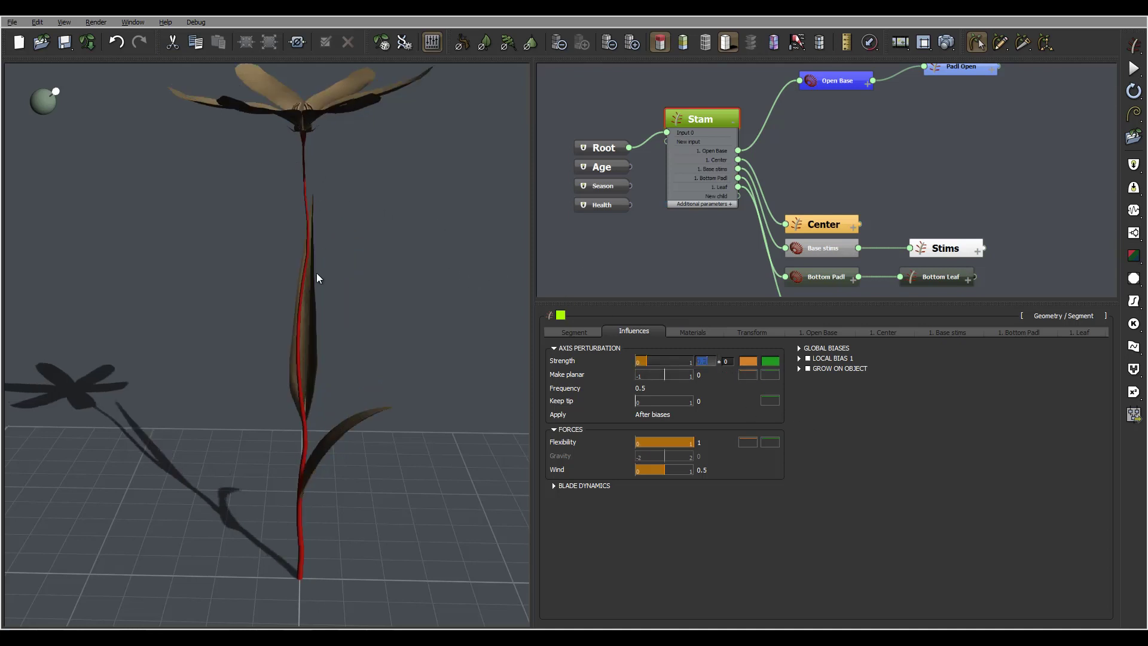
- Set the stem's axis perturbation frequency to 0.2
mouse_move(355, 343)
right_down()
mouse_move(404, 323)
mouse_move(336, 330)
right_up()
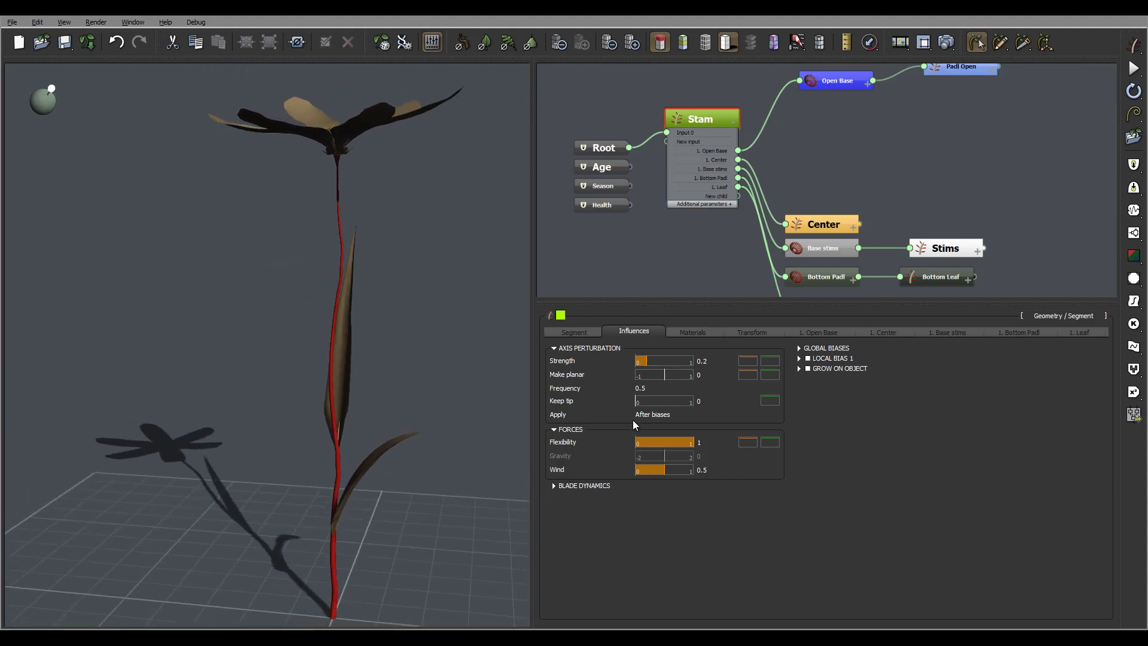
double_click(645, 392)
text(0.2)
key(Return)
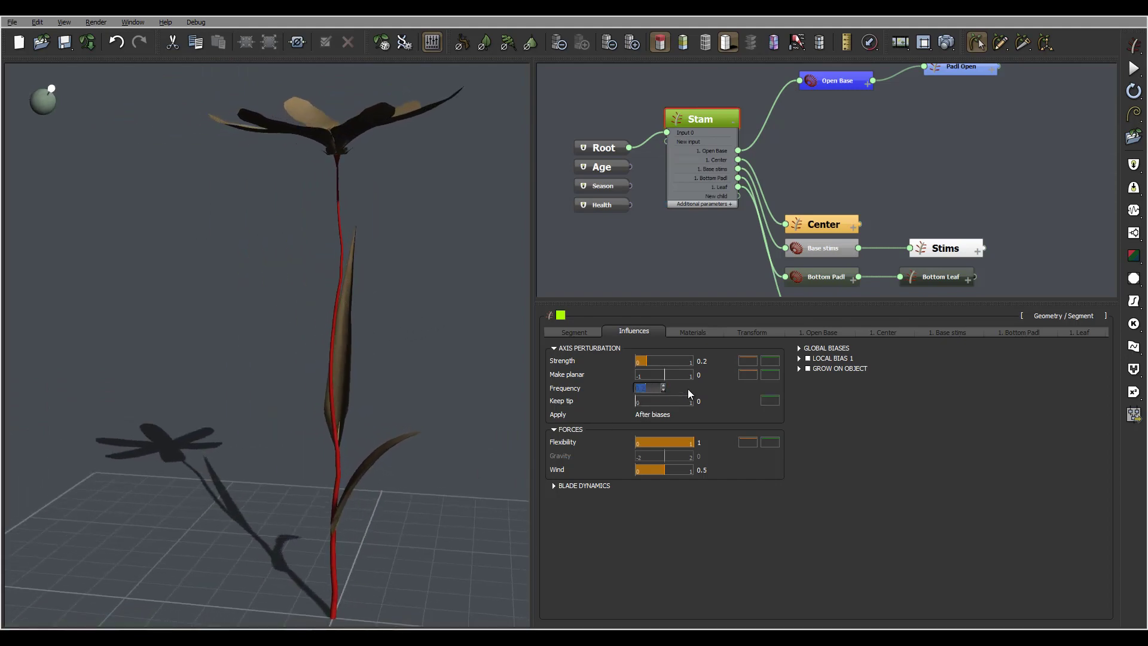
text(0.2)
key(Return)
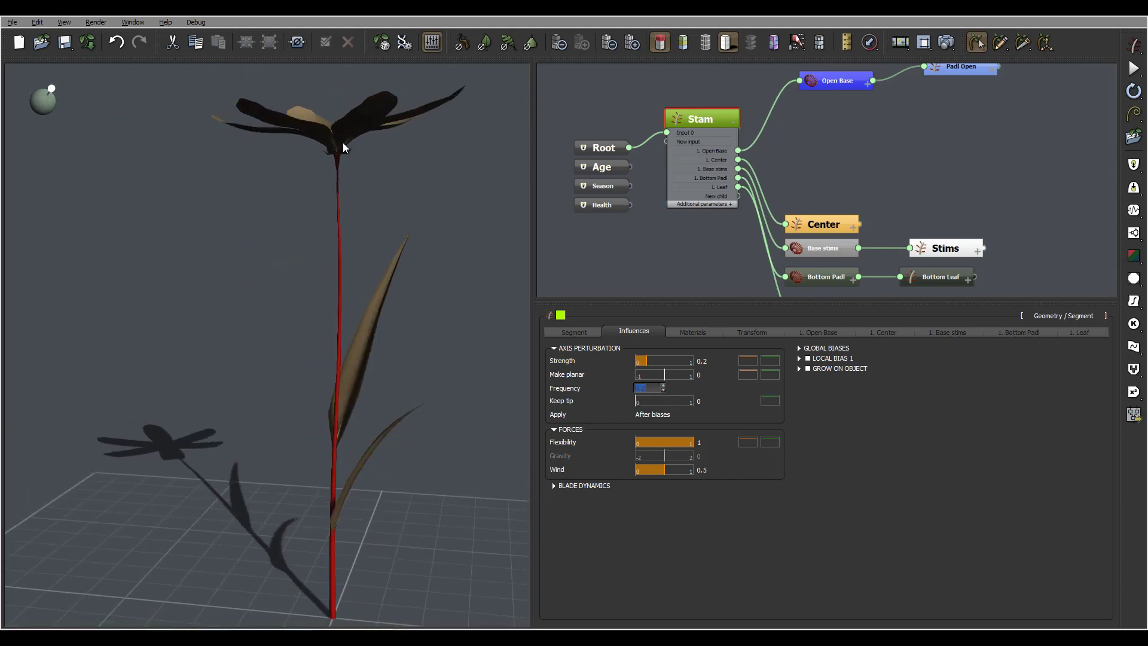
- Enable Local Bias 1 on the Stam segment and set its type to Curl
drag(377, 192, 352, 189)
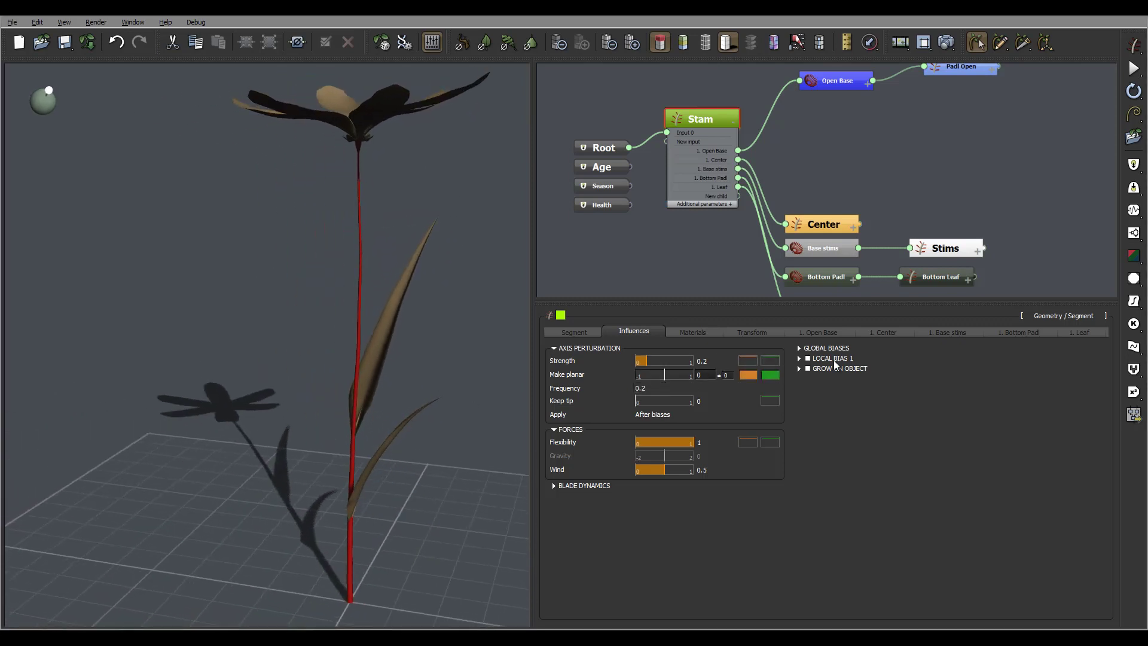
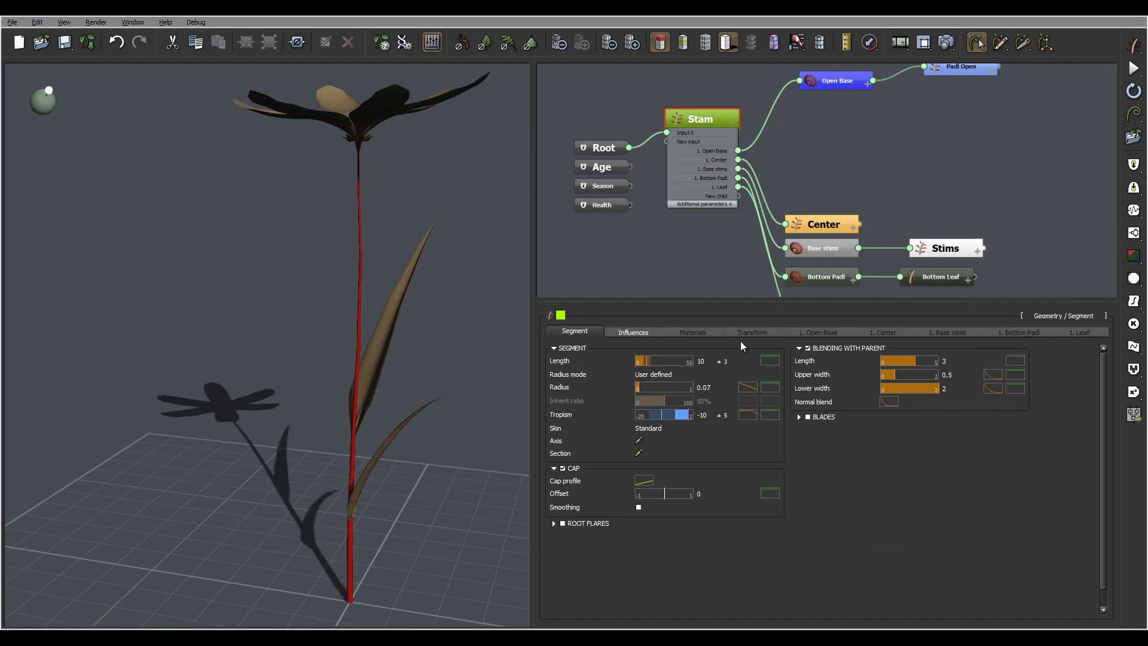
click(635, 333)
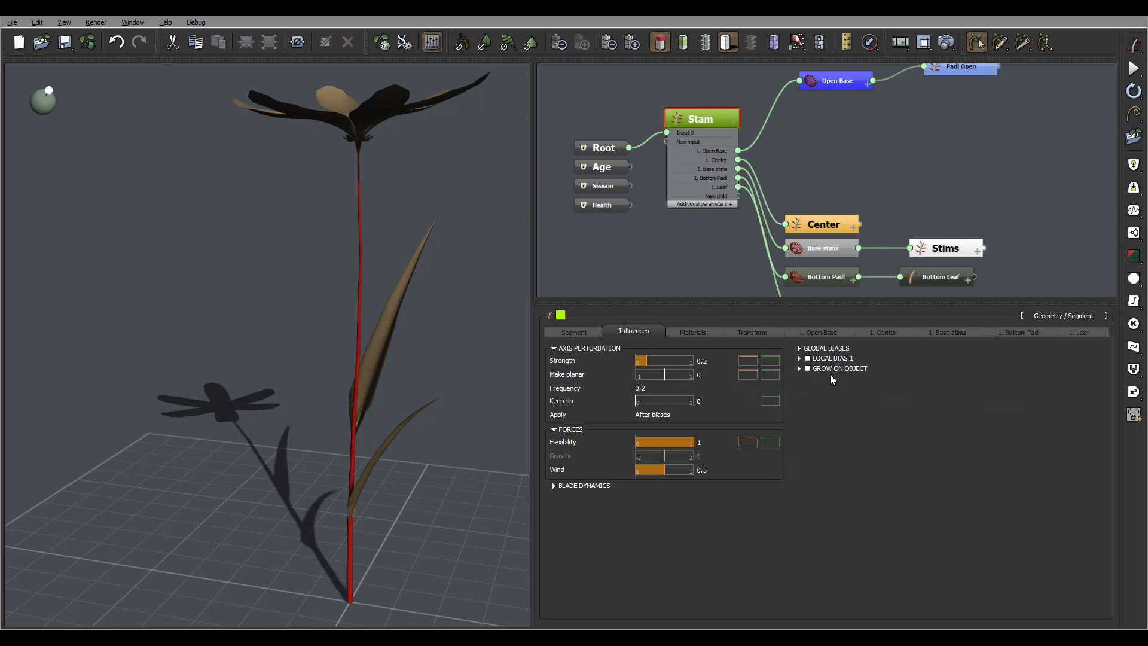
click(865, 359)
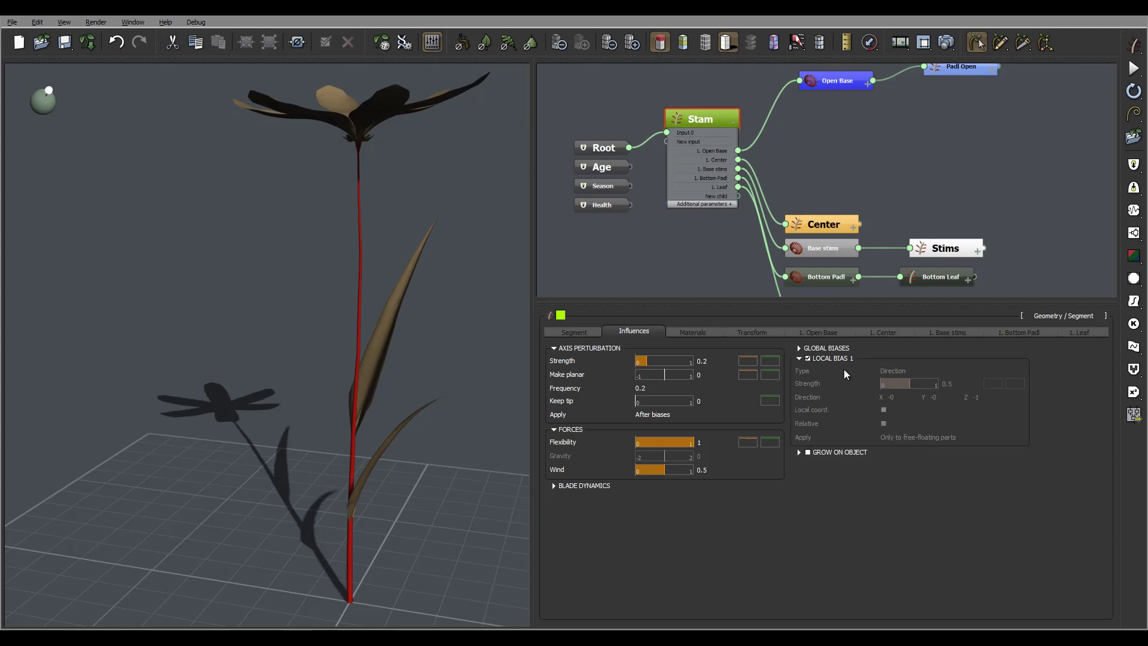
click(910, 362)
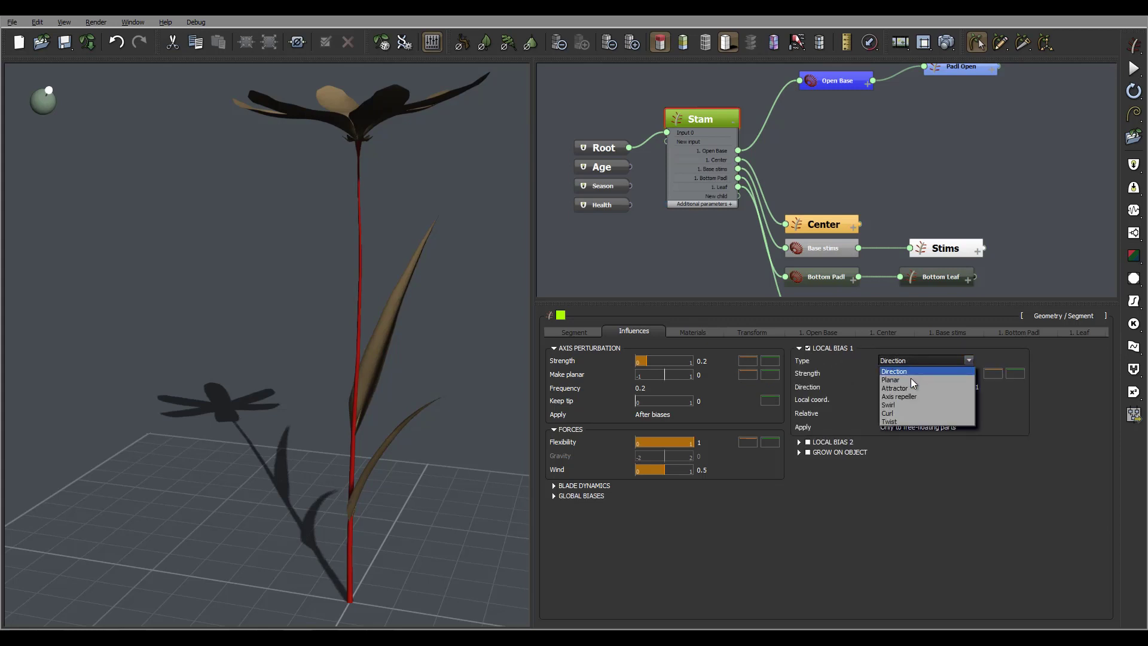
click(911, 414)
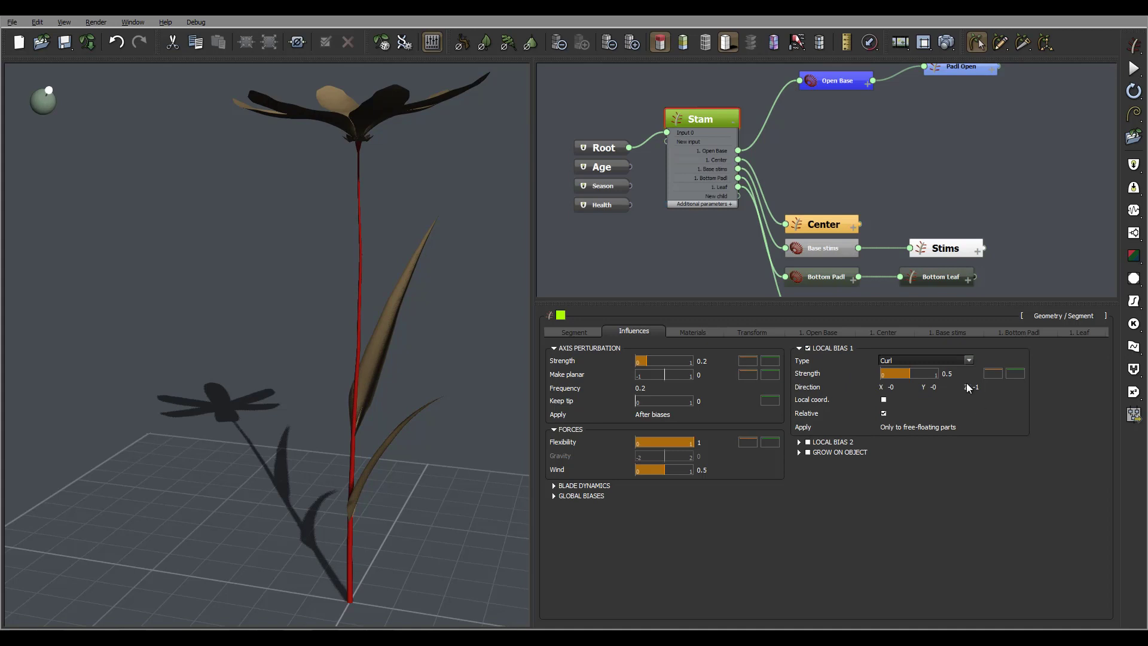
- Set the strength of the stem's Curl bias to 0.2 with a variation of 0.2
key(BackSpace)
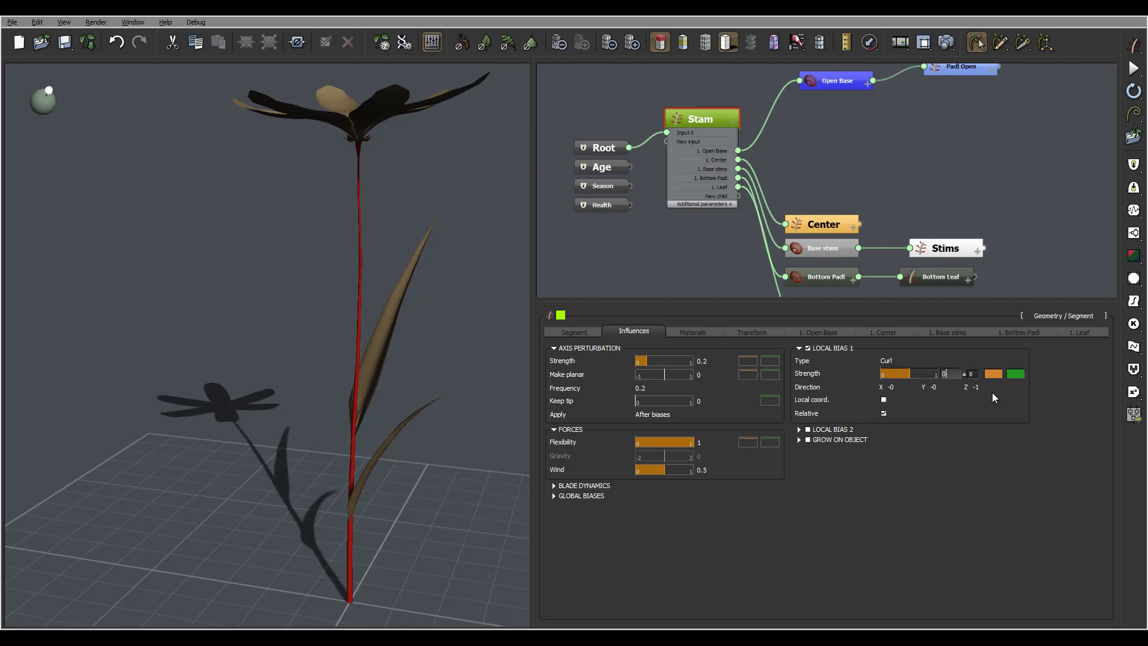
text(1)
key(BackSpace)
text(2)
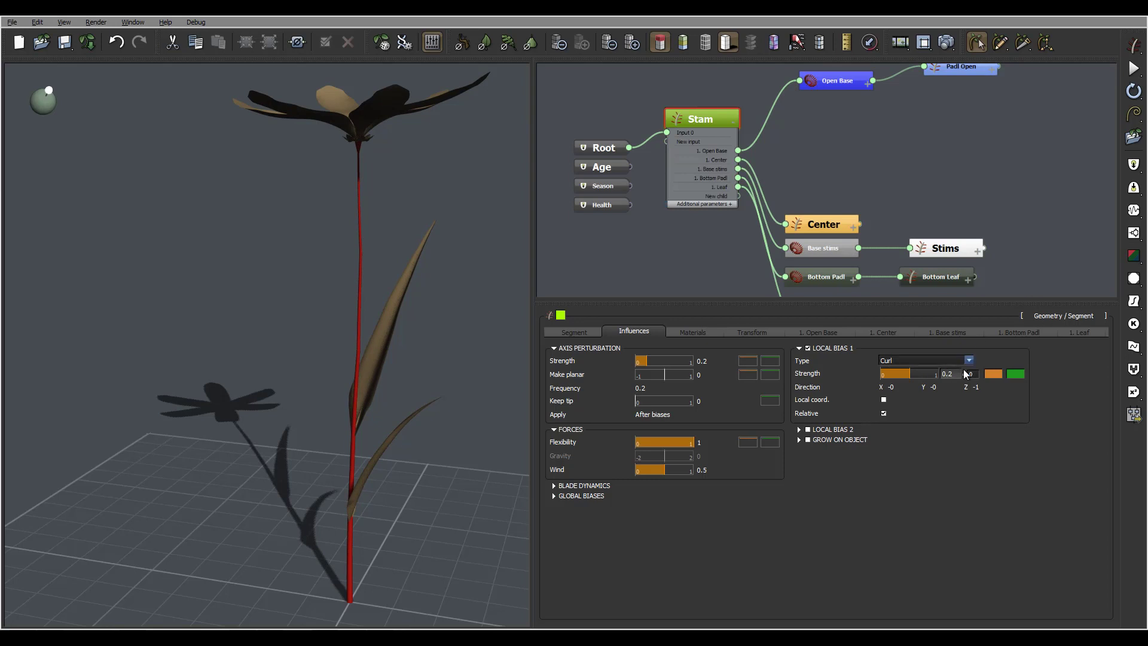
key(Tab)
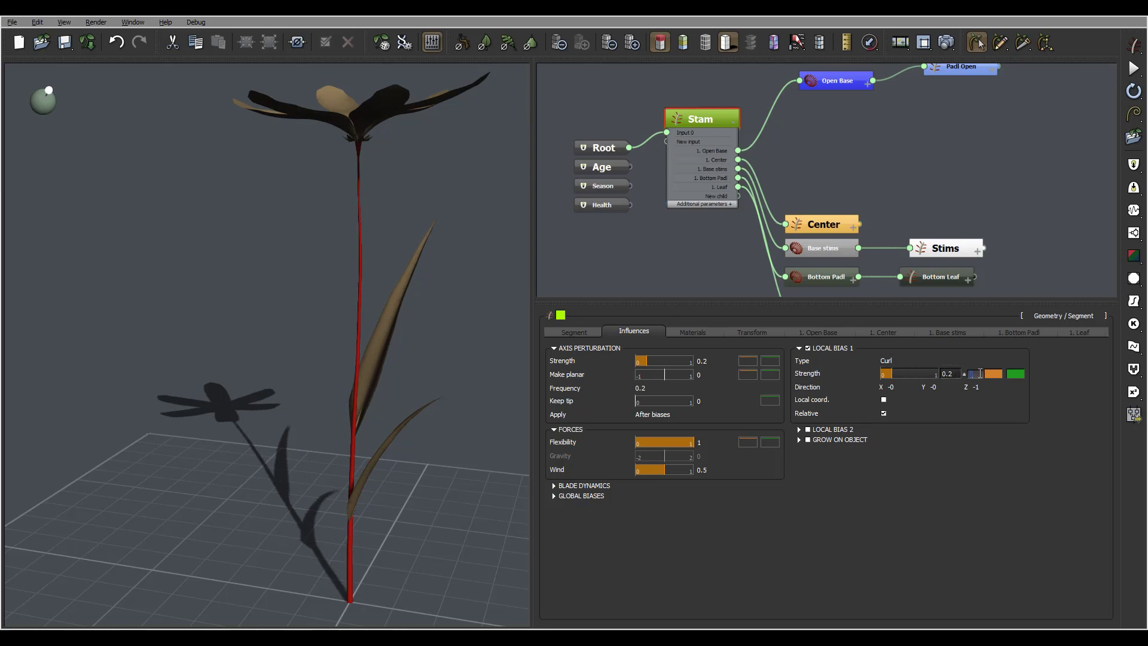
text(0.2)
key(Return)
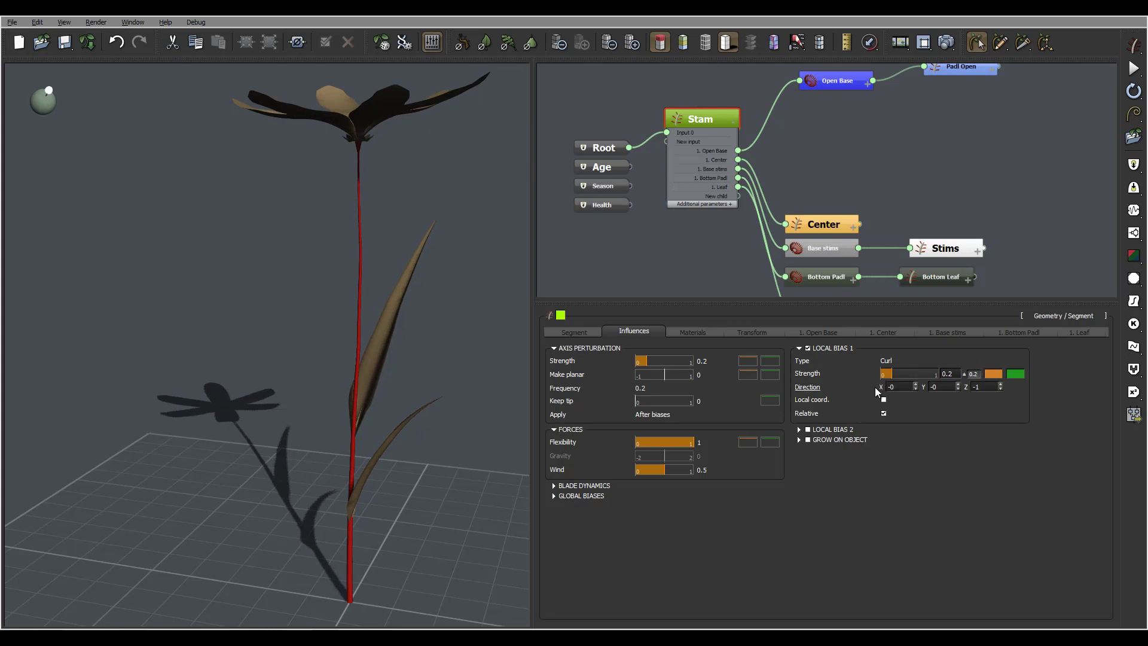
- Set the Curl bias direction to X 1 and Z 0 and check the bent stem from another angle
click(1004, 390)
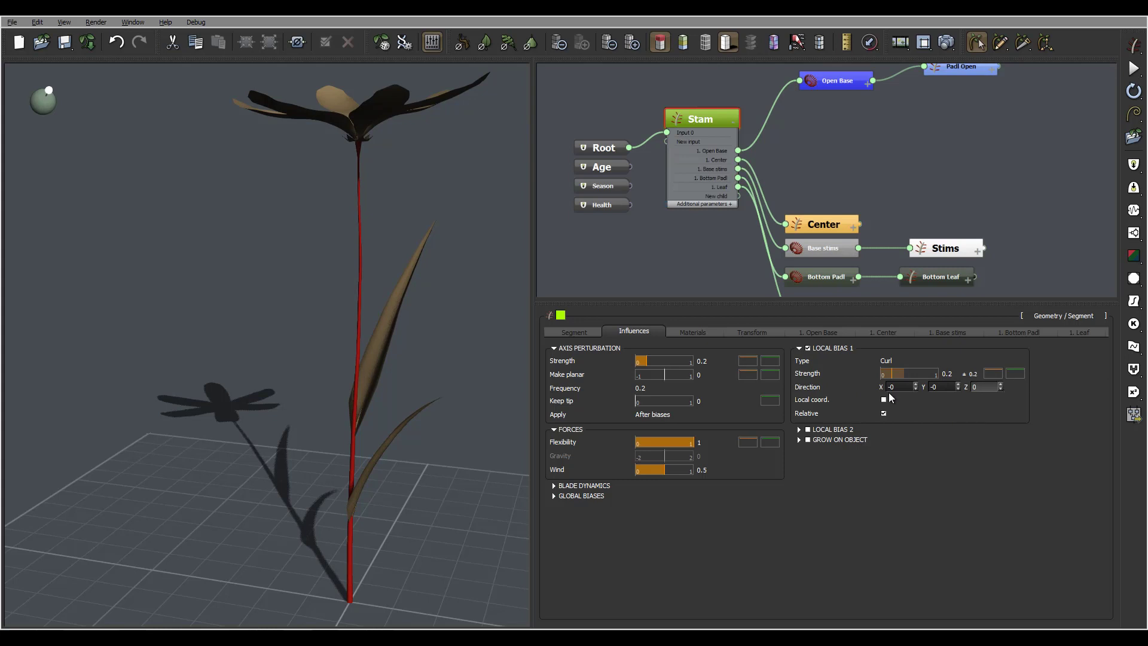
click(910, 388)
text(1)
right_drag(465, 203, 421, 191)
right_drag(445, 238, 452, 250)
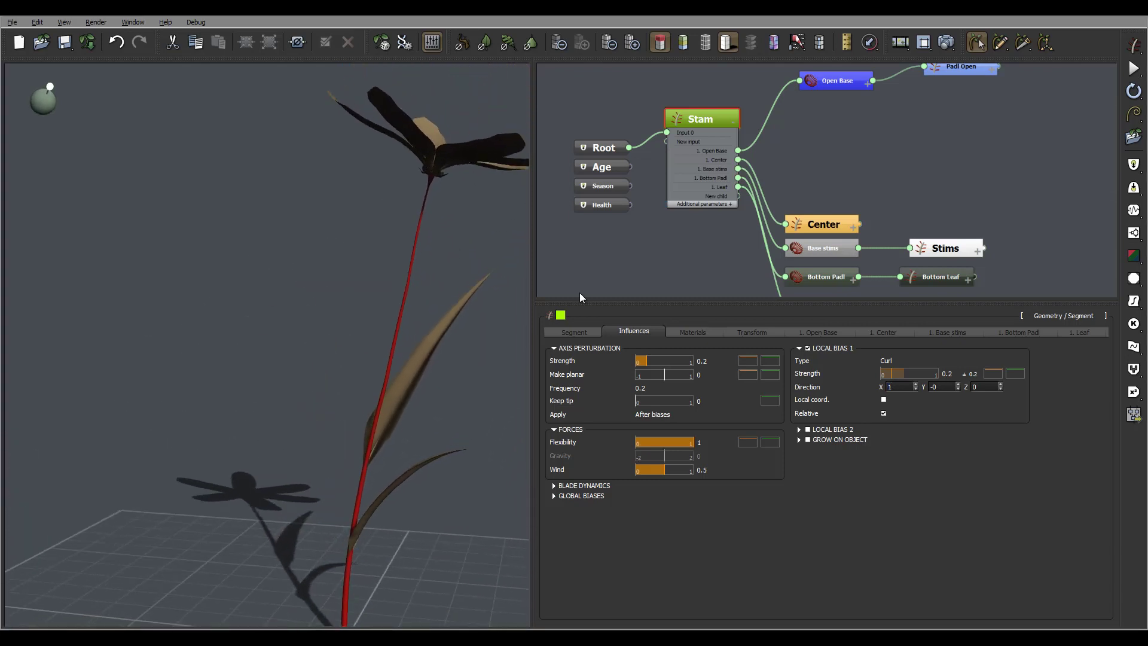
- In the Curl strength profile, add a keypoint near X 0.39 at full height and lower the end keypoint to about Y -0.84
click(992, 374)
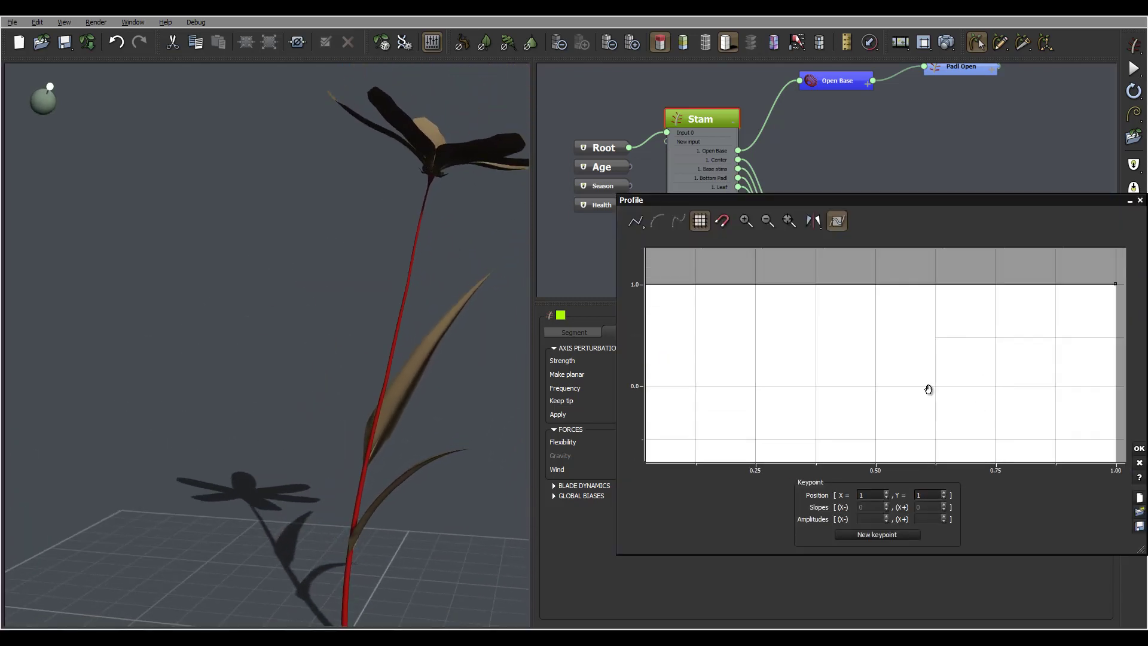
click(807, 299)
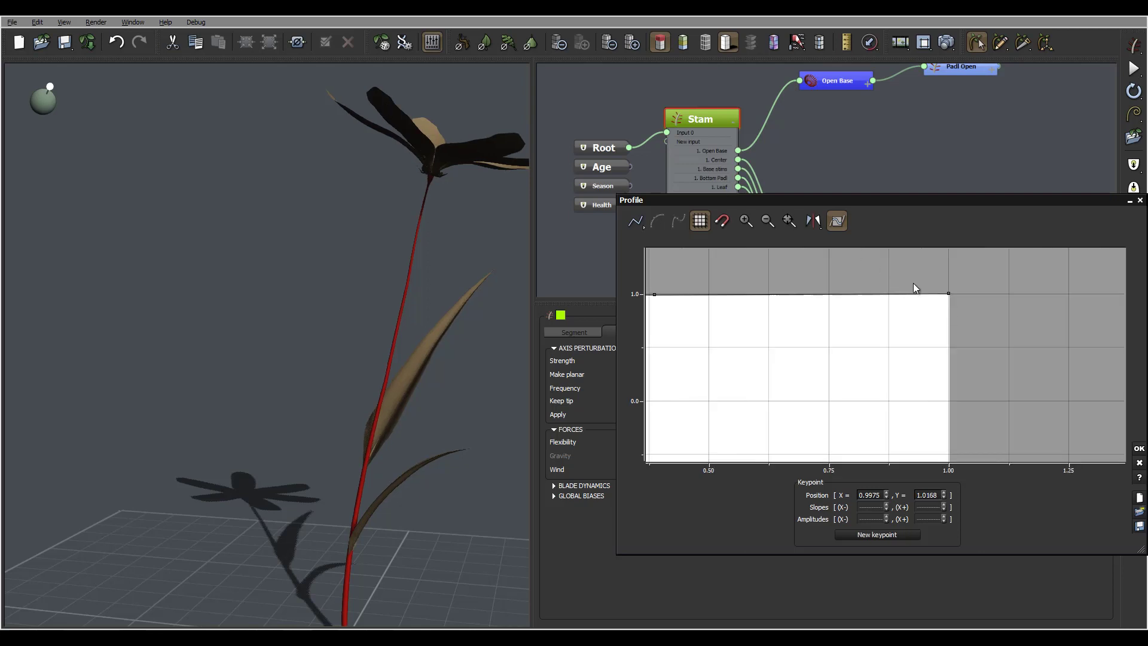
drag(949, 295, 973, 445)
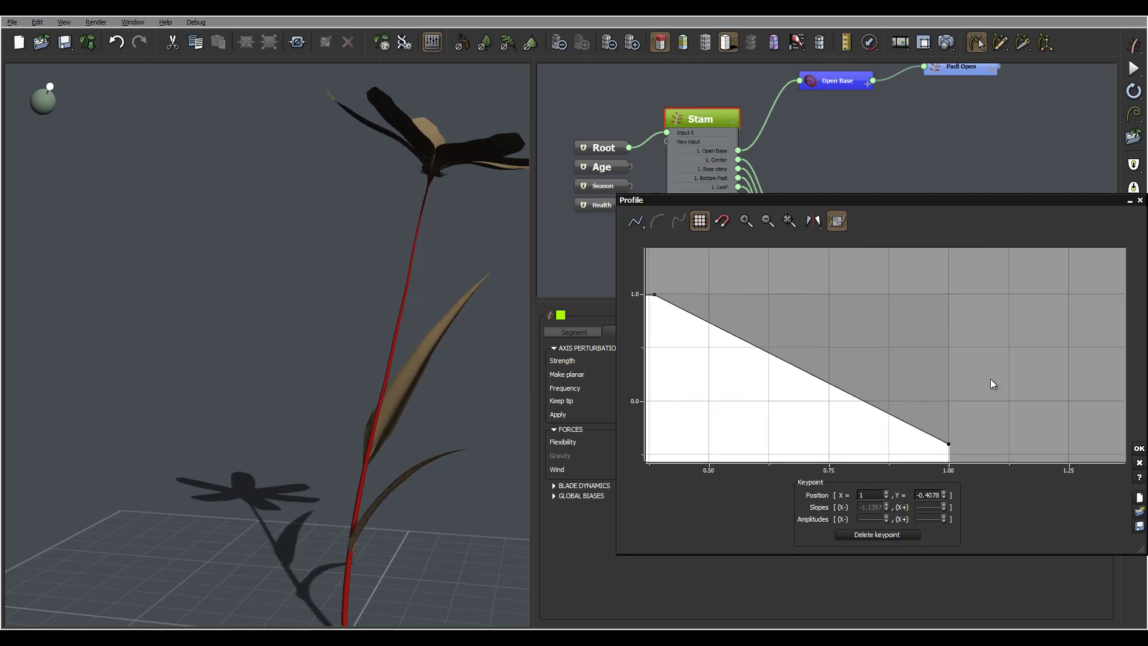
middle_drag(985, 382, 996, 311)
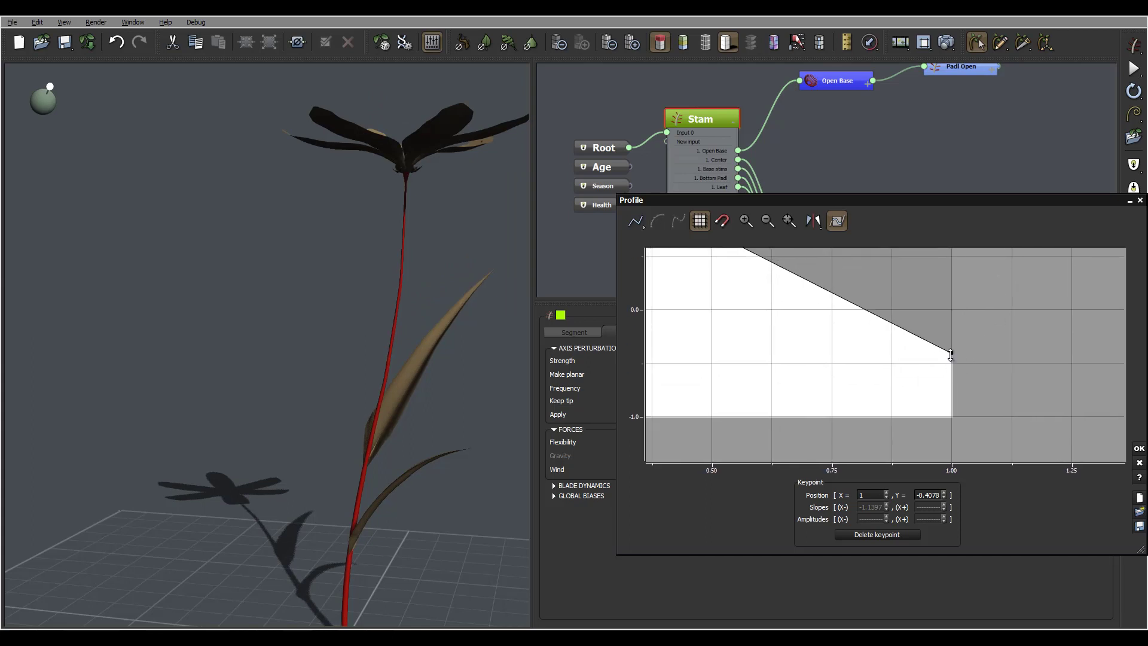
drag(951, 355, 952, 399)
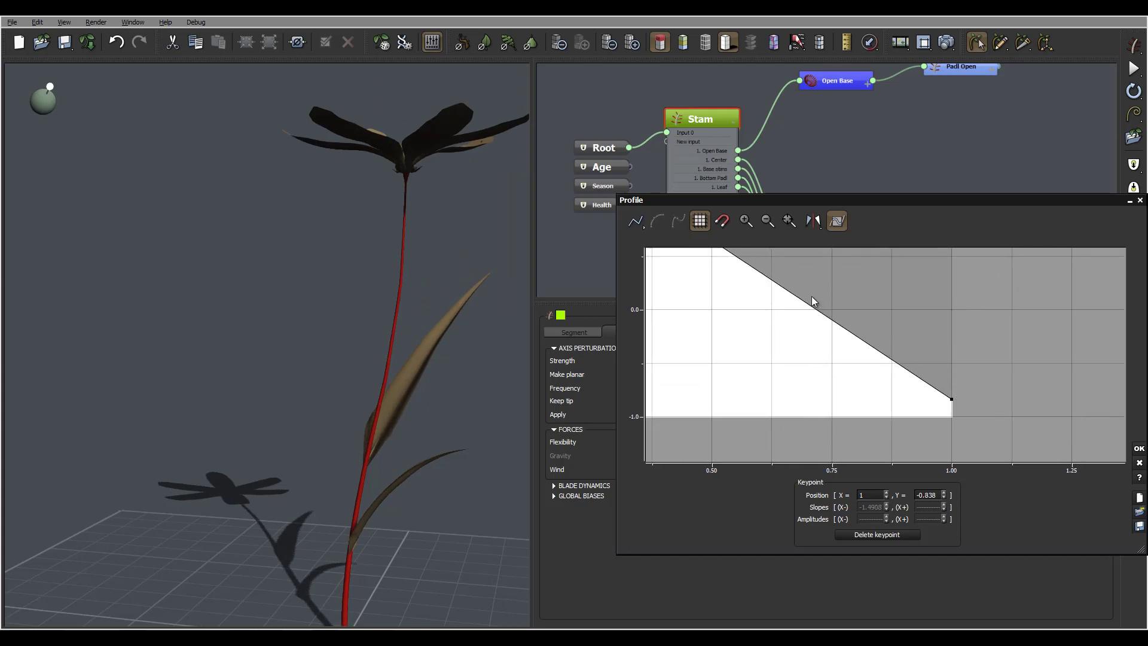
- Add another keypoint to the Curl strength profile at about X 0.66, Y -0.32, accept the profile and inspect the stem's curve
middle_drag(856, 293, 946, 401)
click(874, 396)
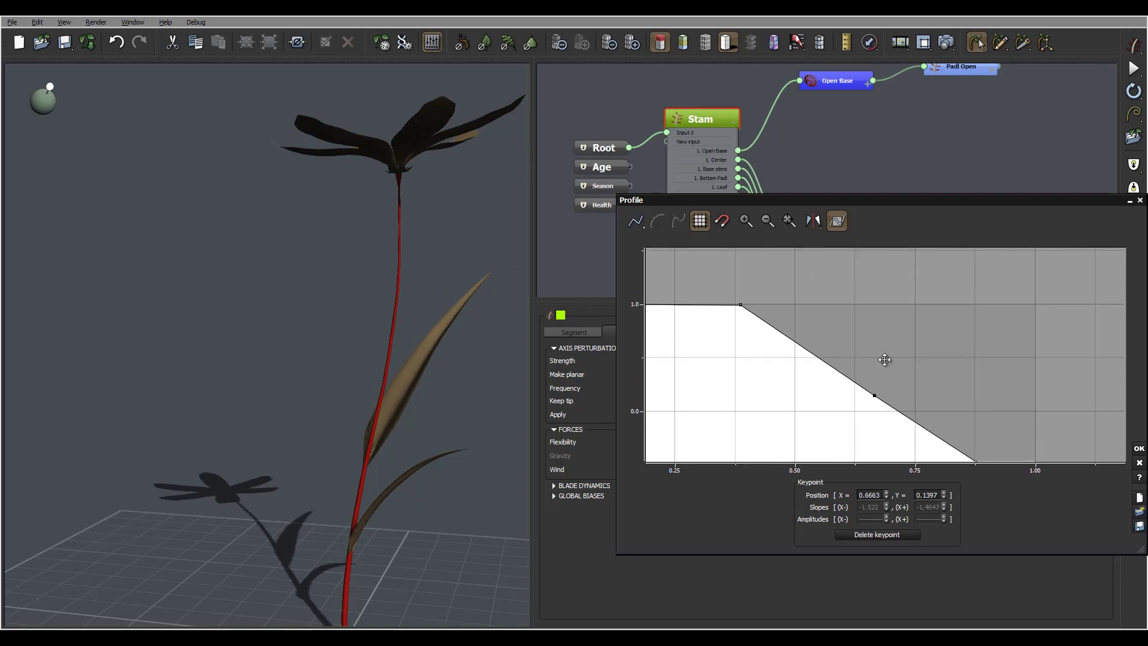
drag(875, 396, 869, 444)
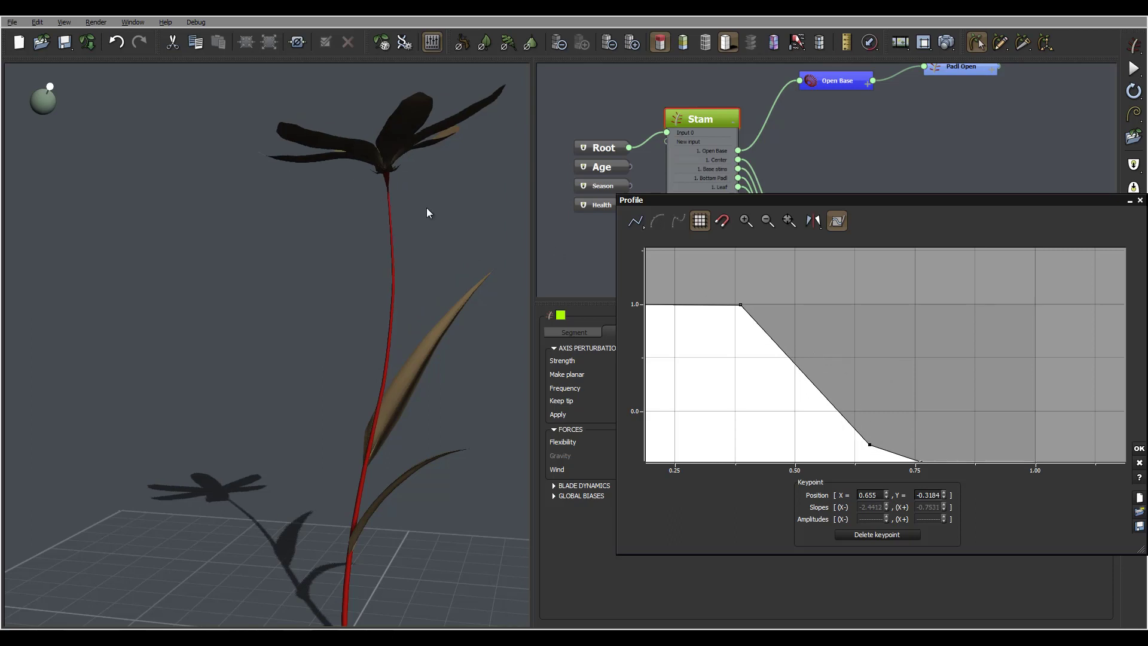
right_drag(427, 208, 415, 258)
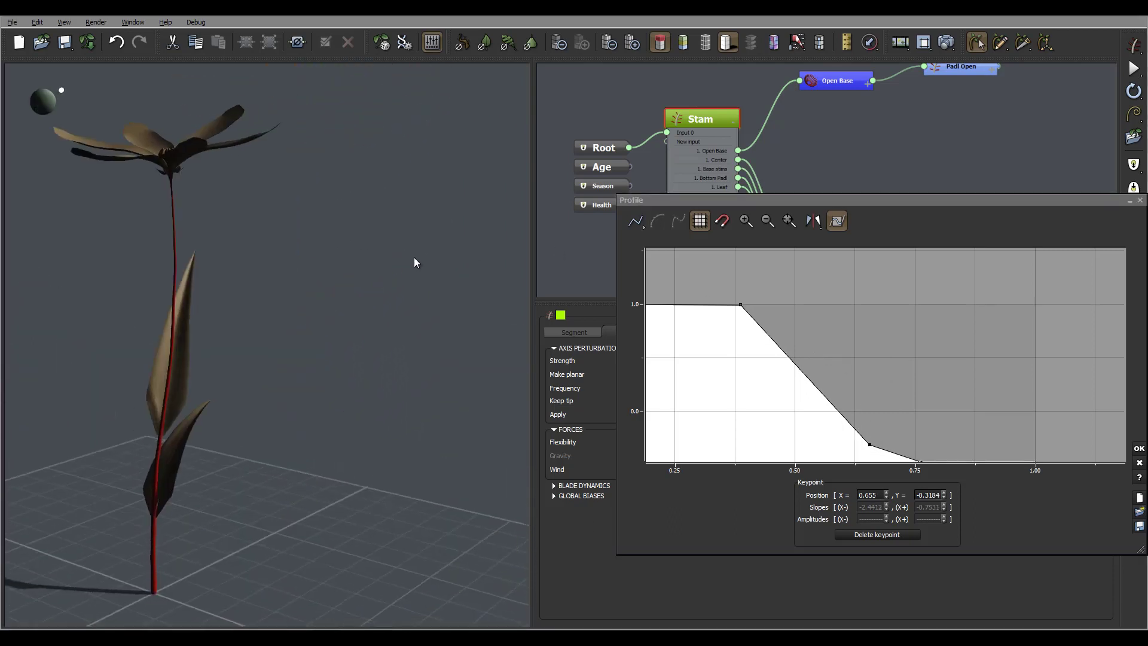
drag(416, 262, 327, 110)
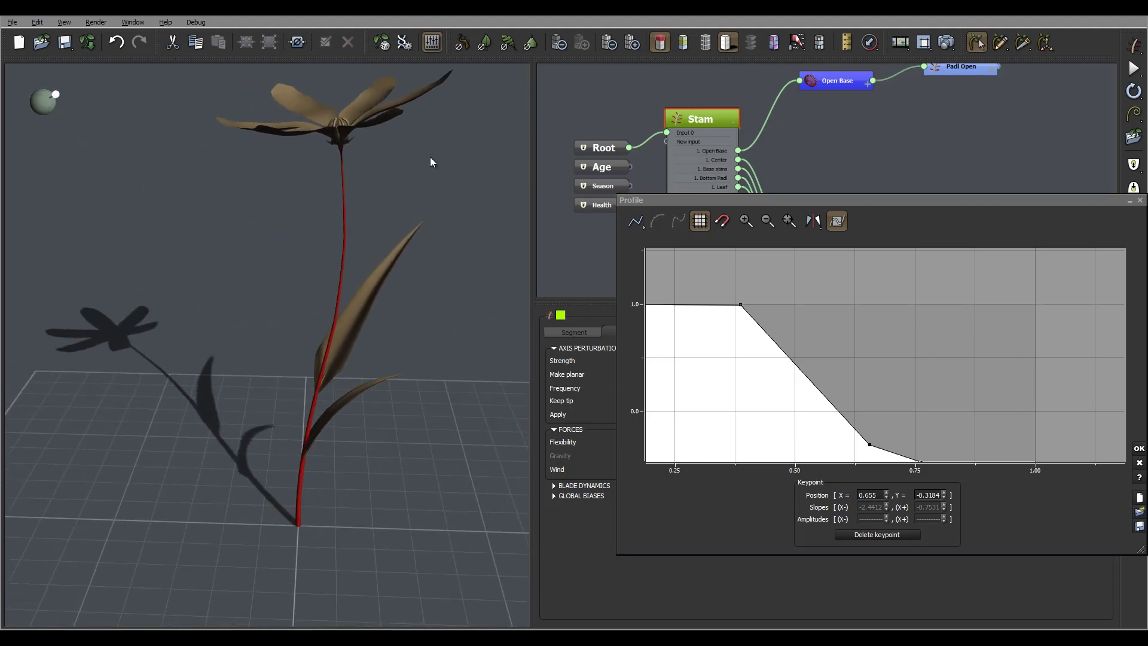
click(1140, 451)
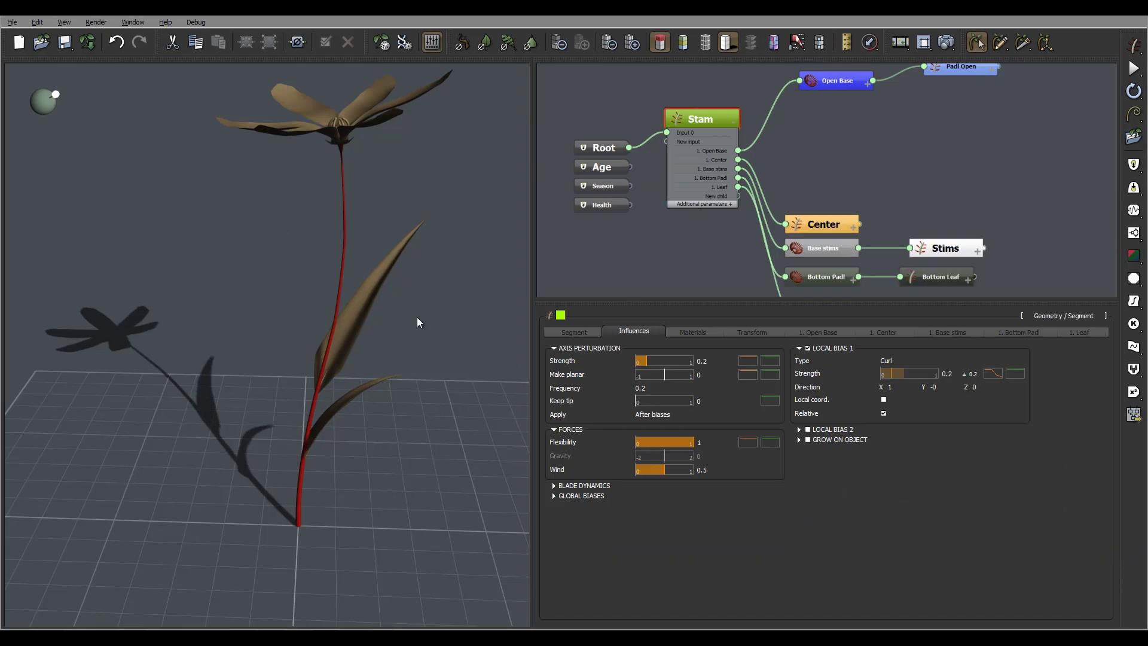
drag(386, 213, 372, 164)
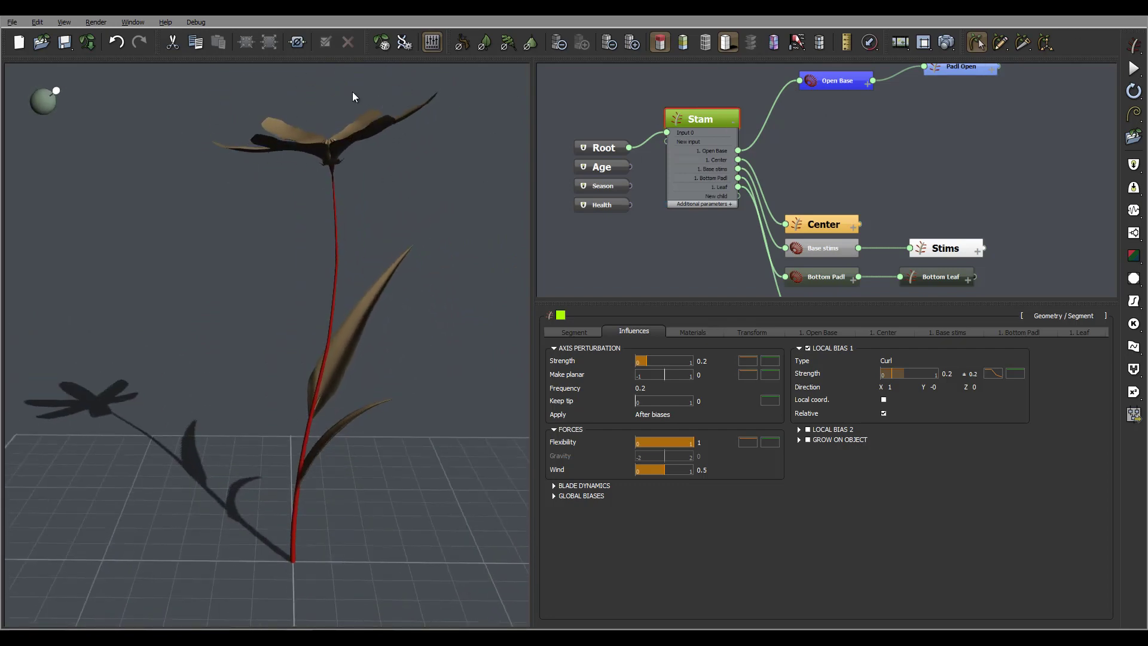
drag(334, 222, 357, 195)
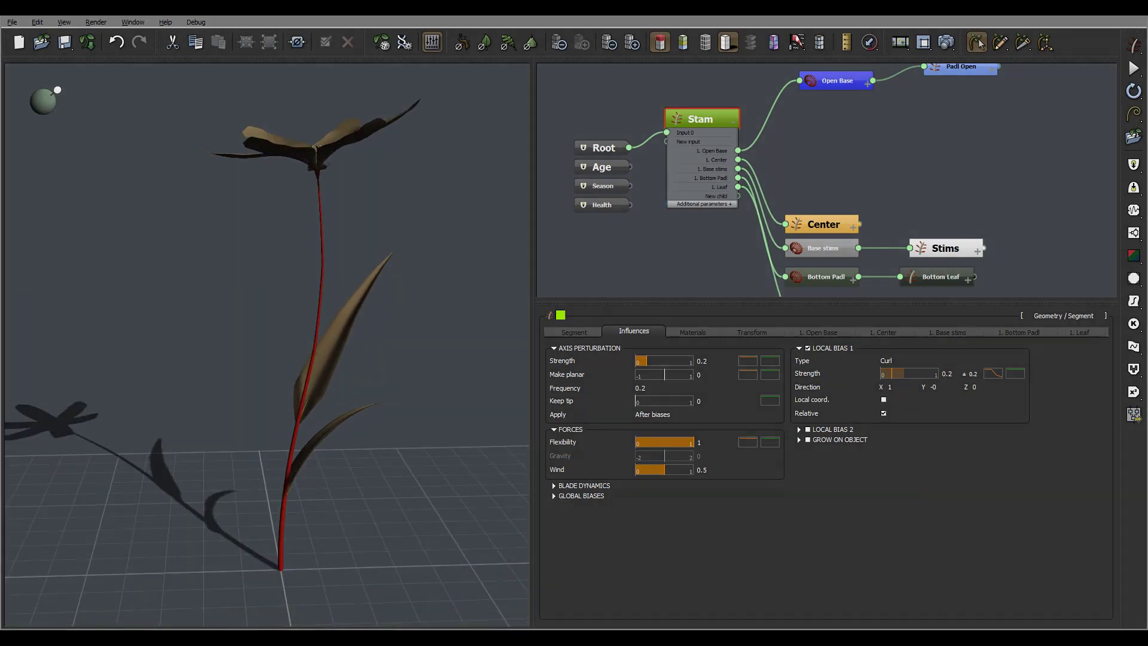